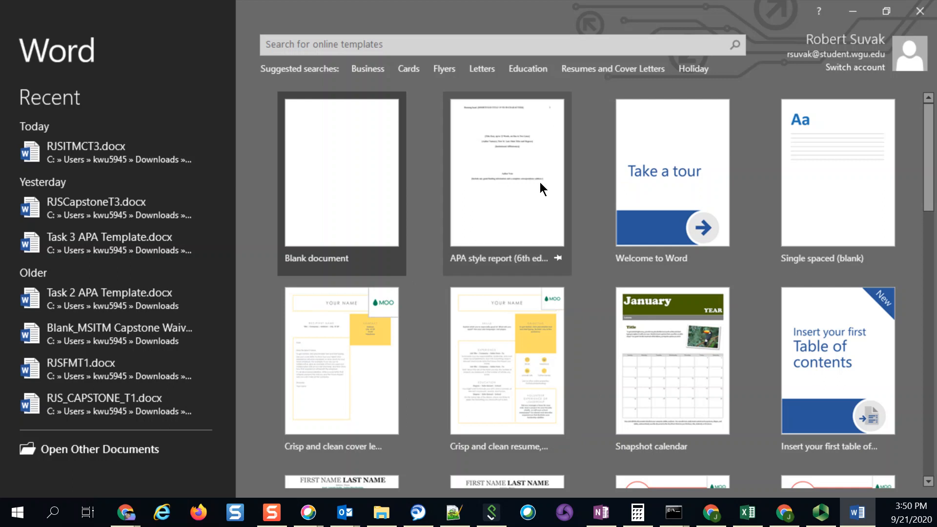
Search the online templates for "apa" and create a new document from the APA style report (6th edition) template
{"action": "left_click", "coordinate": [338, 42]}
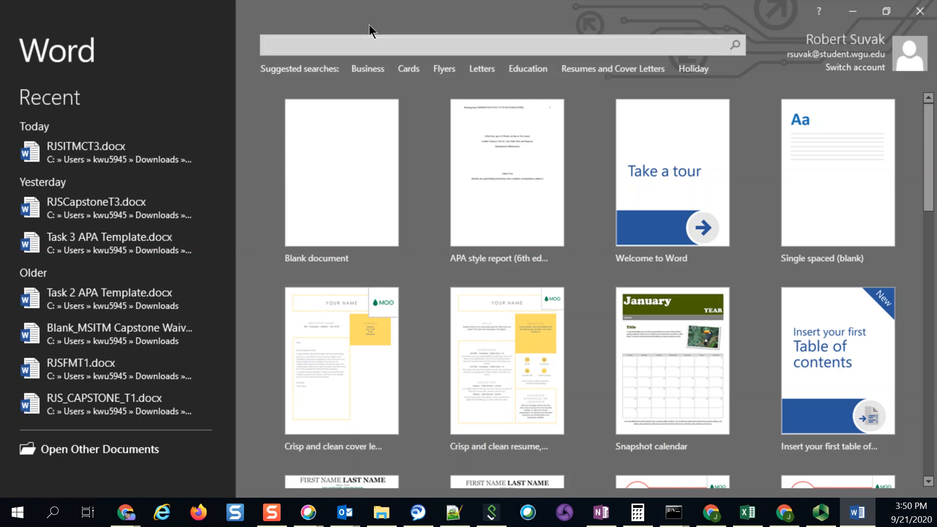
{"action": "type", "text": "apa"}
{"action": "key", "text": "Return"}
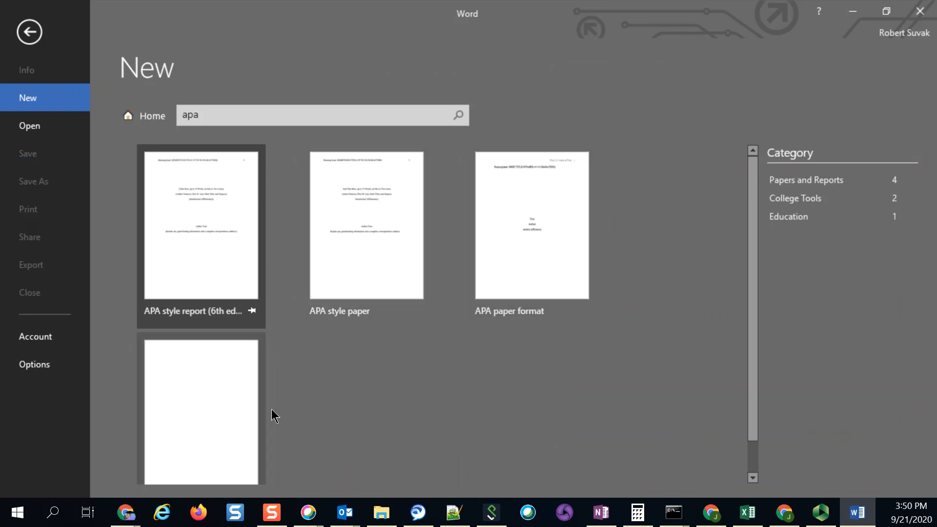
{"action": "scroll", "coordinate": [271, 409], "scroll_direction": "down", "scroll_amount": 1}
{"action": "scroll", "coordinate": [271, 410], "scroll_direction": "up", "scroll_amount": 1}
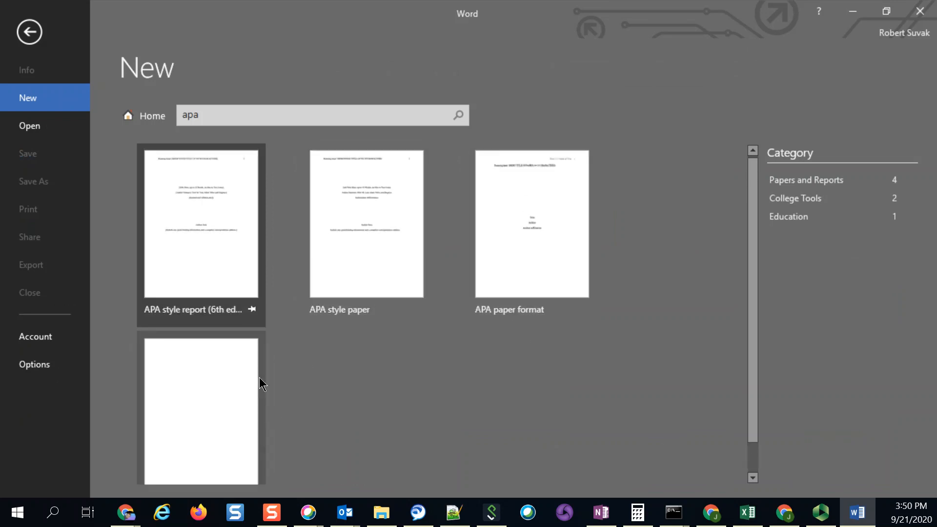
{"action": "left_click", "coordinate": [219, 293]}
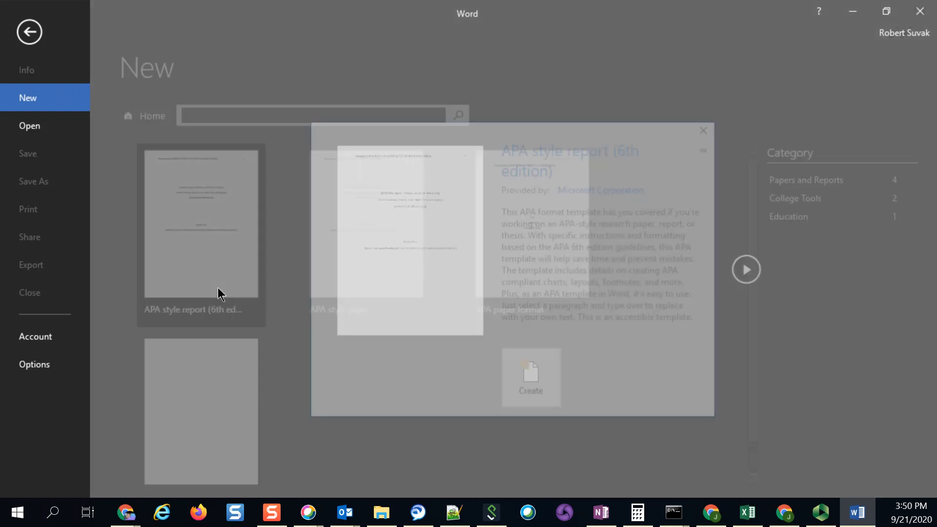
{"action": "left_click", "coordinate": [529, 380]}
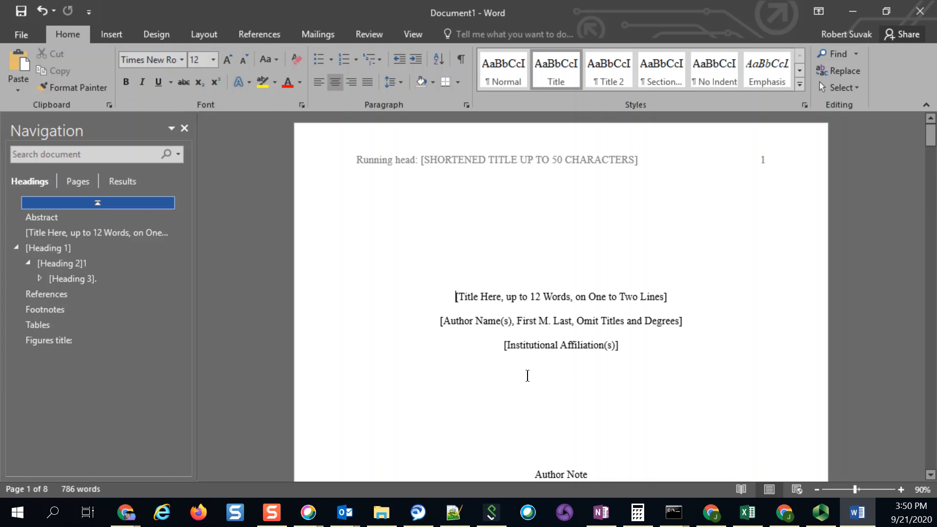
Replace the institutional affiliation placeholder on the title page with "Western Governors University"
{"action": "left_click", "coordinate": [556, 345]}
{"action": "type", "text": "Wes"}
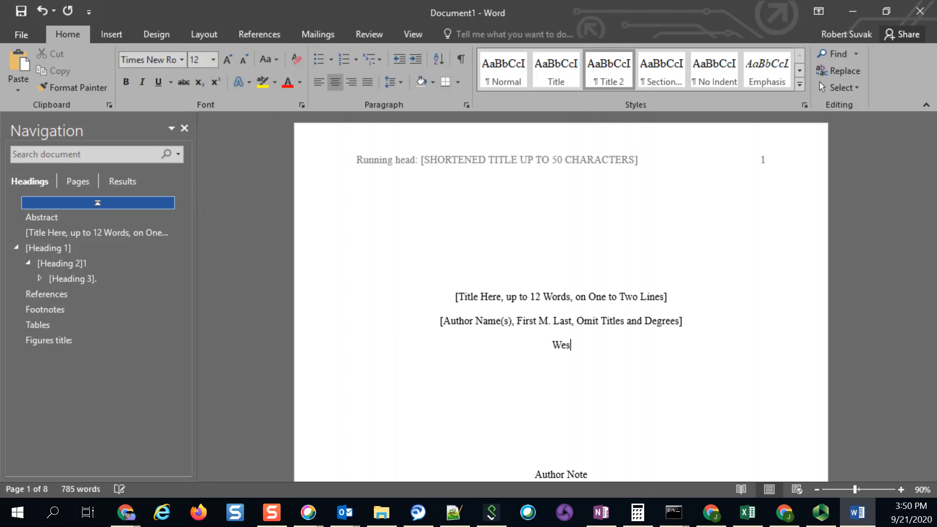
{"action": "type", "text": "tern Governors Univerity"}
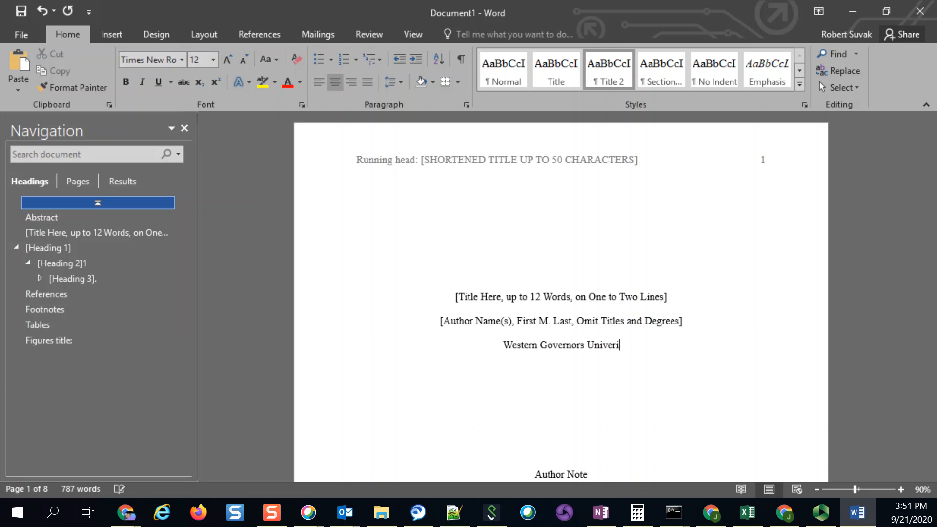
{"action": "triple_click", "coordinate": [624, 318]}
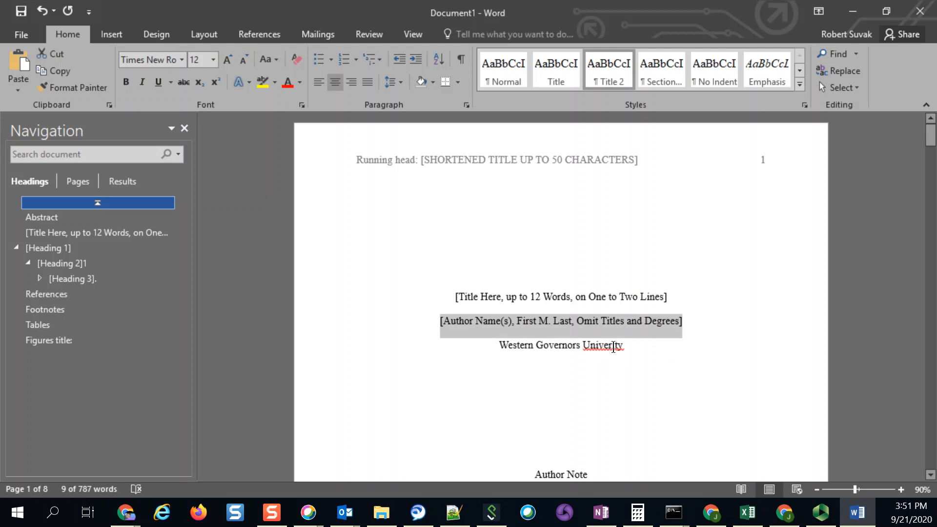
{"action": "left_click", "coordinate": [612, 345]}
{"action": "type", "text": "s"}
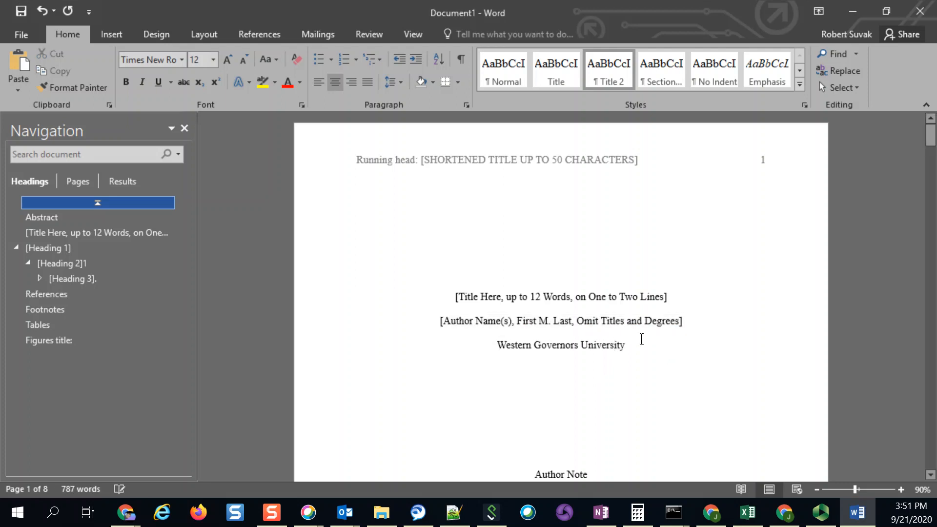
Replace the author name placeholder on the title page with the author's full name and suffix
{"action": "triple_click", "coordinate": [642, 335]}
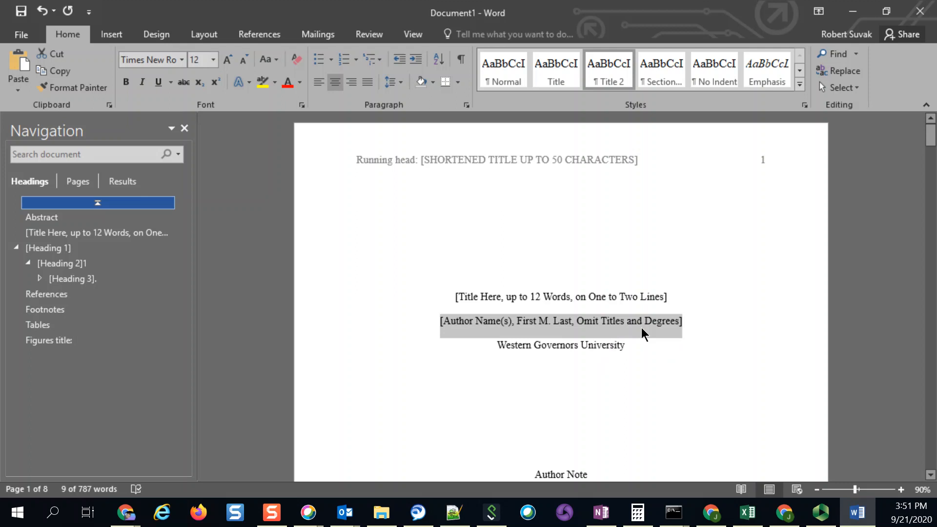
{"action": "type", "text": "Robert "}
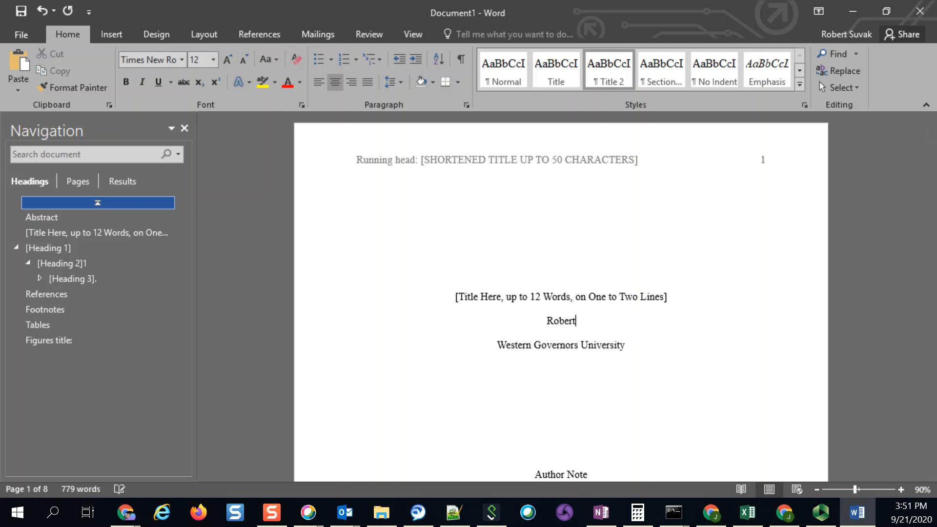
{"action": "type", "text": "Joseph Suvak "}
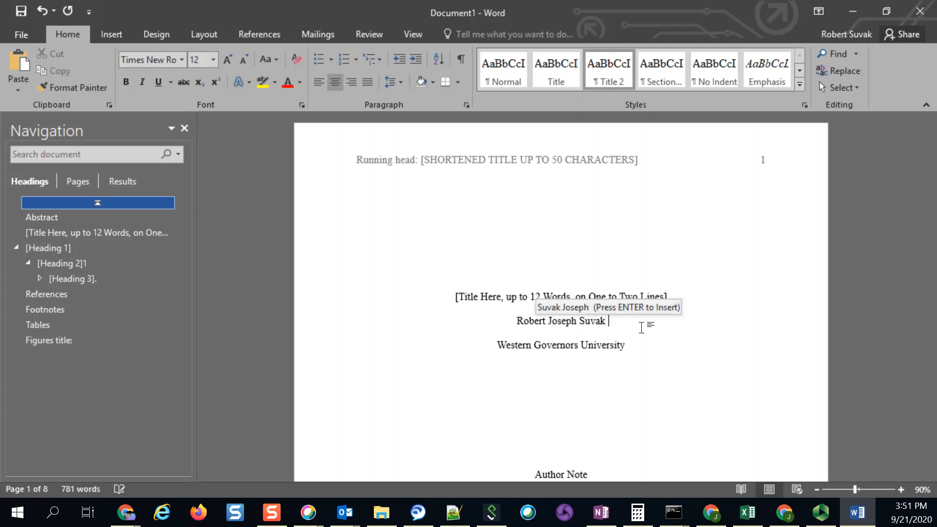
{"action": "type", "text": "JR"}
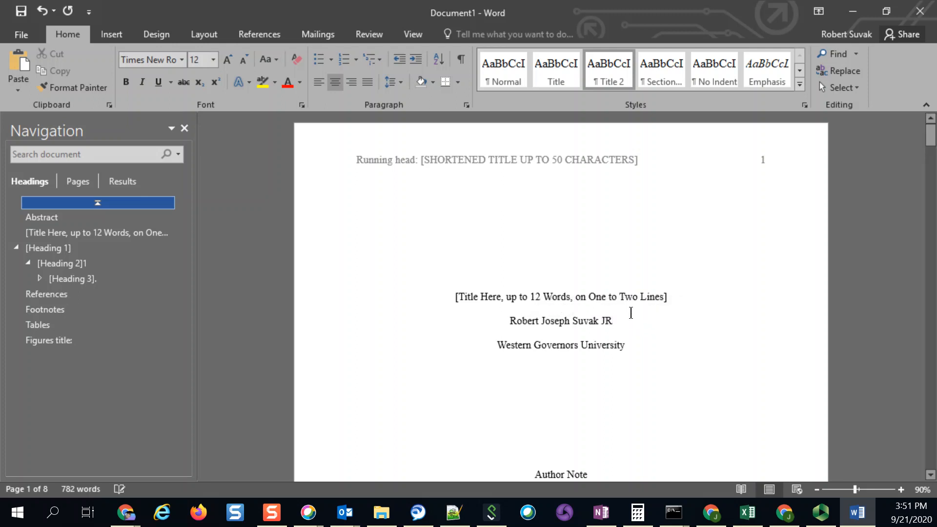
Replace the title placeholder on the title page with "Blah Blah Task: Implementation of Something"
{"action": "left_click", "coordinate": [630, 310]}
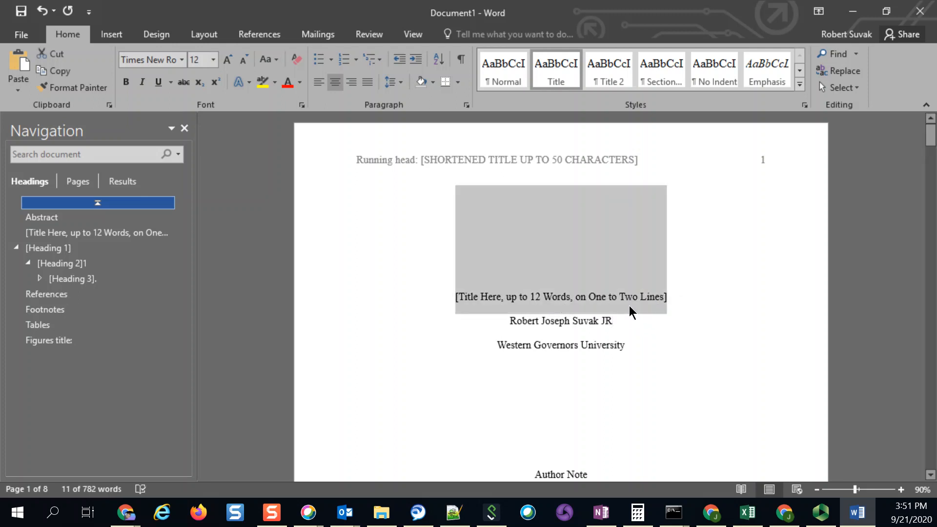
{"action": "type", "text": "Blah "}
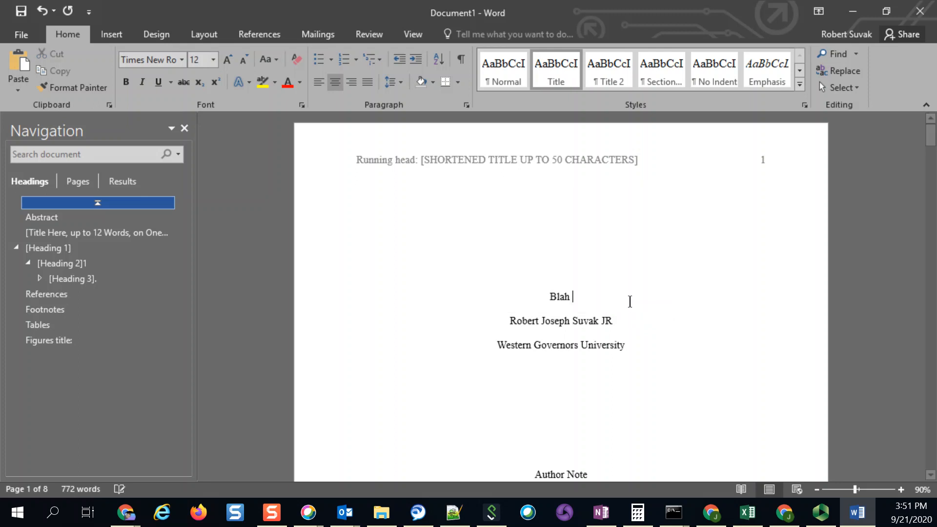
{"action": "type", "text": "Blah Task"}
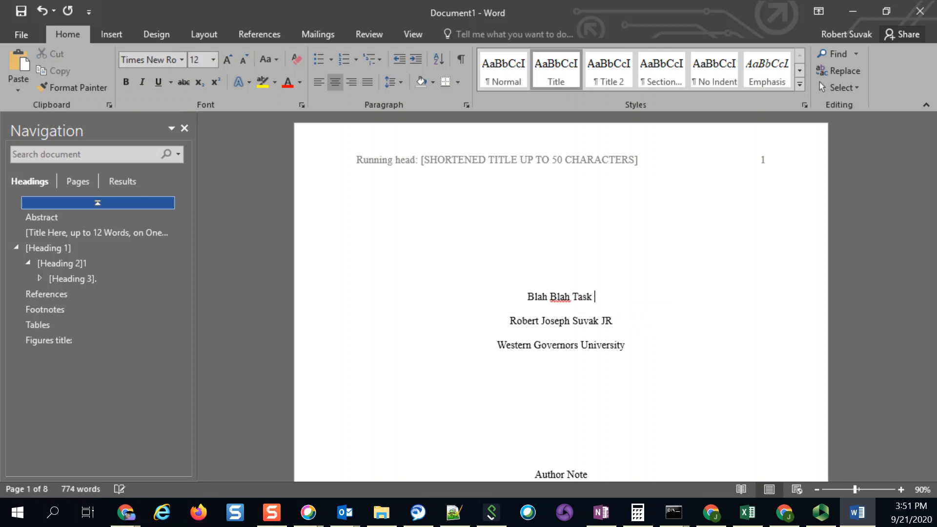
{"action": "key", "text": "BackSpace"}
{"action": "type", "text": ": "}
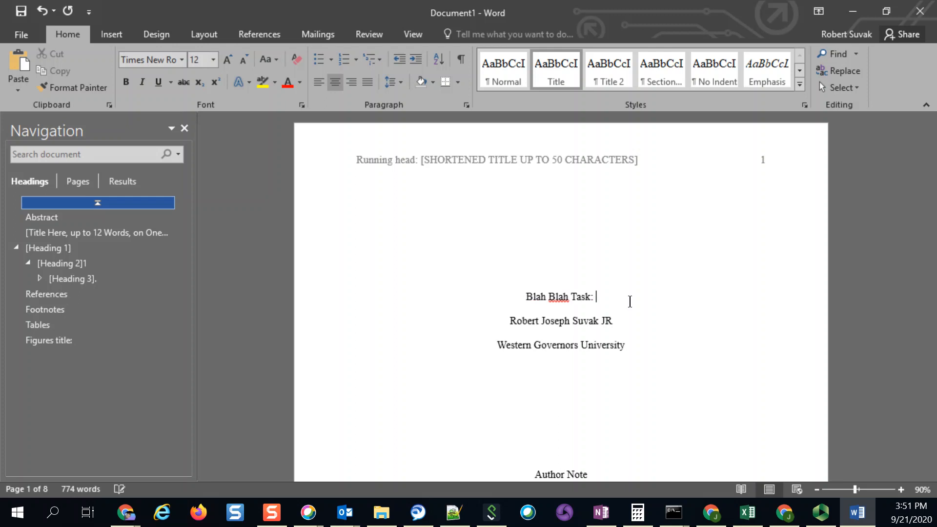
{"action": "type", "text": "Implementat"}
{"action": "type", "text": "ions"}
{"action": "key", "text": "BackSpace"}
{"action": "type", "text": "of "}
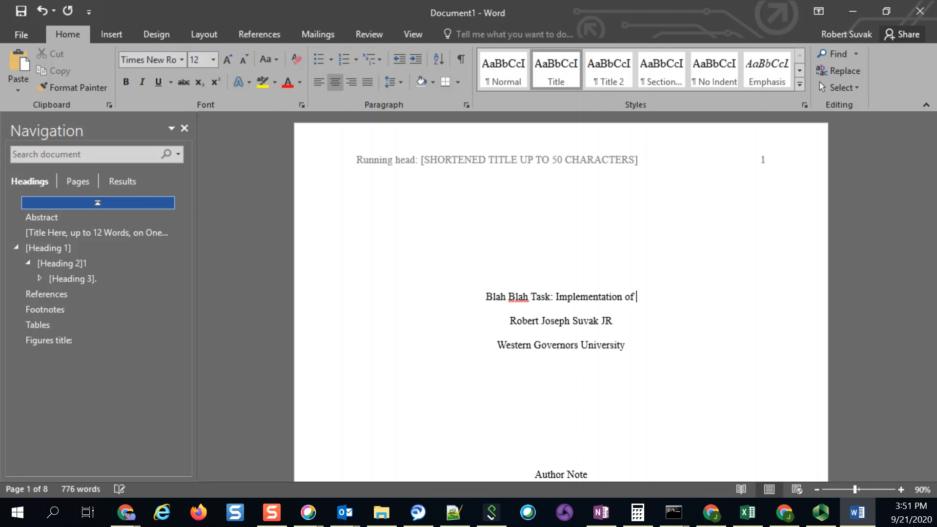
{"action": "type", "text": "something"}
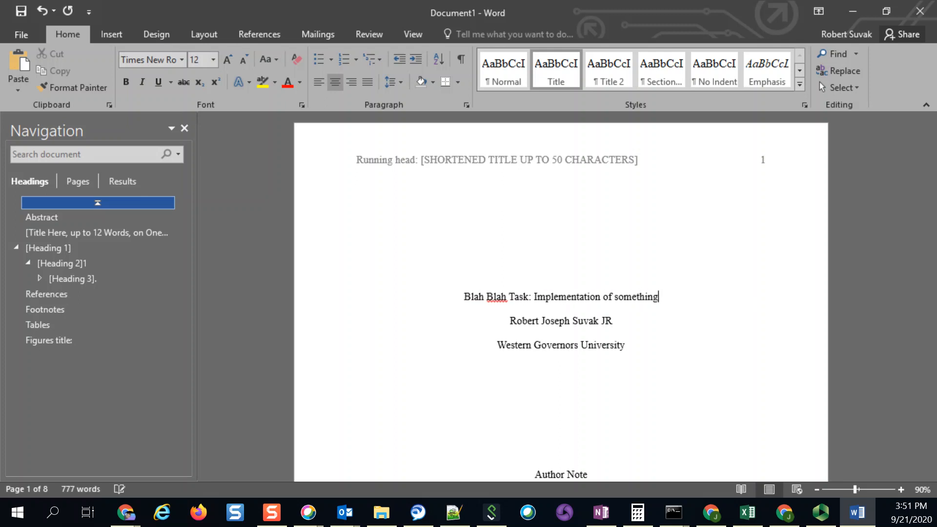
{"action": "left_click", "coordinate": [618, 297]}
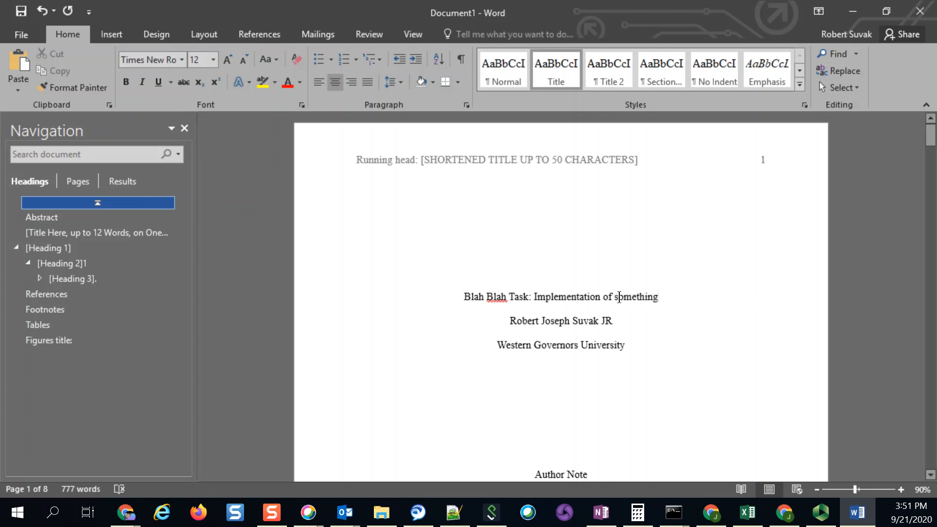
{"action": "key", "text": "BackSpace"}
{"action": "type", "text": "S"}
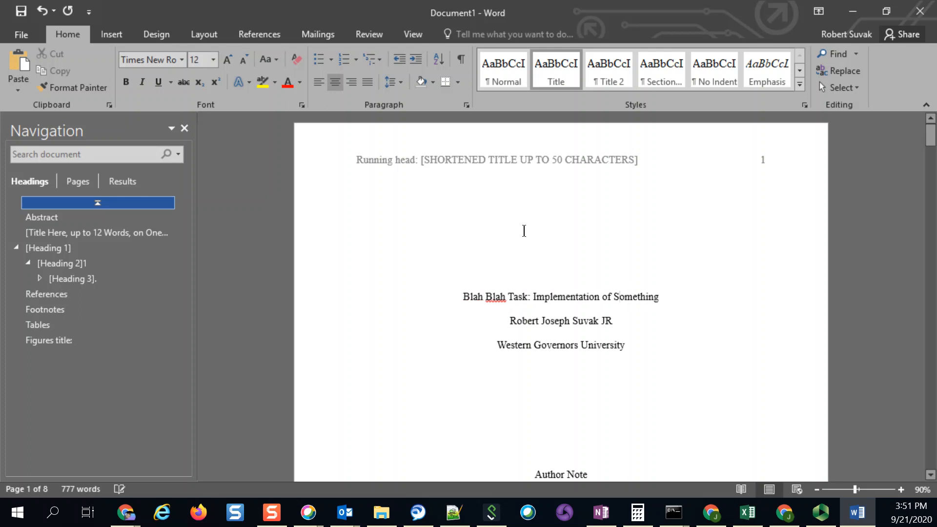
Set the running head's shortened title in the first page header to "I WANT TO EAT SEASHELLS ON THE SEASHORE" and return to the body
{"action": "left_click", "coordinate": [527, 175]}
{"action": "type", "text": ":"}
{"action": "double_click", "coordinate": [527, 161]}
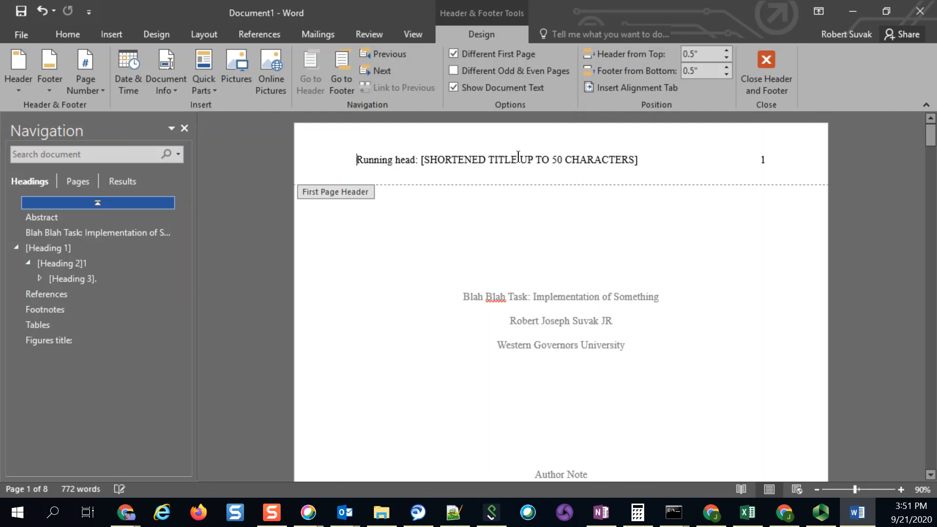
{"action": "left_click", "coordinate": [521, 160]}
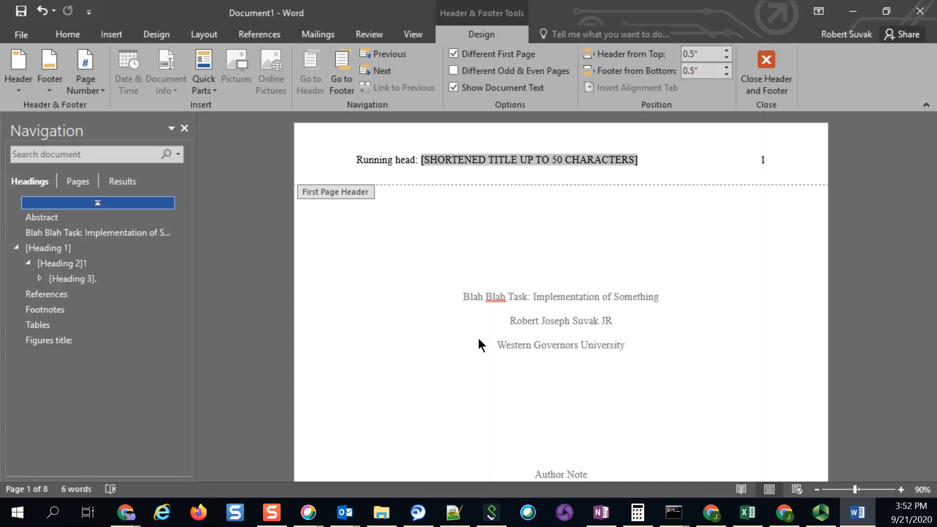
{"action": "type", "text": "I WANT OT"}
{"action": "key", "text": "BackSpace"}
{"action": "key", "text": "BackSpace"}
{"action": "type", "text": "TO EAT SEAS"}
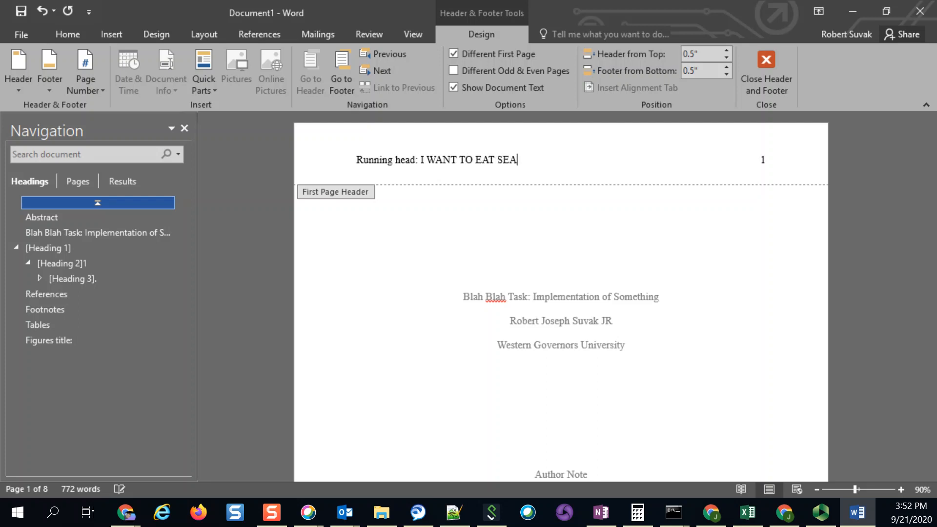
{"action": "key", "text": "BackSpace"}
{"action": "key", "text": "BackSpace"}
{"action": "type", "text": "ASHELLS ON THE SEASHORE"}
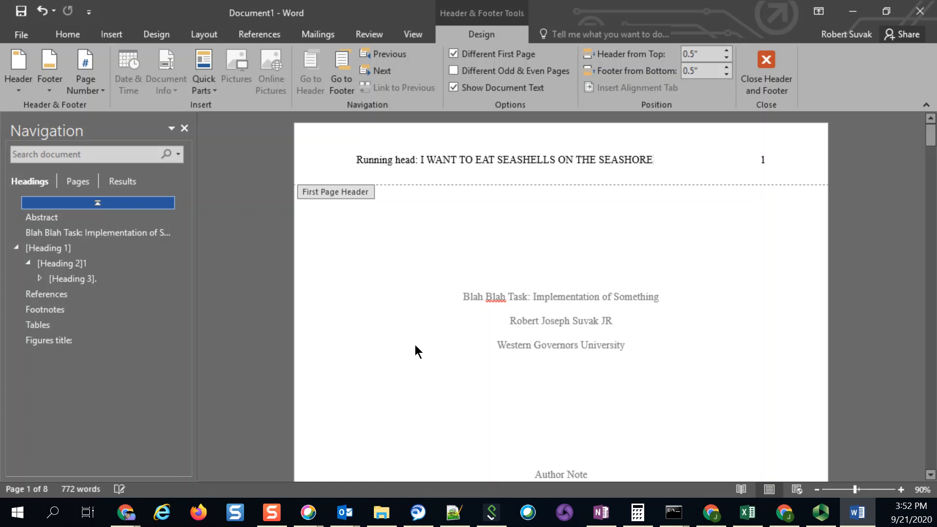
{"action": "double_click", "coordinate": [416, 348]}
Fill in the keywords below the abstract on page 2 with "Eat, Seashells, Seashore, Western, Governors"
{"action": "scroll", "coordinate": [630, 342], "scroll_direction": "down", "scroll_amount": 6}
{"action": "scroll", "coordinate": [636, 343], "scroll_direction": "down", "scroll_amount": 20}
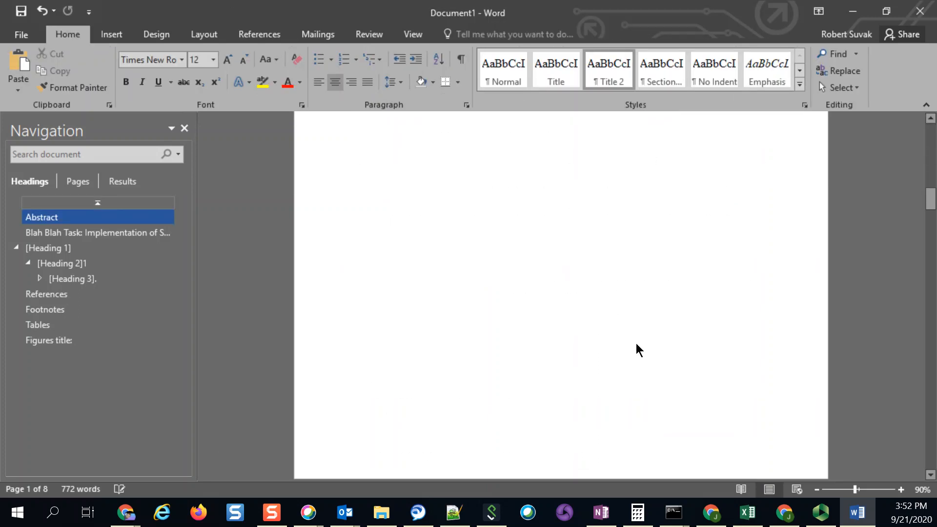
{"action": "scroll", "coordinate": [636, 344], "scroll_direction": "down", "scroll_amount": 20}
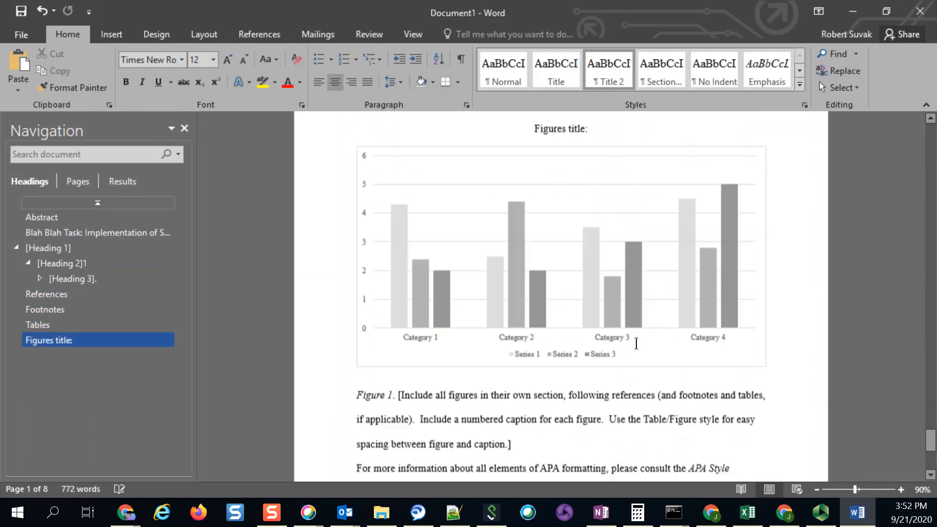
{"action": "scroll", "coordinate": [636, 344], "scroll_direction": "up", "scroll_amount": 5}
{"action": "scroll", "coordinate": [637, 345], "scroll_direction": "up", "scroll_amount": 20}
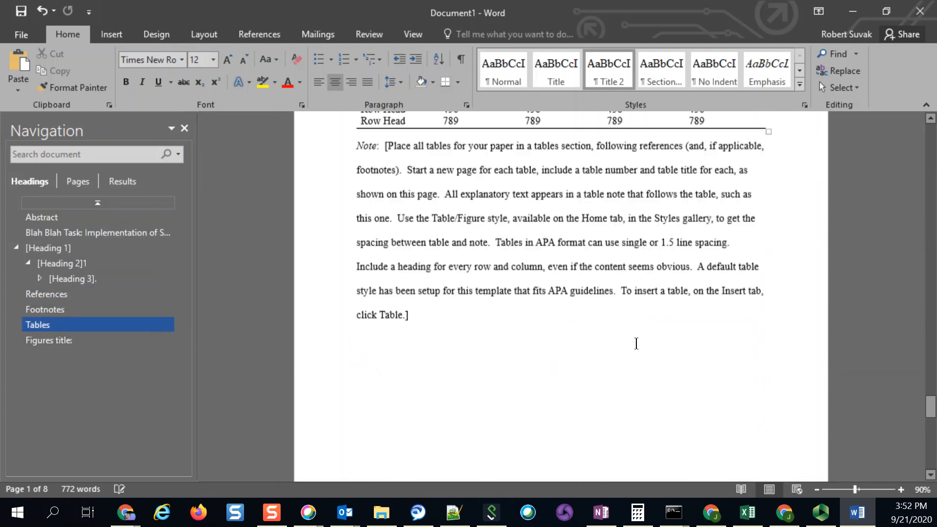
{"action": "scroll", "coordinate": [636, 344], "scroll_direction": "up", "scroll_amount": 10}
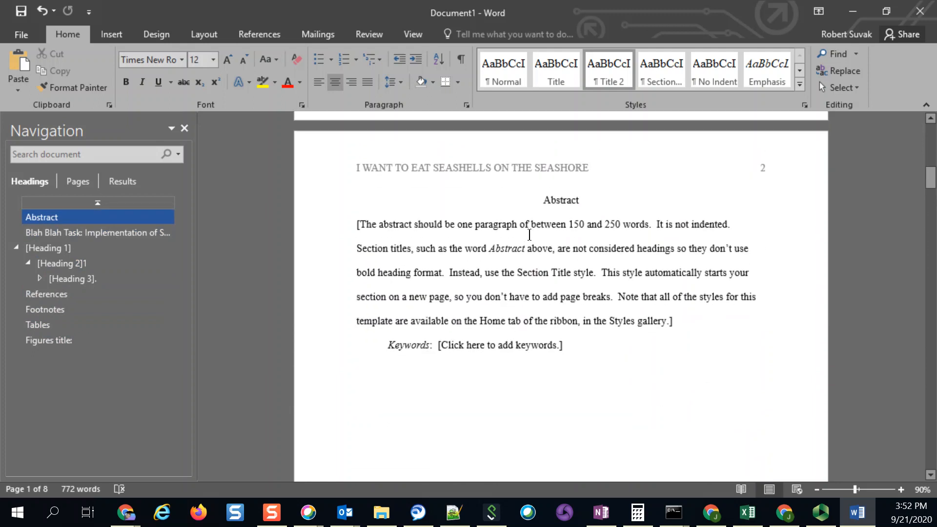
{"action": "left_click", "coordinate": [507, 346]}
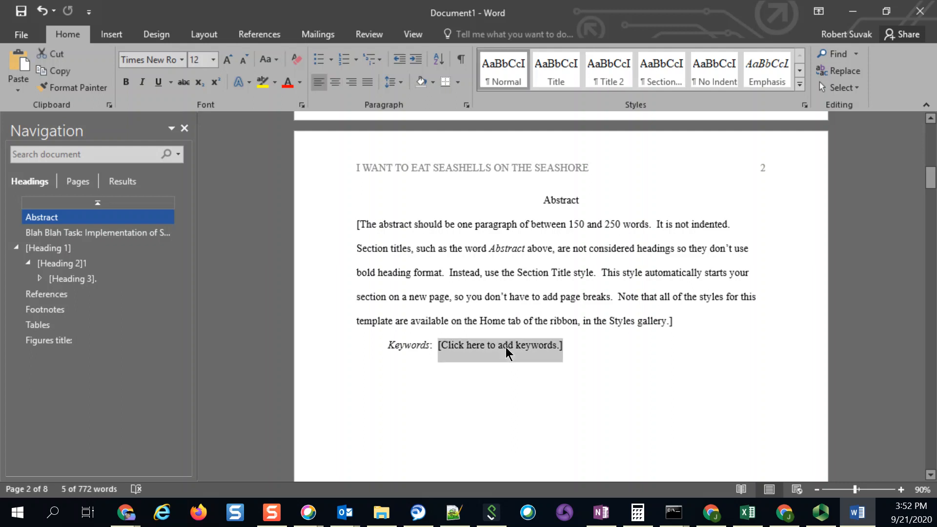
{"action": "type", "text": "Eat, "}
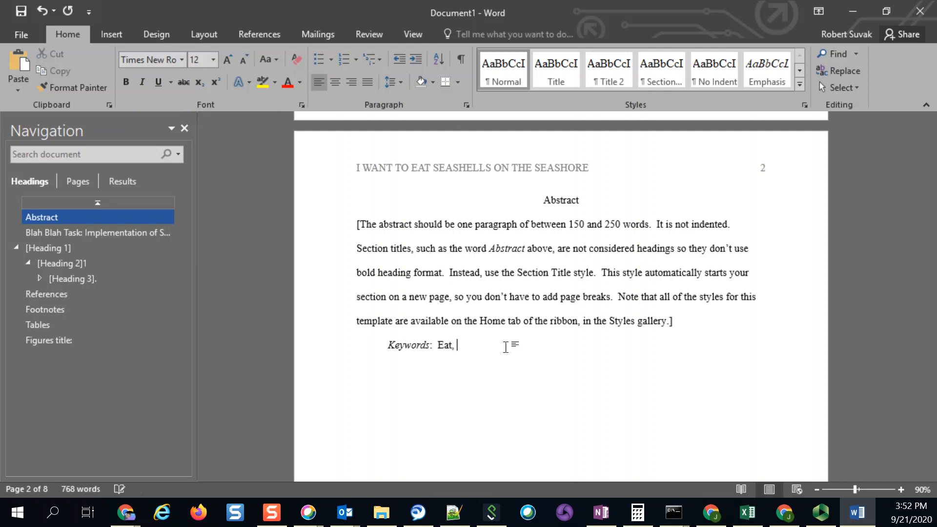
{"action": "type", "text": "Seashells, Seas"}
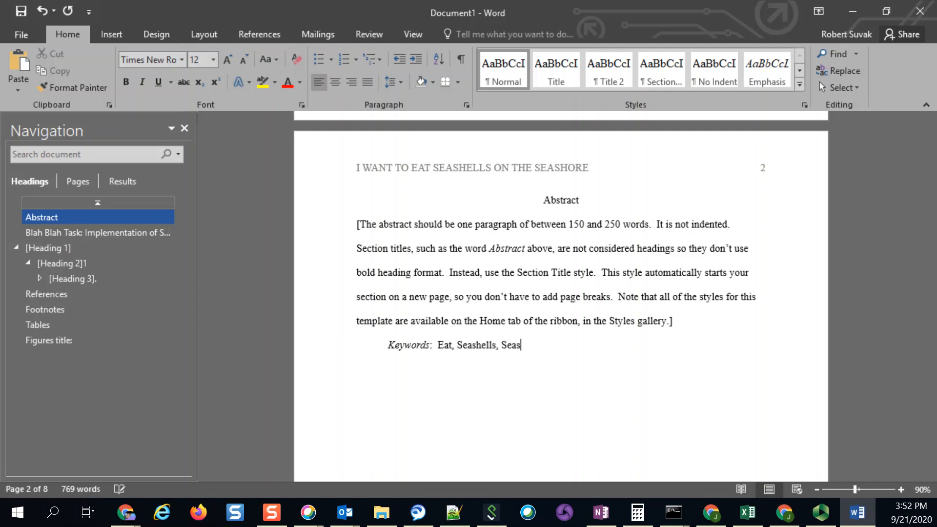
{"action": "type", "text": "hore, Western, Governors"}
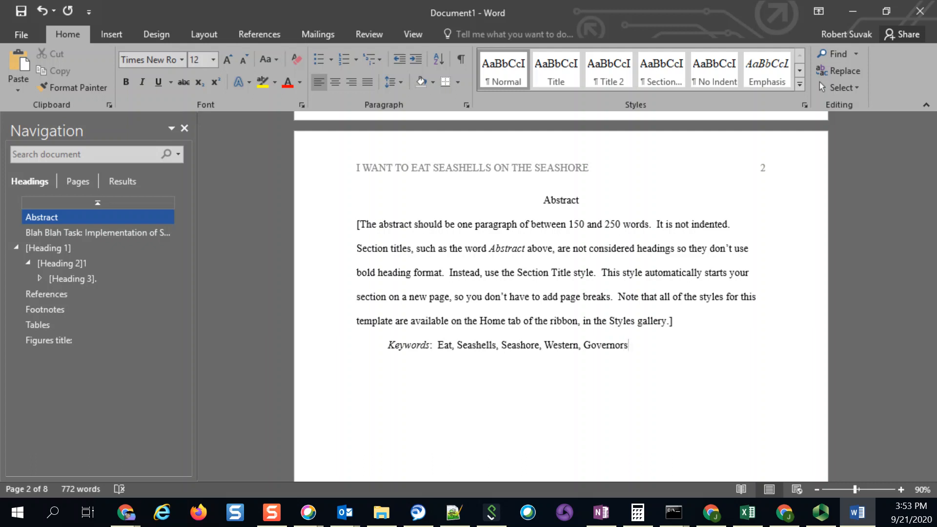
Look over the body section on page 3, closing and reopening the document navigation with its headings listed
{"action": "scroll", "coordinate": [602, 269], "scroll_direction": "down", "scroll_amount": 5}
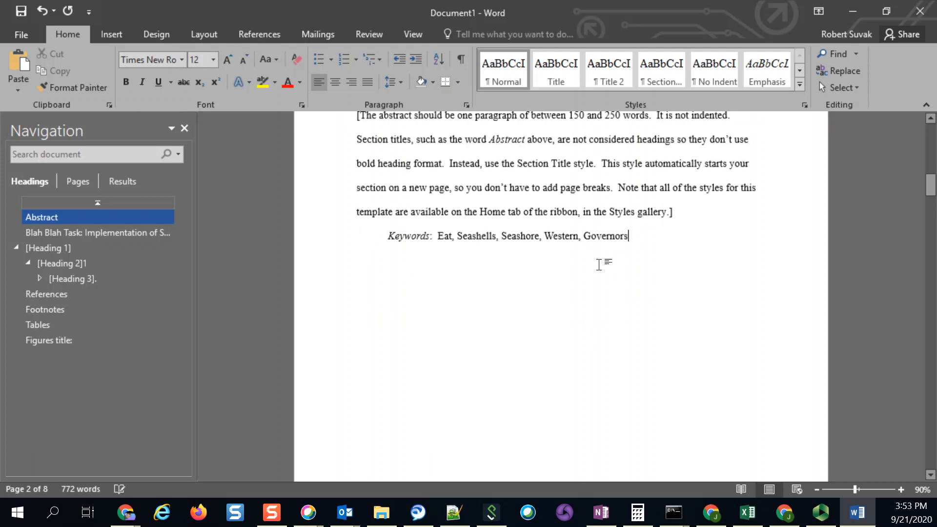
{"action": "scroll", "coordinate": [603, 269], "scroll_direction": "down", "scroll_amount": 8}
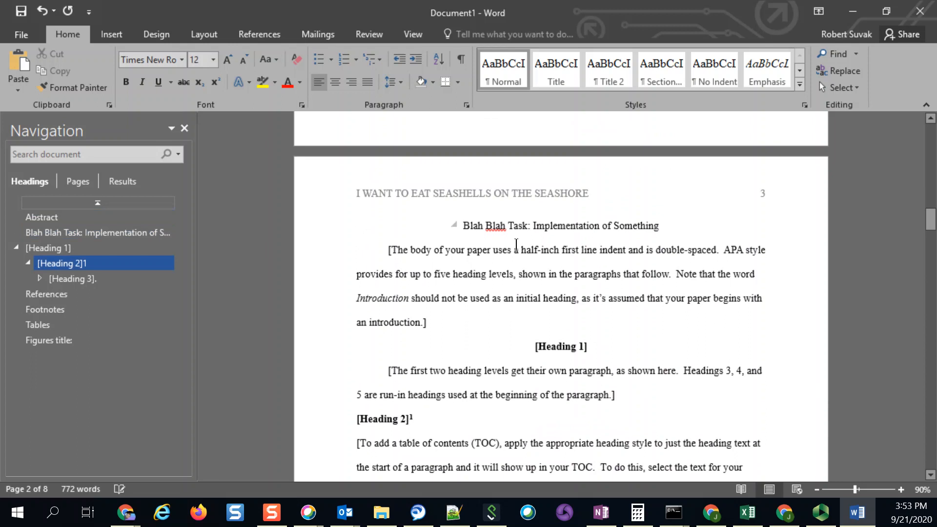
{"action": "scroll", "coordinate": [491, 317], "scroll_direction": "down", "scroll_amount": 3}
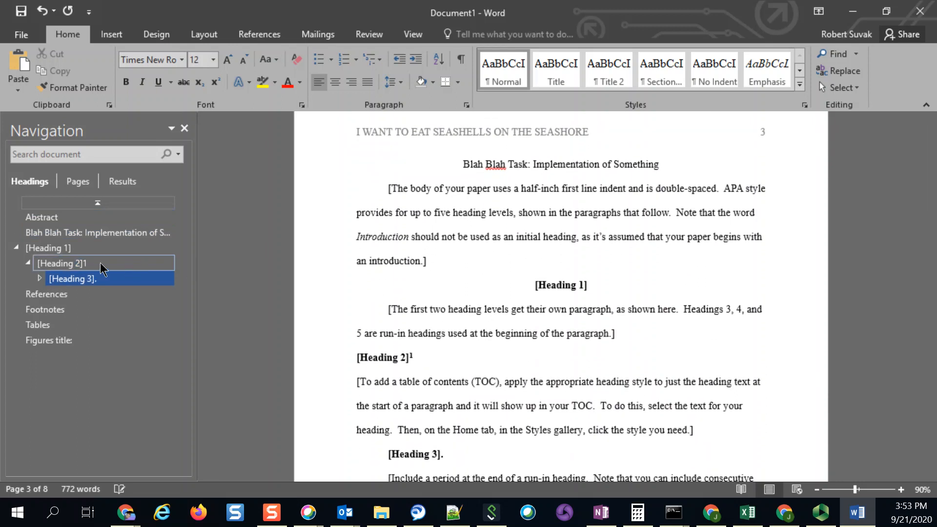
{"action": "left_click", "coordinate": [184, 128]}
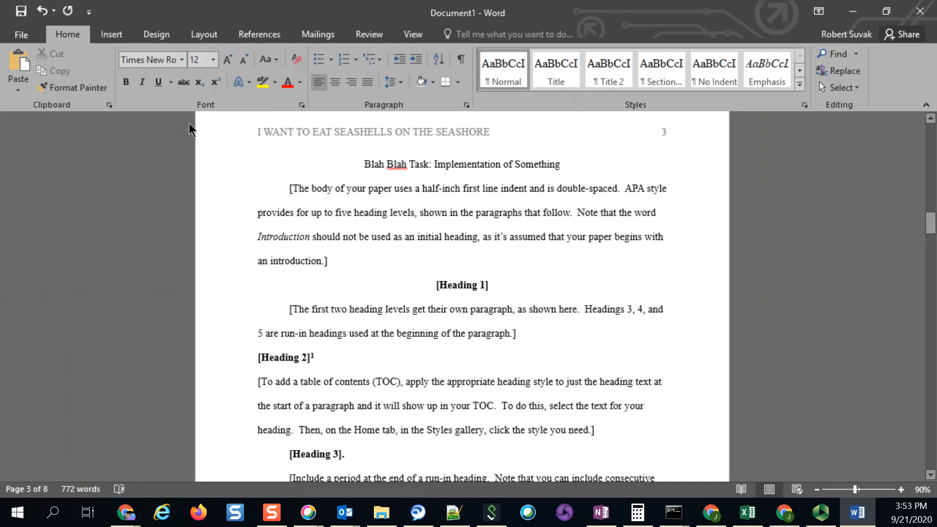
{"action": "key", "text": "ctrl+f"}
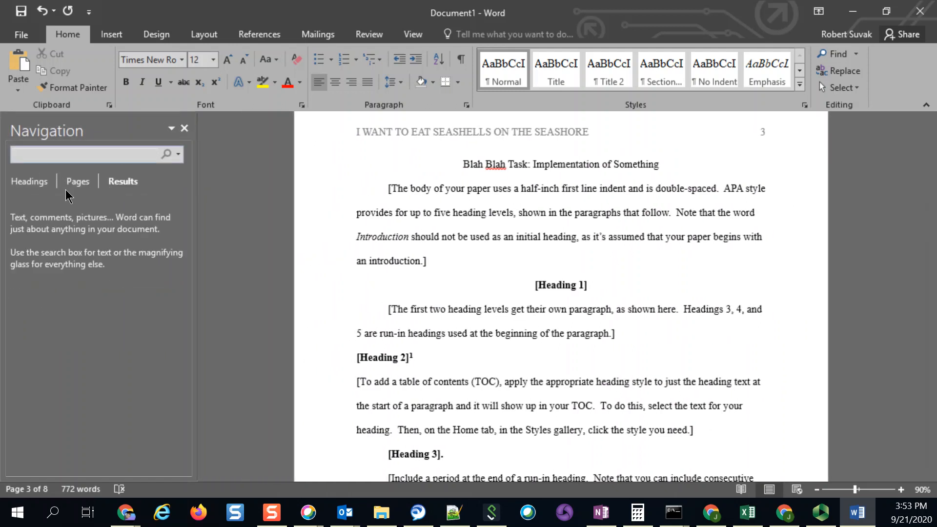
{"action": "left_click", "coordinate": [40, 186]}
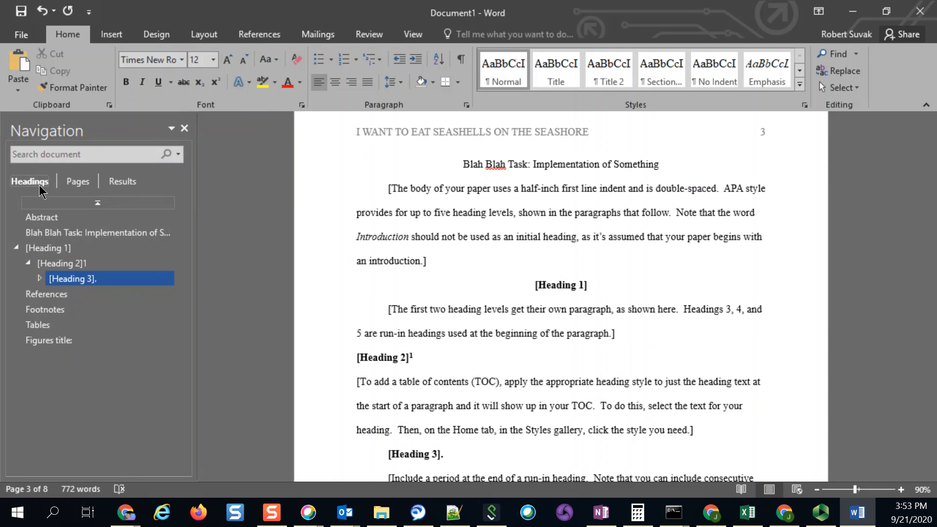
Go through the body title, Heading 1, Heading 2 and Heading 3 in the document outline and view all available styles
{"action": "left_click", "coordinate": [82, 238]}
{"action": "left_click", "coordinate": [79, 249]}
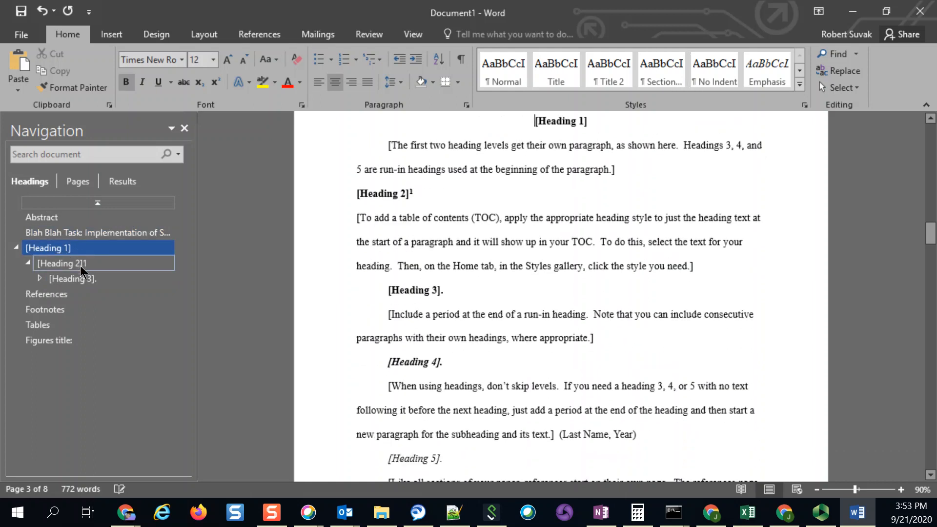
{"action": "left_click", "coordinate": [82, 268]}
{"action": "left_click", "coordinate": [78, 279]}
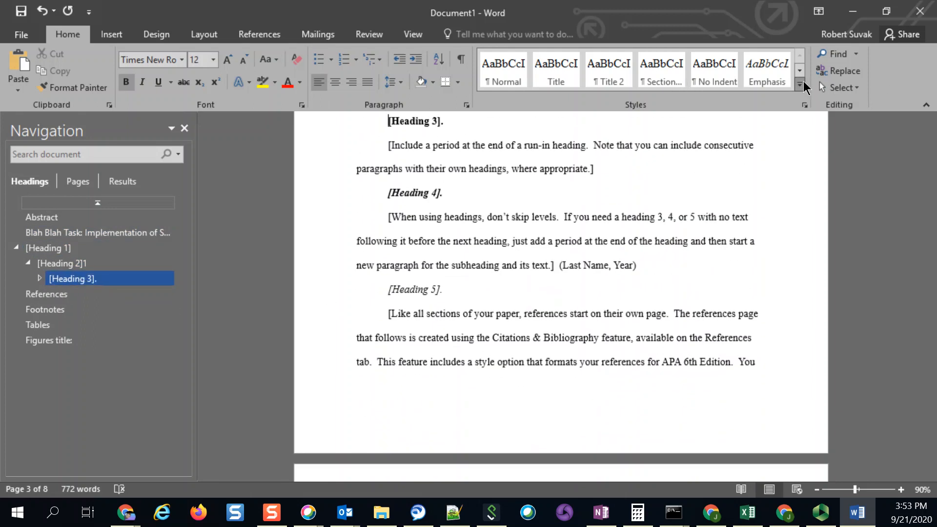
{"action": "left_click", "coordinate": [800, 85]}
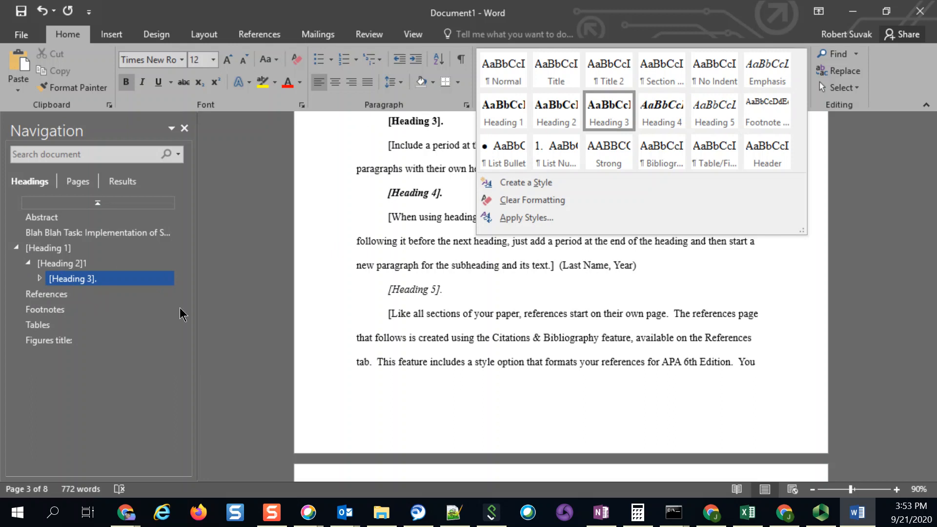
Delete the Footnotes section with its sample footnote together with the sample entries under References
{"action": "left_click", "coordinate": [98, 294]}
{"action": "left_click", "coordinate": [82, 311]}
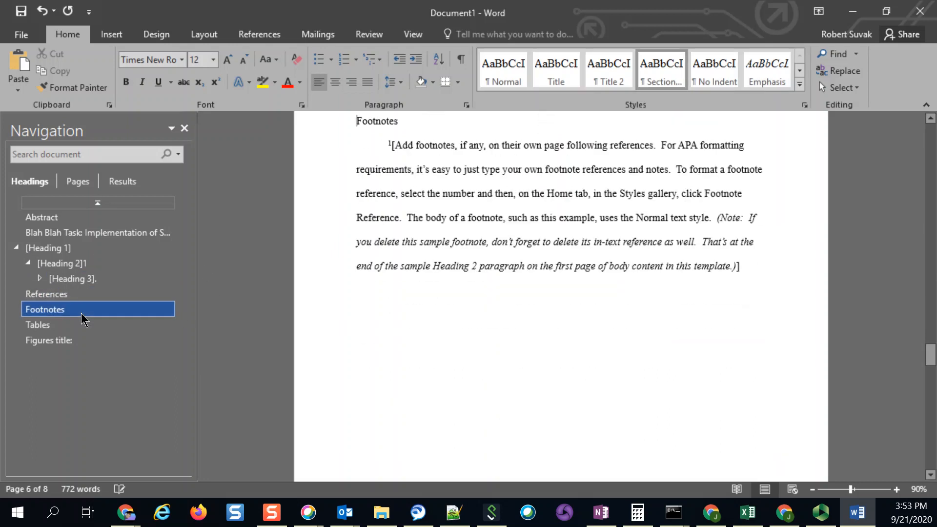
{"action": "scroll", "coordinate": [332, 200], "scroll_direction": "up", "scroll_amount": 2}
{"action": "triple_click", "coordinate": [517, 390]}
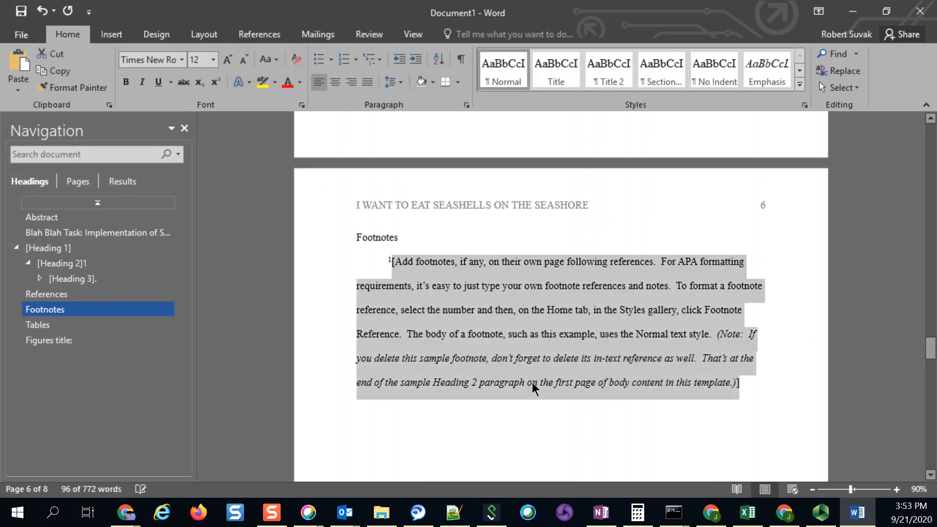
{"action": "left_click", "coordinate": [764, 384]}
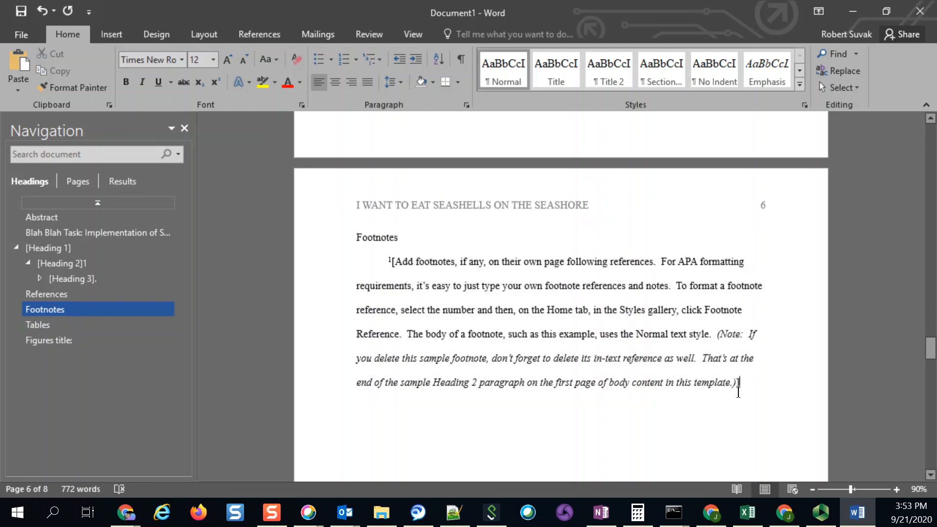
{"action": "left_click_drag", "start_coordinate": [738, 392], "coordinate": [522, 317]}
{"action": "left_click_drag", "start_coordinate": [572, 396], "coordinate": [572, 396]}
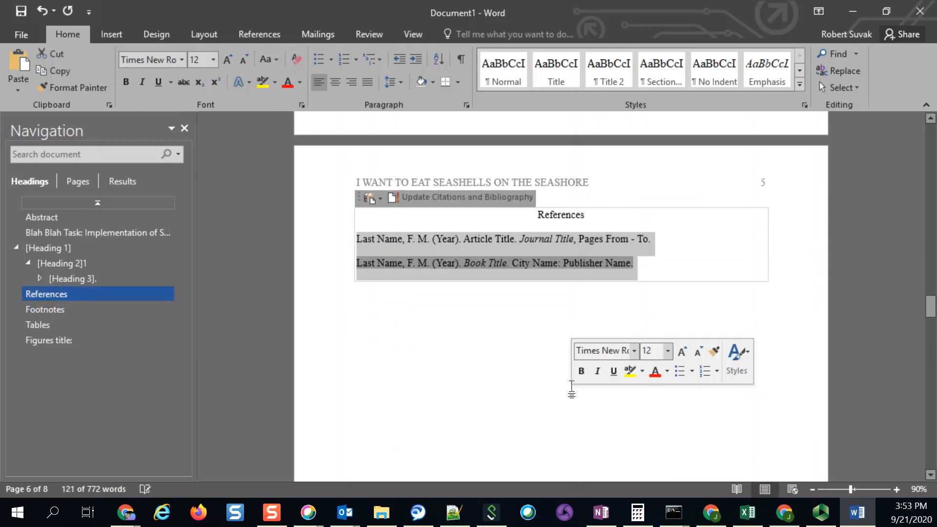
{"action": "key", "text": "Delete"}
Erase the References heading on page 5 and remove its emptied bibliography block
{"action": "key", "text": "BackSpace"}
{"action": "key", "text": "BackSpace"}
{"action": "key", "text": "BackSpace"}
{"action": "key", "text": "BackSpace"}
{"action": "key", "text": "BackSpace"}
{"action": "key", "text": "BackSpace"}
{"action": "key", "text": "BackSpace"}
{"action": "key", "text": "BackSpace"}
{"action": "key", "text": "BackSpace"}
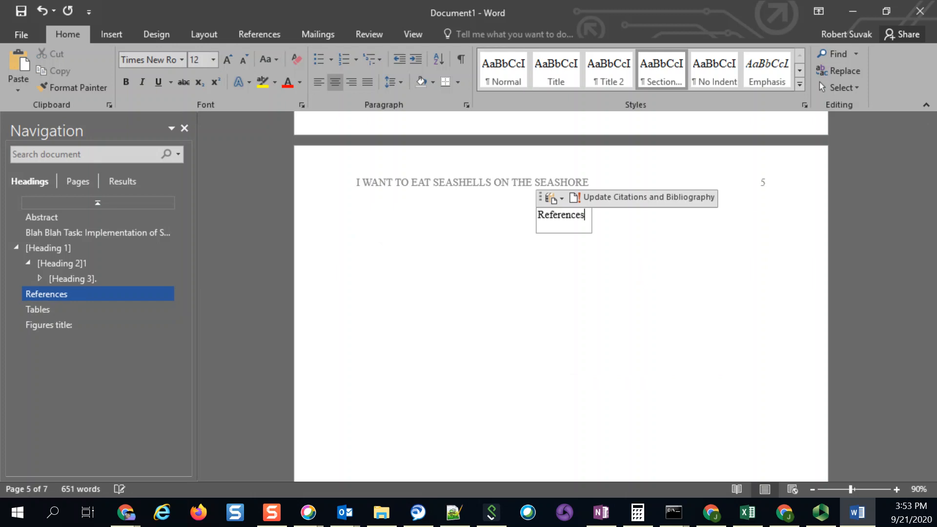
{"action": "key", "text": "BackSpace"}
{"action": "key", "text": "BackSpace"}
{"action": "key", "text": "BackSpace"}
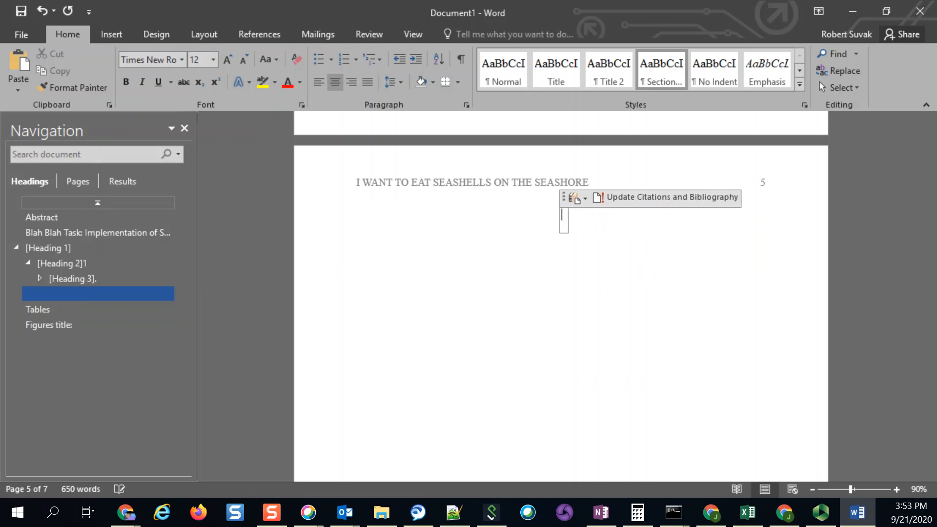
{"action": "key", "text": "BackSpace"}
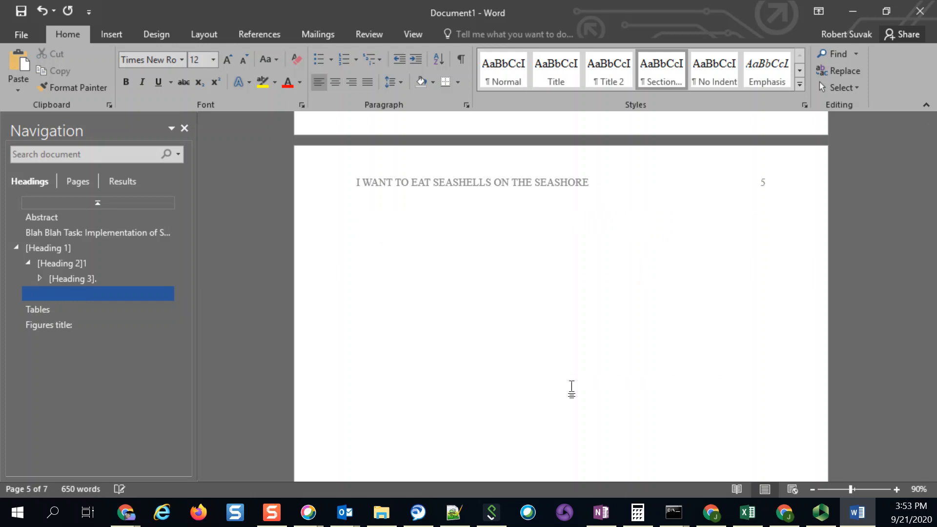
Delete all content of the Tables and Figures sections at the end of the document
{"action": "scroll", "coordinate": [572, 389], "scroll_direction": "down", "scroll_amount": 2}
{"action": "scroll", "coordinate": [572, 389], "scroll_direction": "down", "scroll_amount": 5}
{"action": "scroll", "coordinate": [571, 389], "scroll_direction": "up", "scroll_amount": 1}
{"action": "left_click_drag", "start_coordinate": [523, 138], "coordinate": [672, 522]}
{"action": "key", "text": "Delete"}
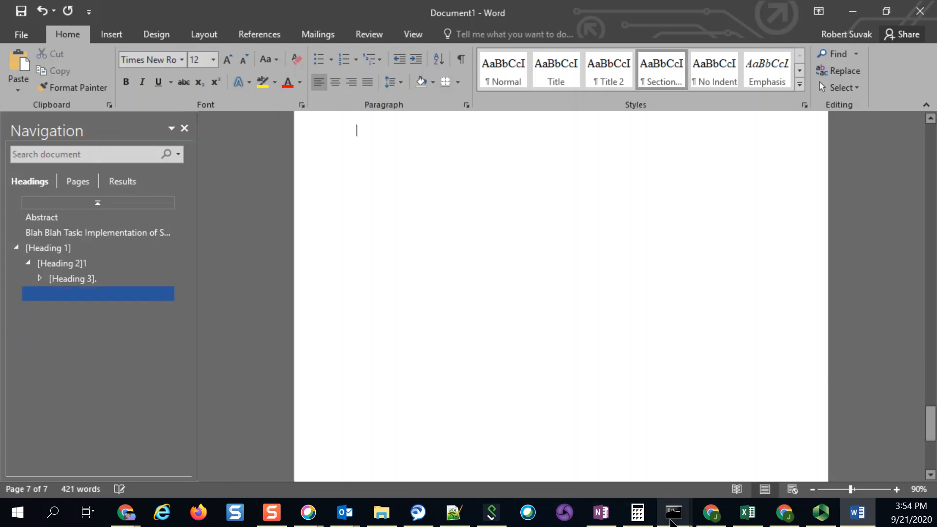
{"action": "scroll", "coordinate": [367, 271], "scroll_direction": "up", "scroll_amount": 4}
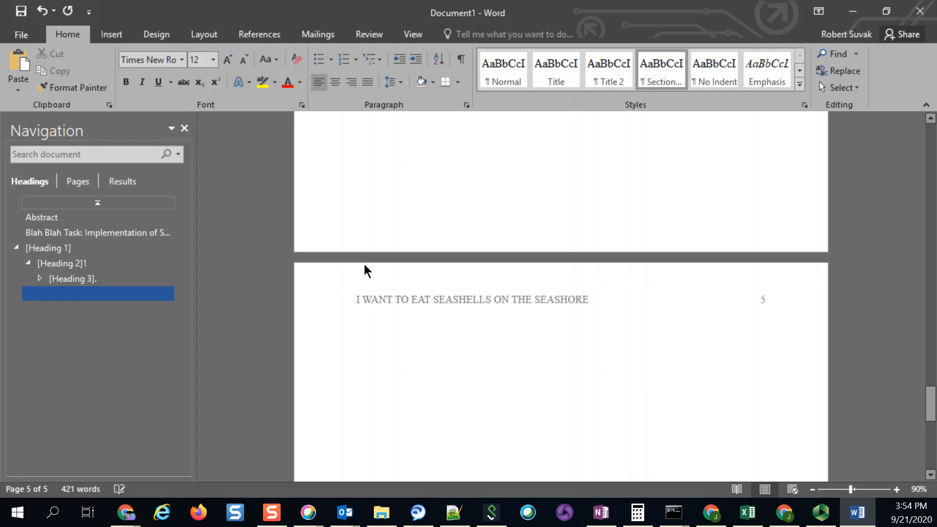
{"action": "scroll", "coordinate": [365, 265], "scroll_direction": "down", "scroll_amount": 1}
{"action": "scroll", "coordinate": [364, 264], "scroll_direction": "down", "scroll_amount": 1}
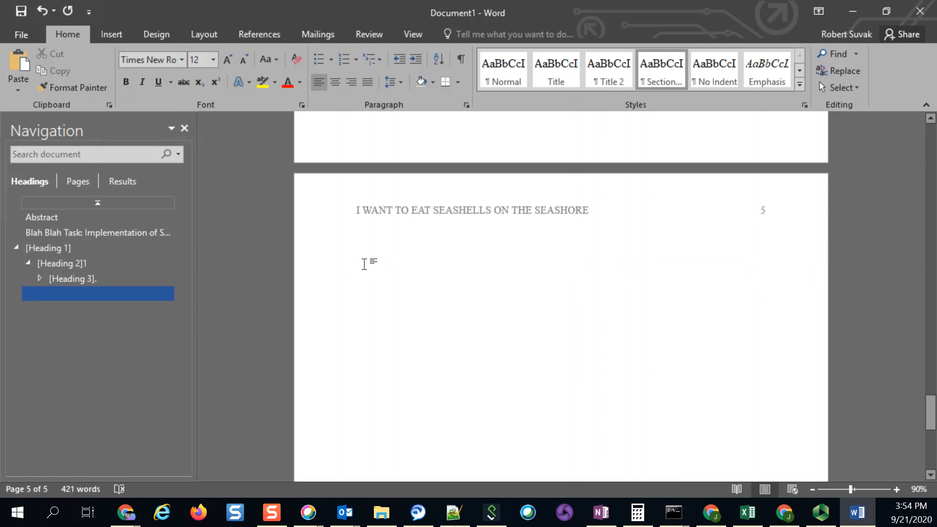
Insert a page break at the start of the blank page 5
{"action": "scroll", "coordinate": [364, 264], "scroll_direction": "up", "scroll_amount": 4}
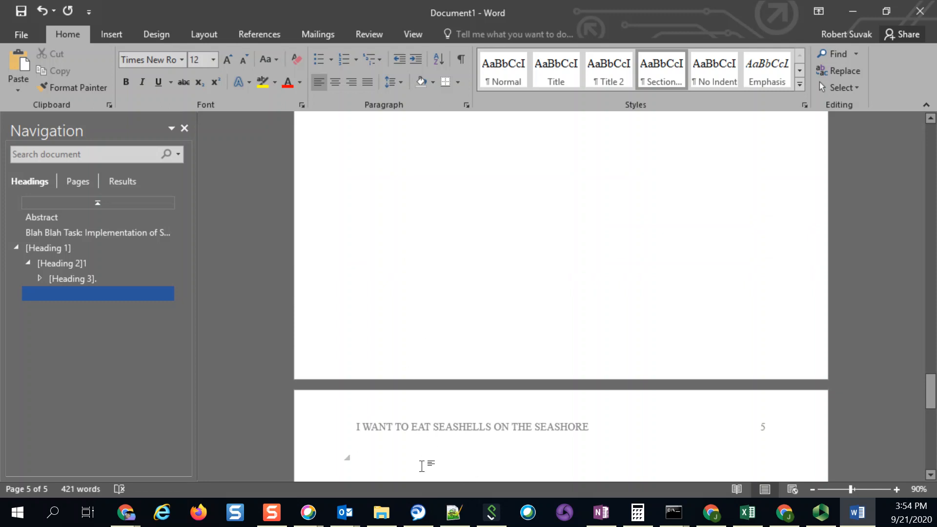
{"action": "left_click_drag", "start_coordinate": [422, 466], "coordinate": [437, 184]}
{"action": "scroll", "coordinate": [462, 402], "scroll_direction": "down", "scroll_amount": 3}
{"action": "scroll", "coordinate": [463, 402], "scroll_direction": "up", "scroll_amount": 2}
{"action": "left_click", "coordinate": [463, 402]}
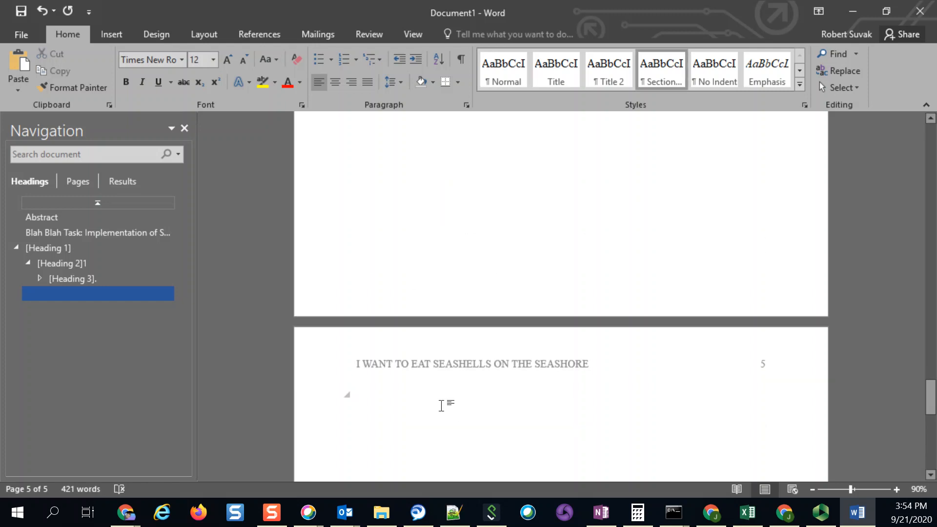
{"action": "key", "text": "ctrl+Return"}
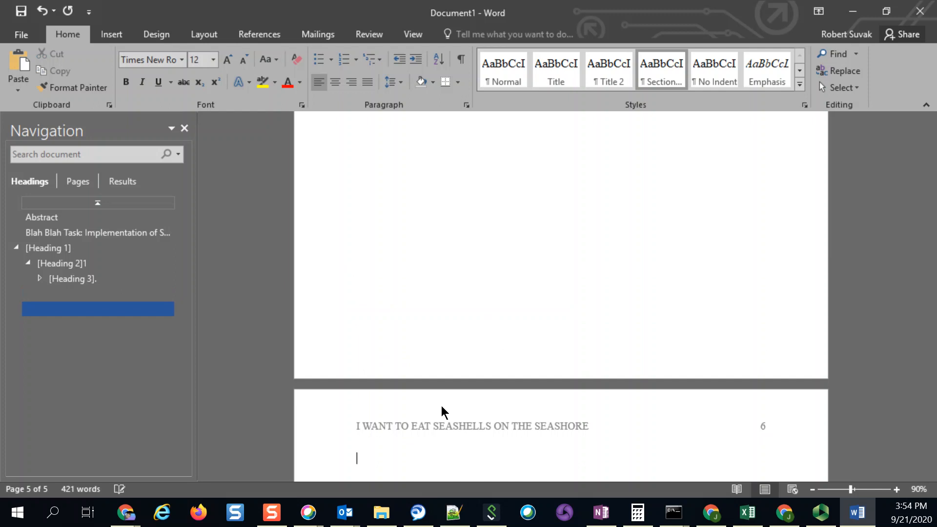
Check the pages between the end of the body text on page 4 and the blank page 6
{"action": "scroll", "coordinate": [442, 406], "scroll_direction": "up", "scroll_amount": 11}
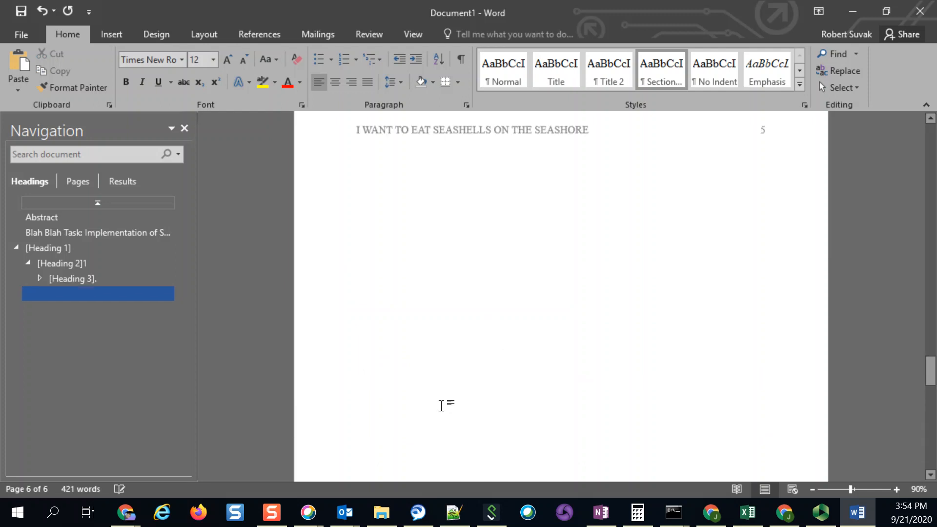
{"action": "scroll", "coordinate": [442, 406], "scroll_direction": "up", "scroll_amount": 6}
{"action": "scroll", "coordinate": [442, 406], "scroll_direction": "down", "scroll_amount": 2}
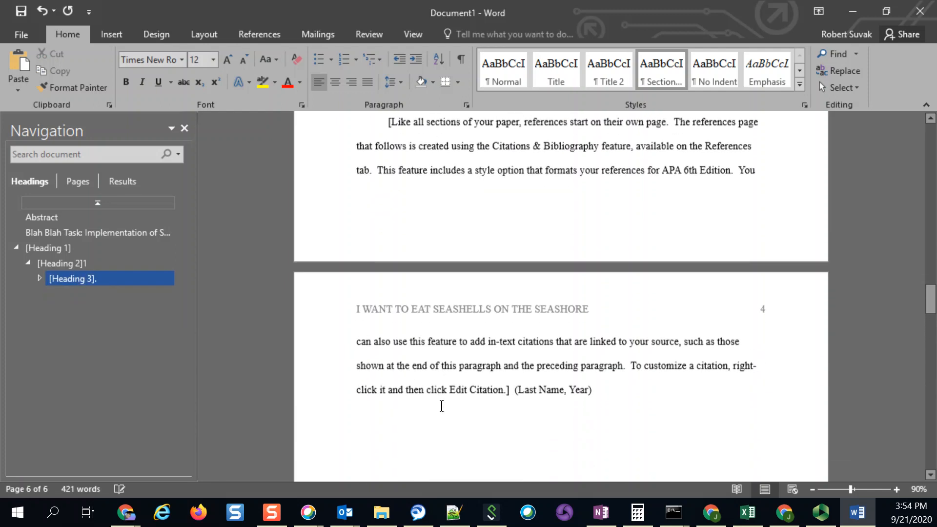
{"action": "scroll", "coordinate": [399, 418], "scroll_direction": "down", "scroll_amount": 7}
{"action": "scroll", "coordinate": [399, 418], "scroll_direction": "down", "scroll_amount": 5}
{"action": "scroll", "coordinate": [401, 417], "scroll_direction": "up", "scroll_amount": 4}
{"action": "scroll", "coordinate": [399, 417], "scroll_direction": "down", "scroll_amount": 3}
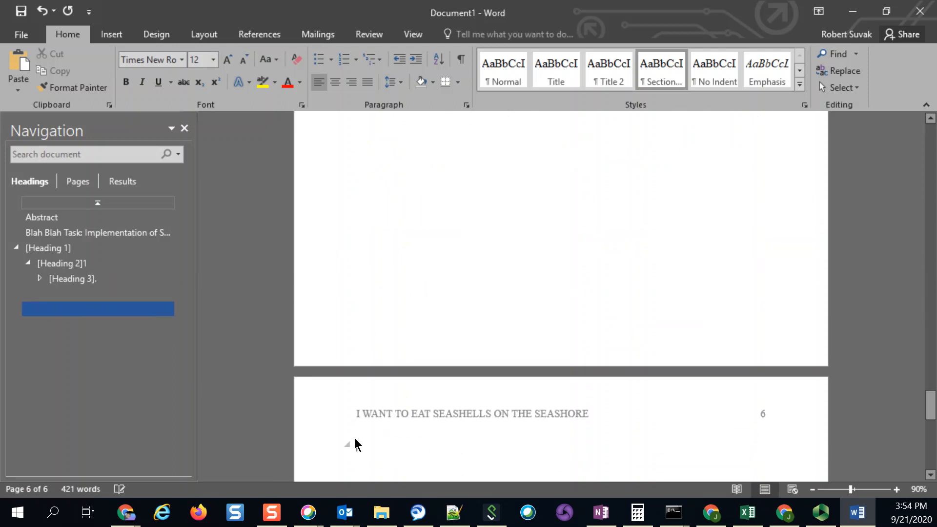
{"action": "left_click", "coordinate": [98, 295]}
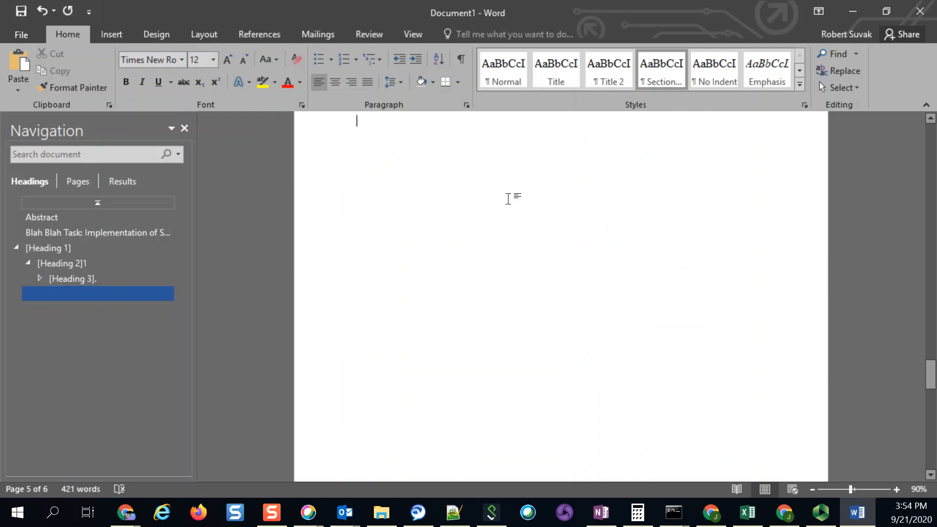
{"action": "scroll", "coordinate": [479, 211], "scroll_direction": "up", "scroll_amount": 10}
{"action": "scroll", "coordinate": [479, 212], "scroll_direction": "up", "scroll_amount": 3}
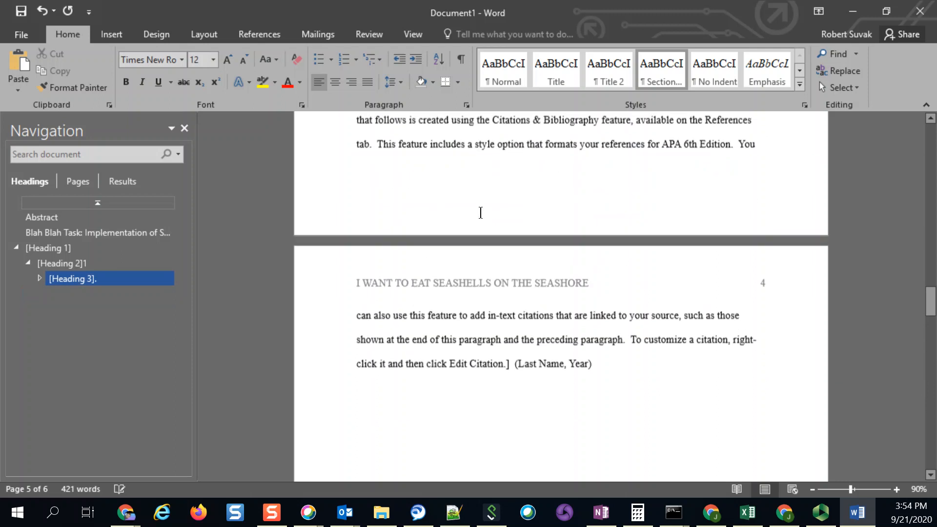
Insert a page break after the last body paragraph on page 4, following the "(Last Name, Year)" citation
{"action": "scroll", "coordinate": [479, 212], "scroll_direction": "down", "scroll_amount": 5}
{"action": "left_click", "coordinate": [632, 167]}
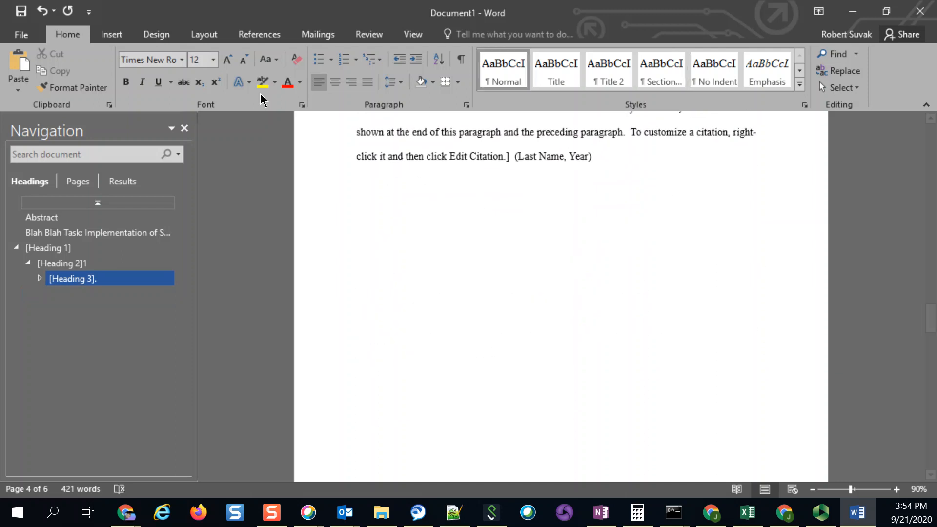
{"action": "left_click", "coordinate": [104, 42]}
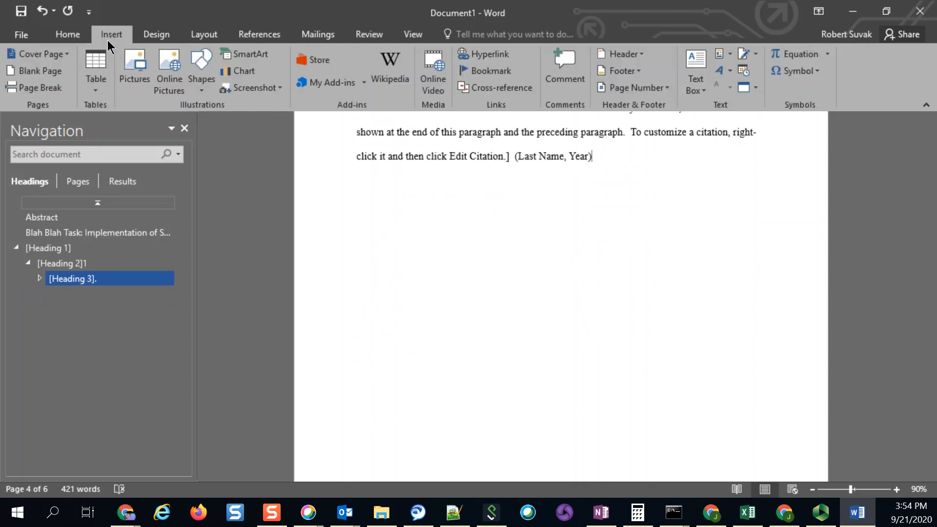
{"action": "left_click", "coordinate": [57, 91]}
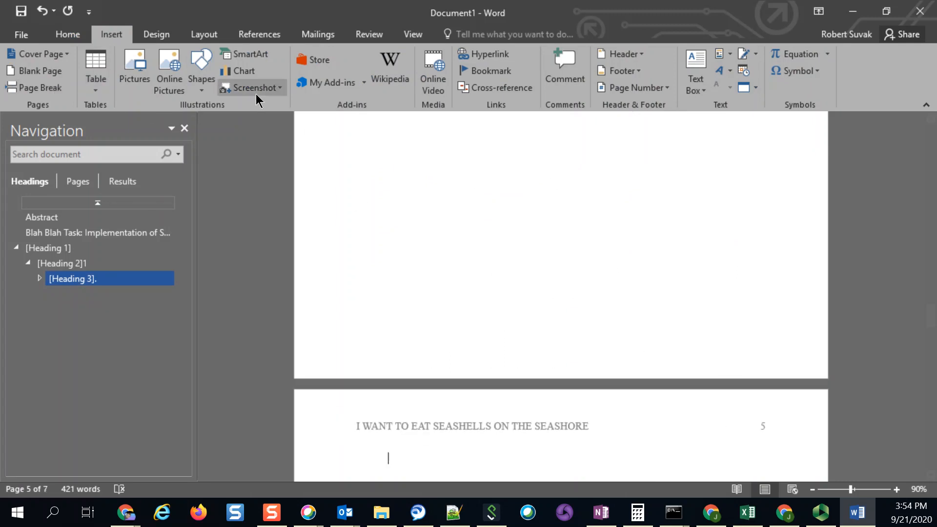
Insert the built-in References bibliography in APA style on the new page 5
{"action": "left_click", "coordinate": [265, 37]}
{"action": "left_click", "coordinate": [266, 91]}
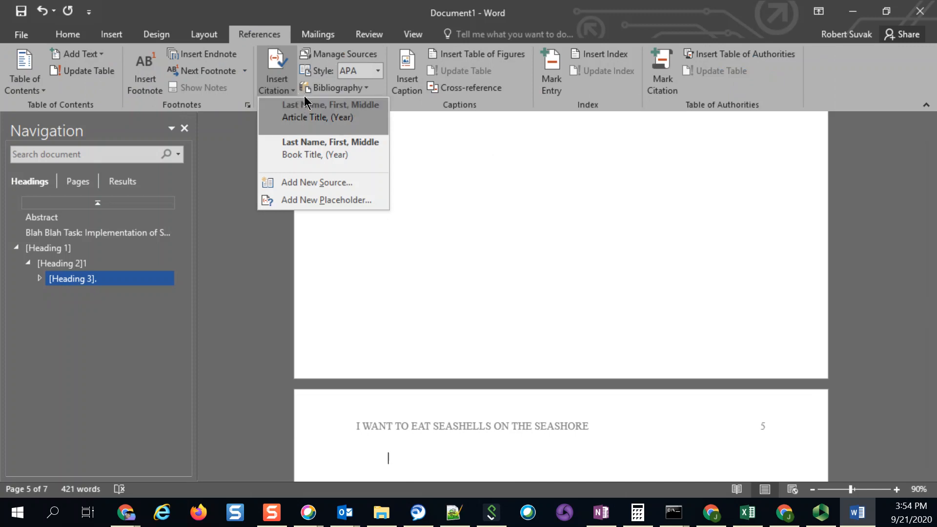
{"action": "left_click", "coordinate": [360, 88]}
{"action": "left_click", "coordinate": [361, 87]}
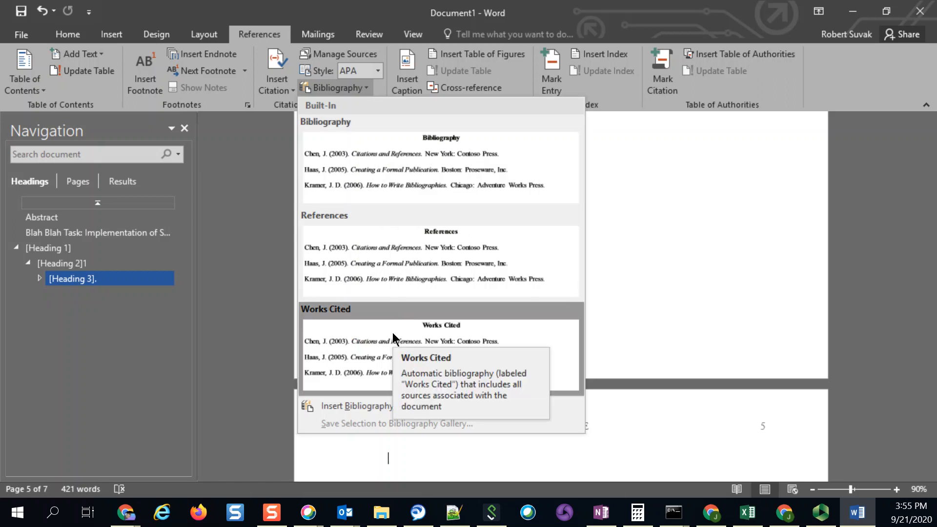
{"action": "left_click", "coordinate": [403, 260]}
Delete the two placeholder entries under the References heading in the bibliography on page 5
{"action": "scroll", "coordinate": [506, 213], "scroll_direction": "up", "scroll_amount": 5}
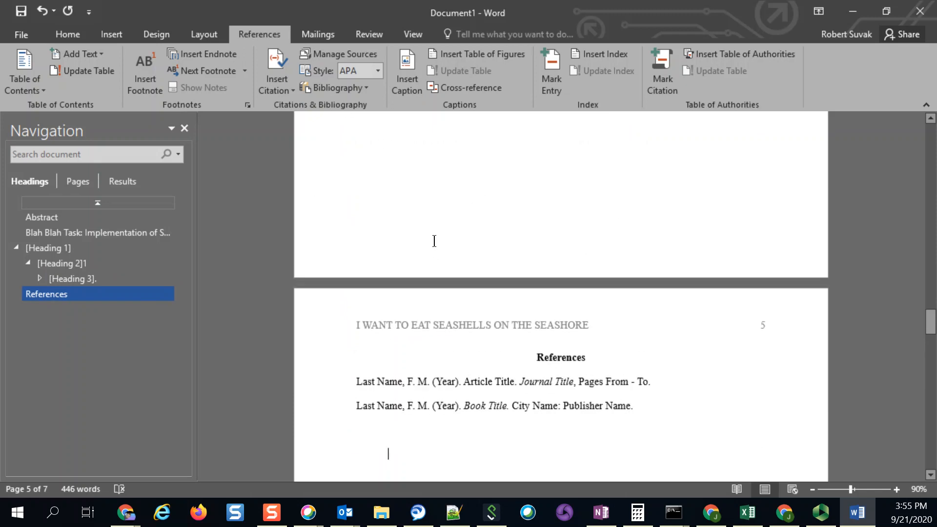
{"action": "left_click", "coordinate": [515, 409]}
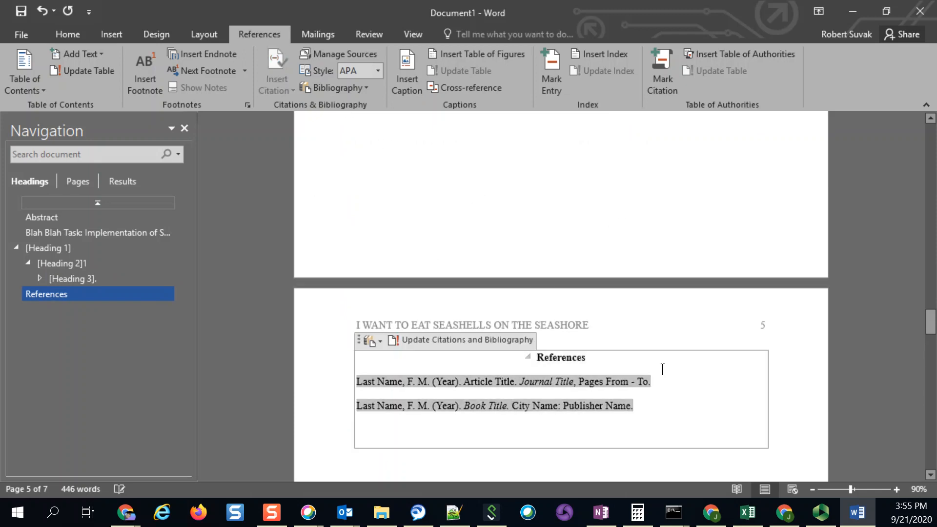
{"action": "left_click", "coordinate": [654, 403]}
{"action": "left_click_drag", "start_coordinate": [661, 402], "coordinate": [429, 387]}
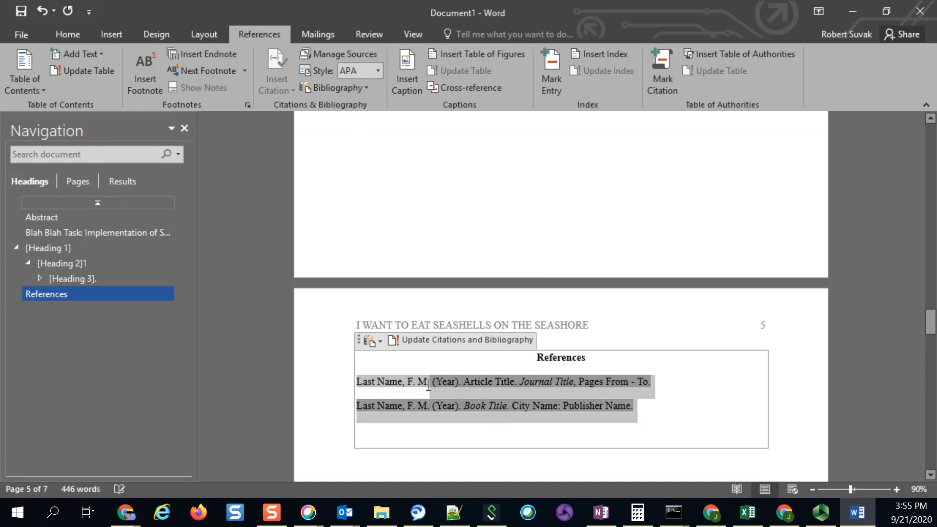
{"action": "left_click_drag", "start_coordinate": [429, 386], "coordinate": [334, 385]}
{"action": "key", "text": "Delete"}
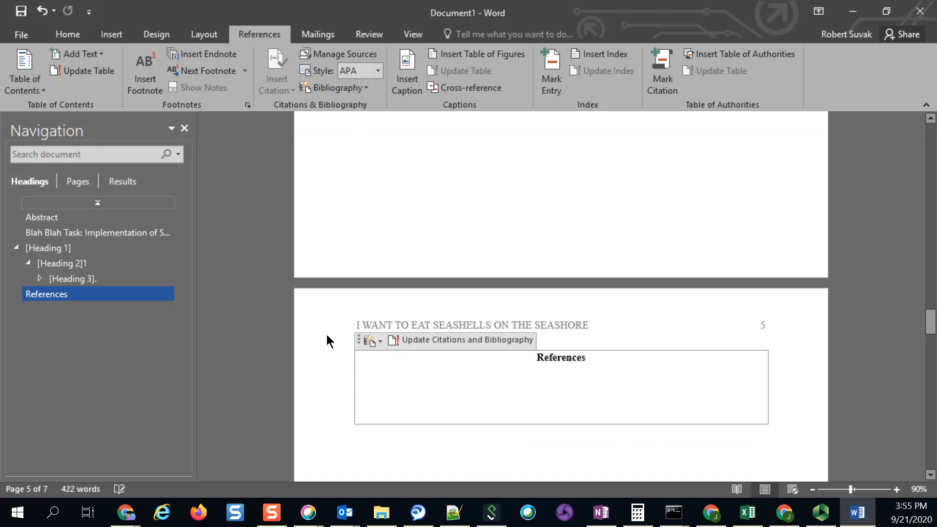
Insert a citation of the placeholder Book Title source after "(Last Name, Year)" at the end of the Heading 4 paragraph
{"action": "left_click", "coordinate": [363, 183]}
{"action": "left_click", "coordinate": [277, 92]}
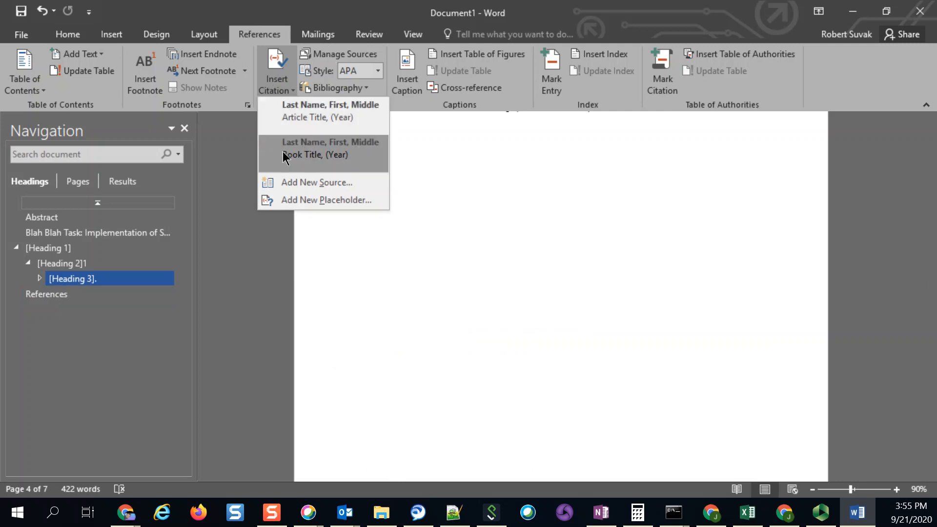
{"action": "left_click", "coordinate": [511, 189]}
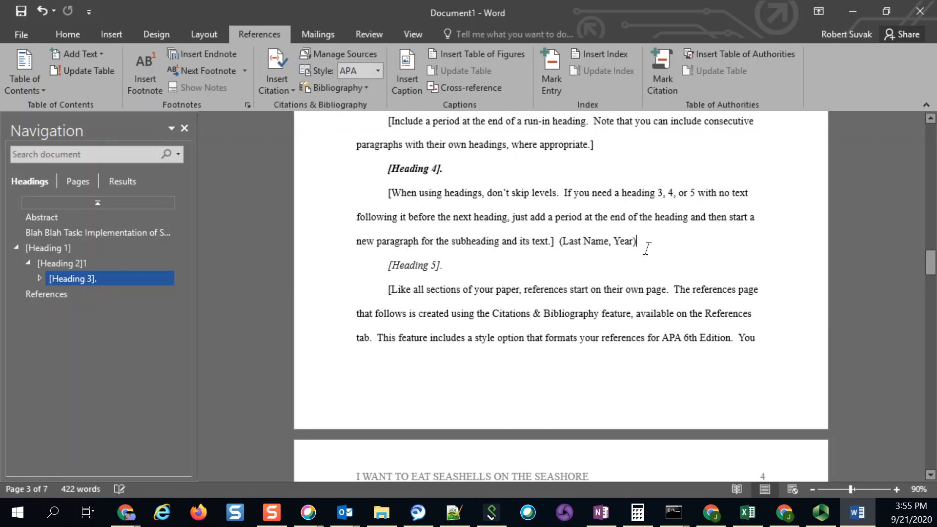
{"action": "left_click", "coordinate": [277, 86]}
{"action": "left_click", "coordinate": [324, 146]}
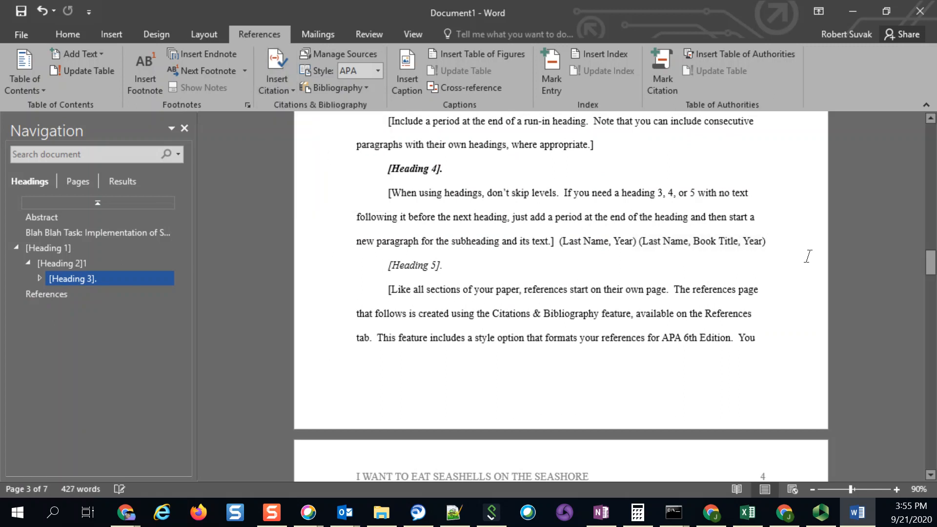
Start a new source of type Book in the Source Manager with Pearson Publishing as its corporate author
{"action": "left_click", "coordinate": [320, 54]}
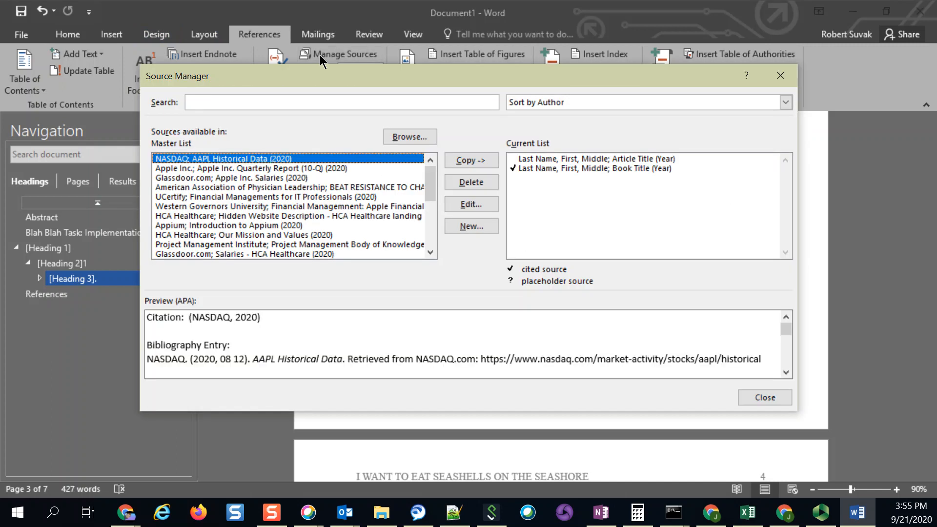
{"action": "left_click", "coordinate": [479, 223]}
{"action": "left_click", "coordinate": [263, 207]}
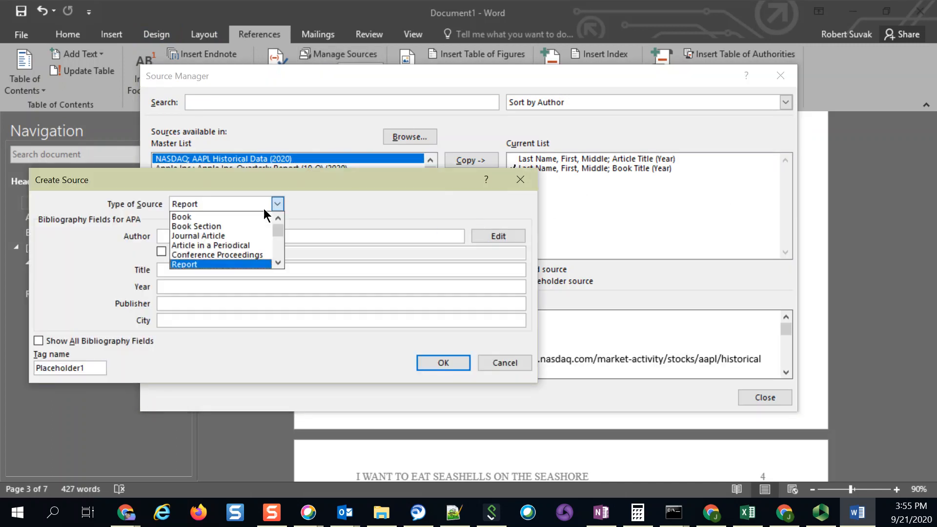
{"action": "left_click", "coordinate": [232, 218]}
{"action": "left_click", "coordinate": [197, 253]}
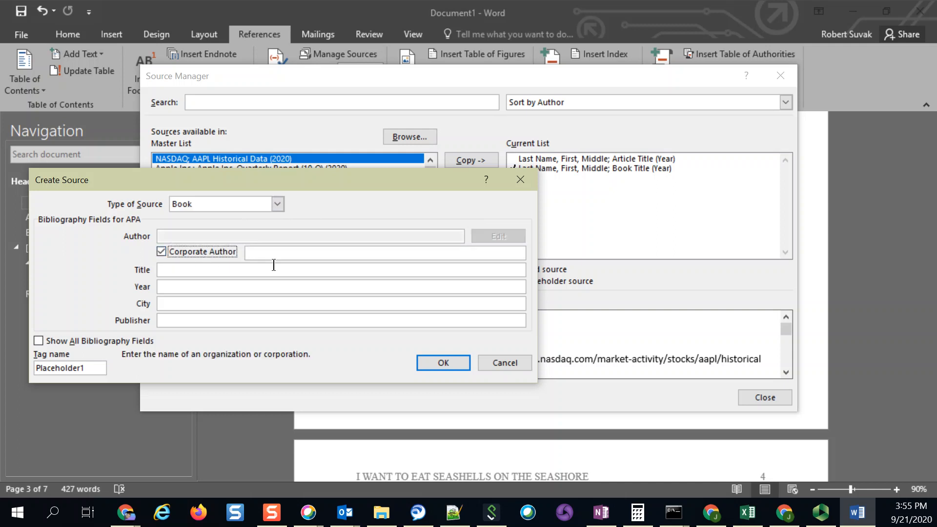
{"action": "left_click", "coordinate": [286, 259]}
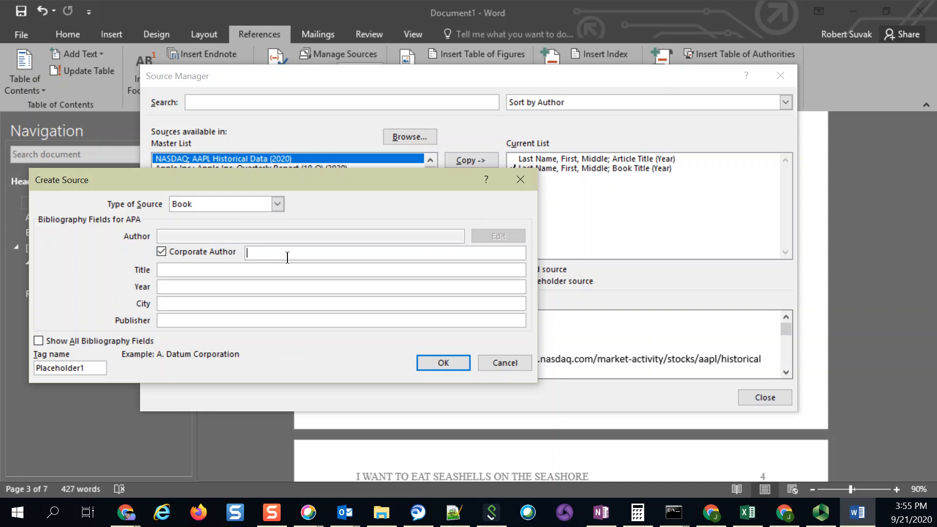
{"action": "type", "text": "PEarson Publishing APA Book"}
{"action": "key", "text": "Tab"}
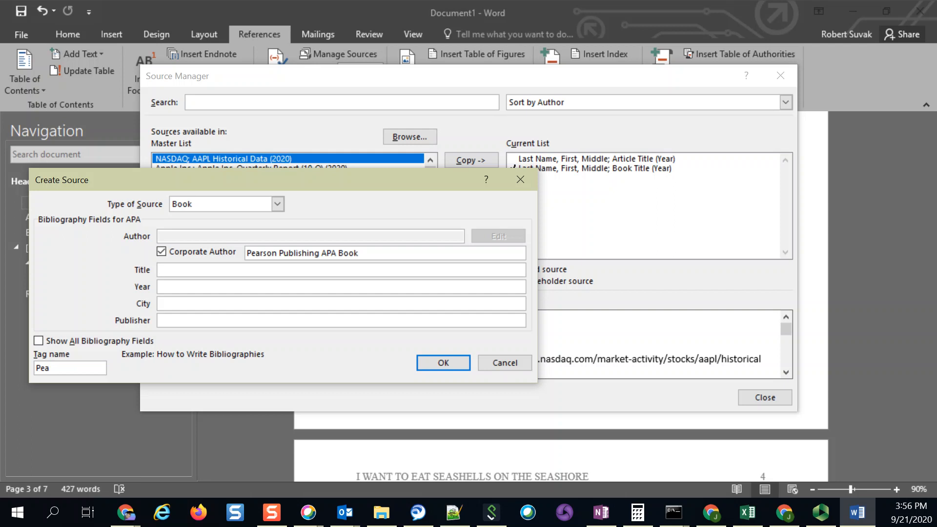
{"action": "left_click_drag", "start_coordinate": [366, 253], "coordinate": [320, 256]}
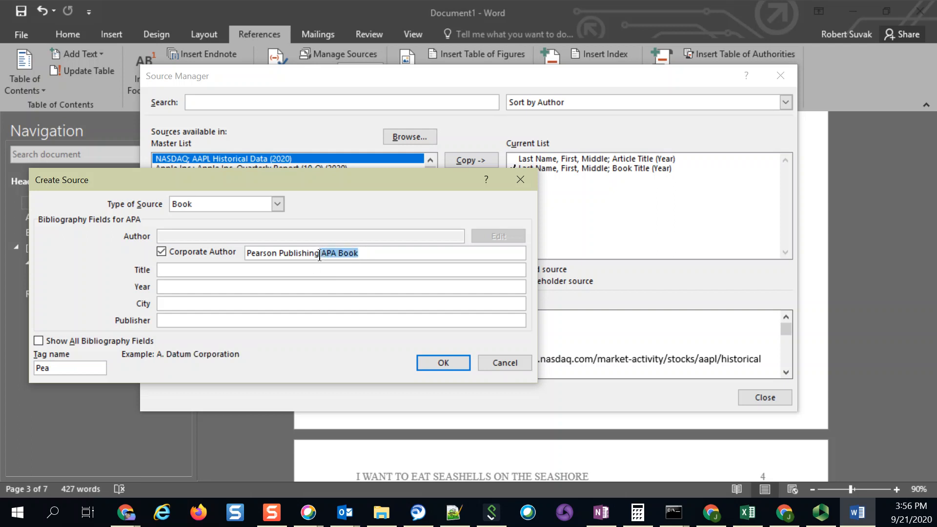
{"action": "key", "text": "BackSpace"}
Fill in the new book source's title as APA Template, its year as 2025 and its city as Chicago
{"action": "left_click", "coordinate": [261, 268]}
{"action": "type", "text": "AP"}
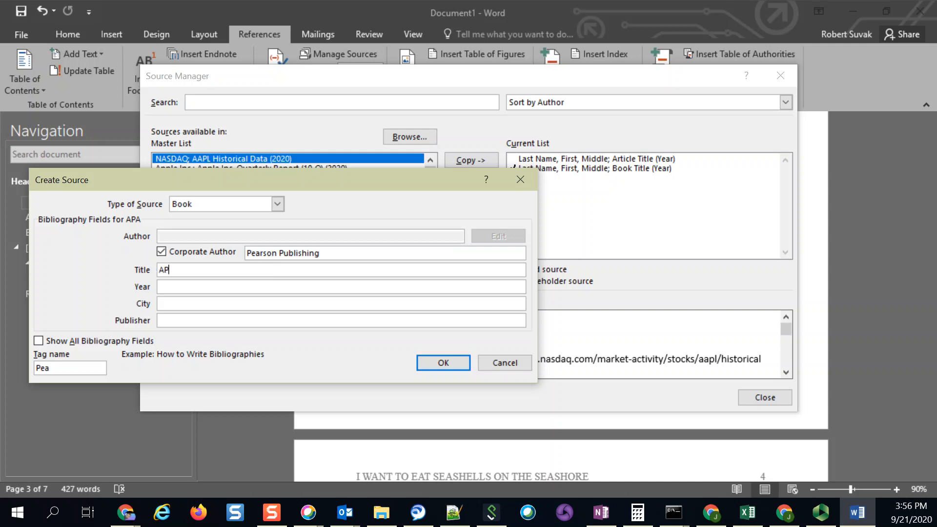
{"action": "type", "text": "A Template"}
{"action": "left_click", "coordinate": [210, 284]}
{"action": "type", "text": "2023"}
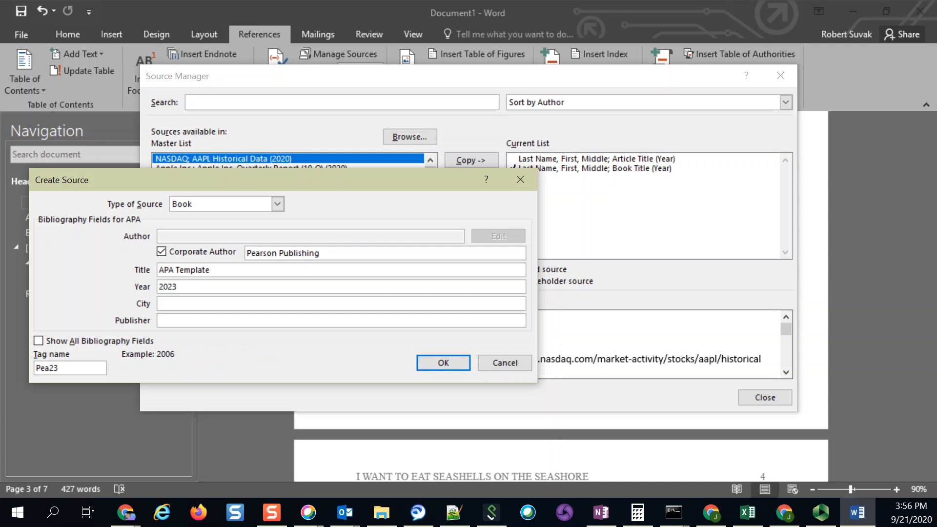
{"action": "left_click", "coordinate": [172, 302]}
{"action": "type", "text": "Chicago"}
{"action": "key", "text": "Tab"}
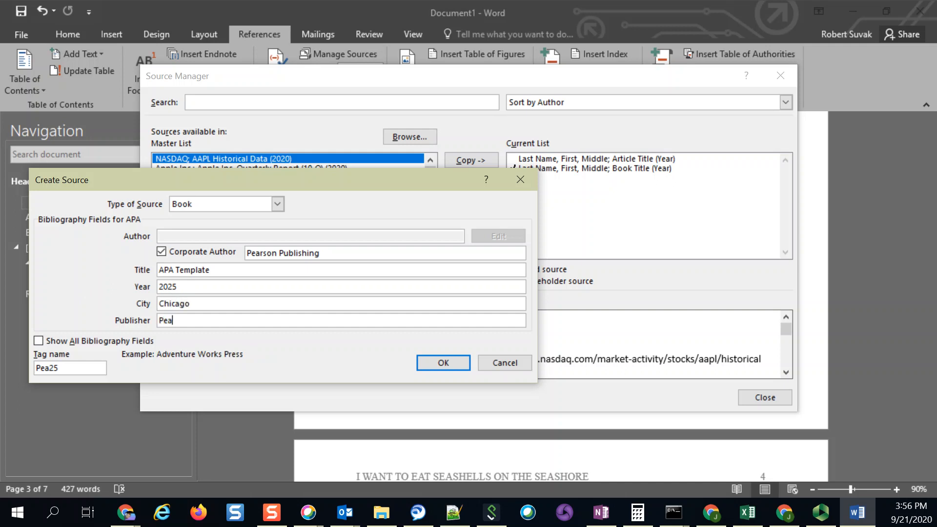
Enter Pearson Inc. as the book's publisher and save the new source
{"action": "type", "text": "Pearson Inco"}
{"action": "type", "text": "rper"}
{"action": "key", "text": "BackSpace"}
{"action": "key", "text": "BackSpace"}
{"action": "left_click", "coordinate": [449, 361]}
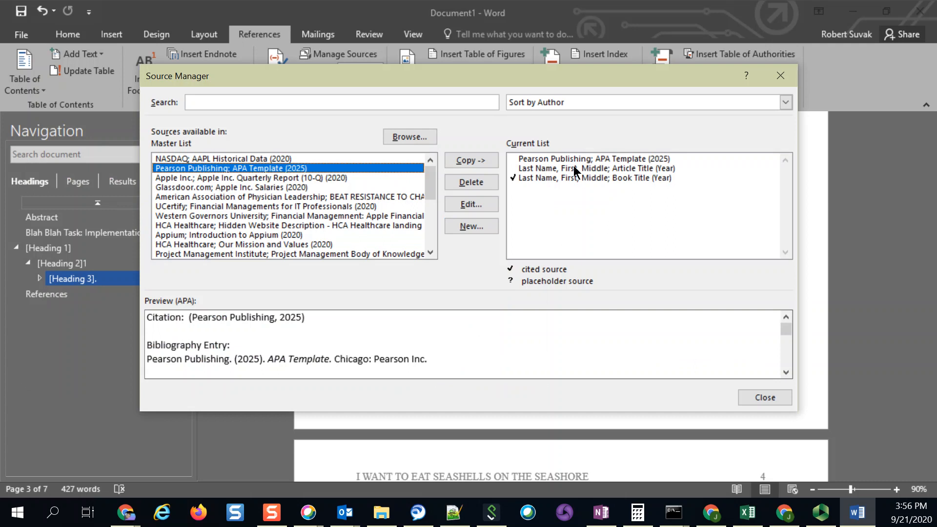
Delete the placeholder Article Title source from the document's current source list and close the Source Manager
{"action": "left_click", "coordinate": [574, 168]}
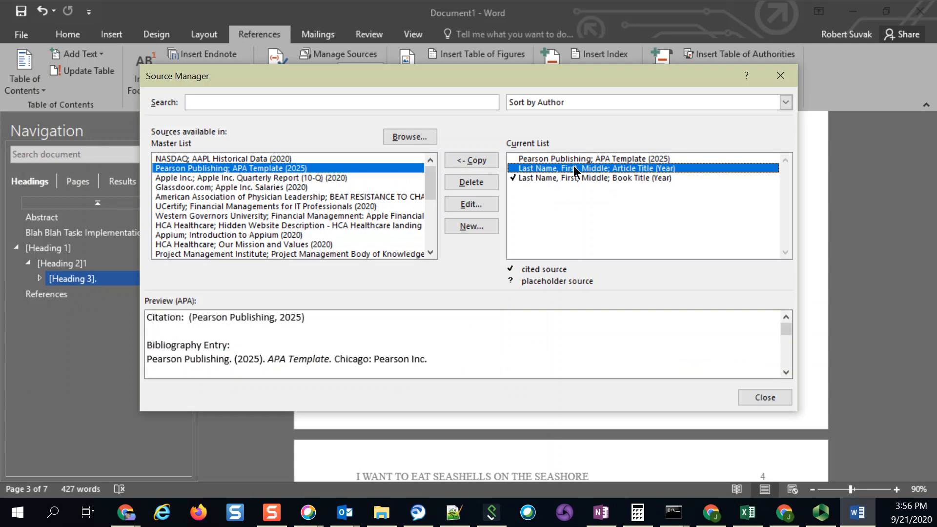
{"action": "left_click", "coordinate": [481, 189]}
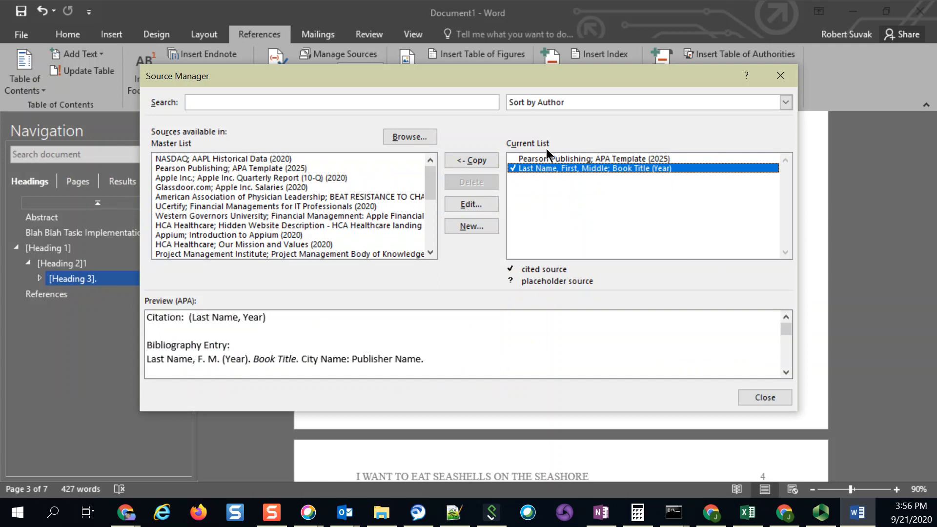
{"action": "left_click_drag", "start_coordinate": [484, 75], "coordinate": [292, 60]}
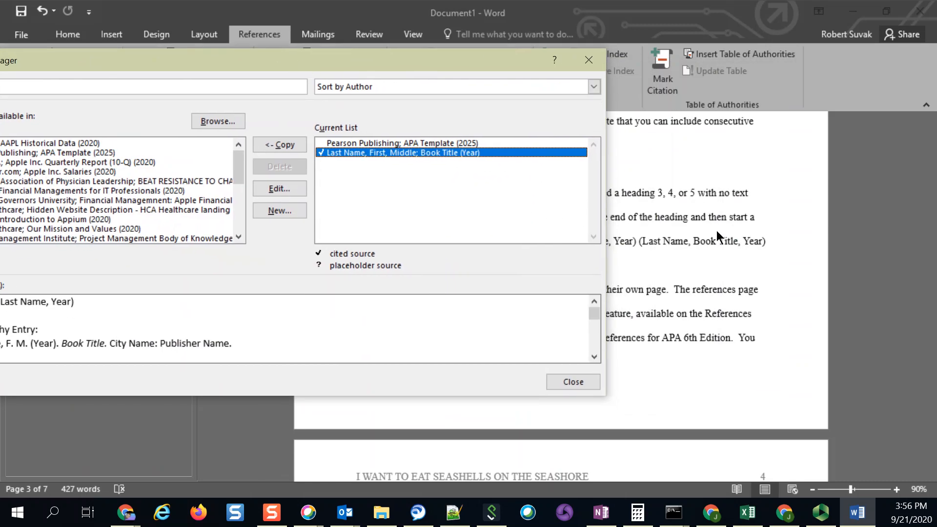
{"action": "left_click", "coordinate": [590, 383]}
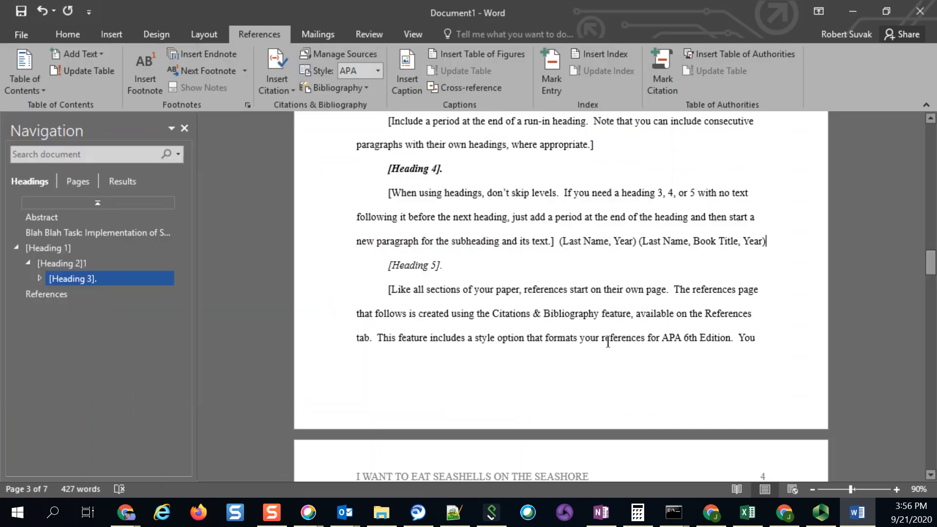
Delete the "(Last Name, Book Title, Year)" citation from the Heading 4 paragraph and remove the placeholder Book Title source from the current list
{"action": "left_click_drag", "start_coordinate": [743, 241], "coordinate": [660, 235]}
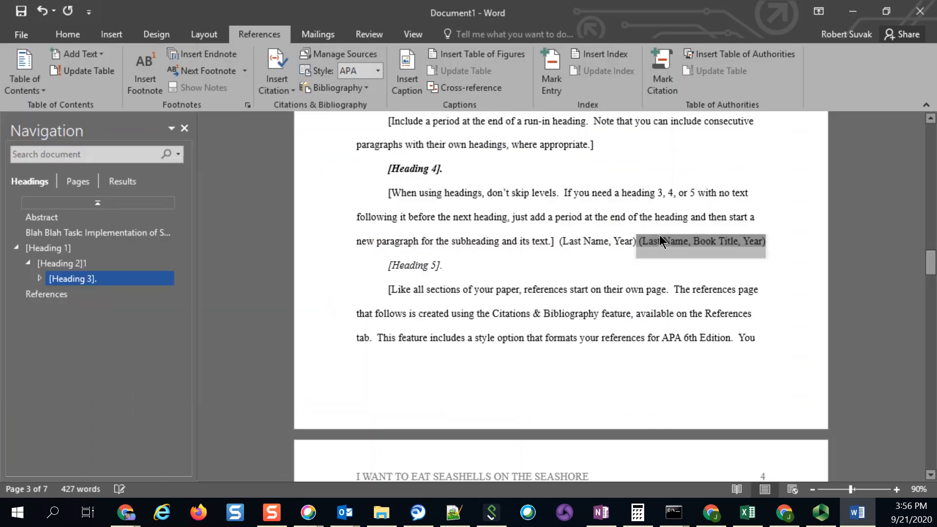
{"action": "key", "text": "Delete"}
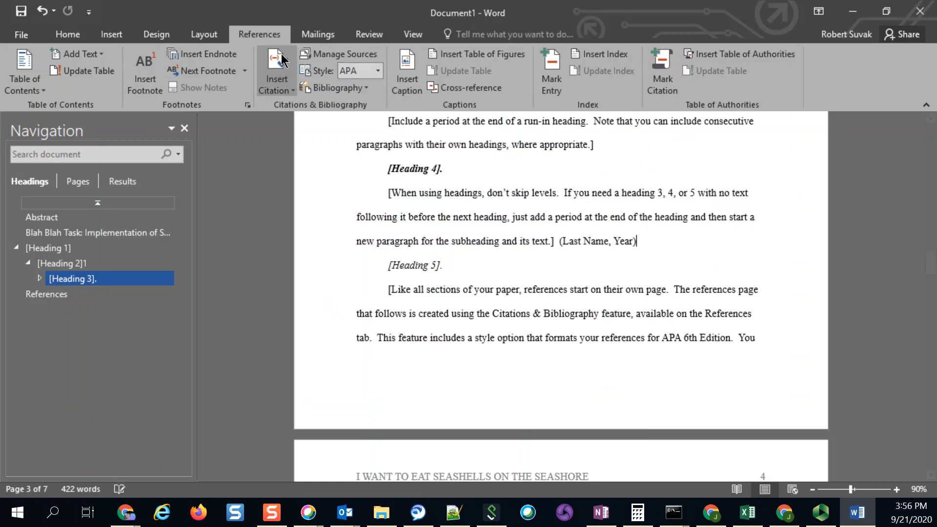
{"action": "left_click", "coordinate": [336, 56]}
{"action": "left_click", "coordinate": [425, 150]}
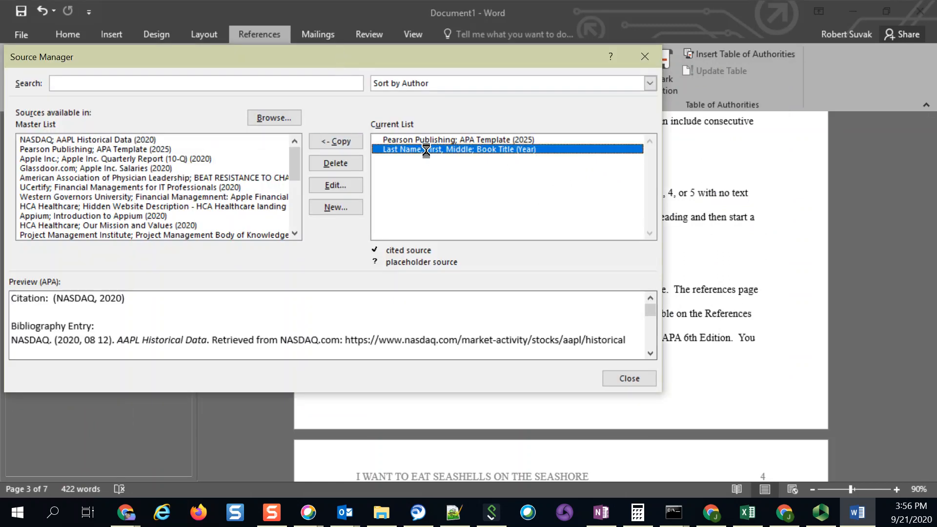
{"action": "left_click", "coordinate": [342, 166]}
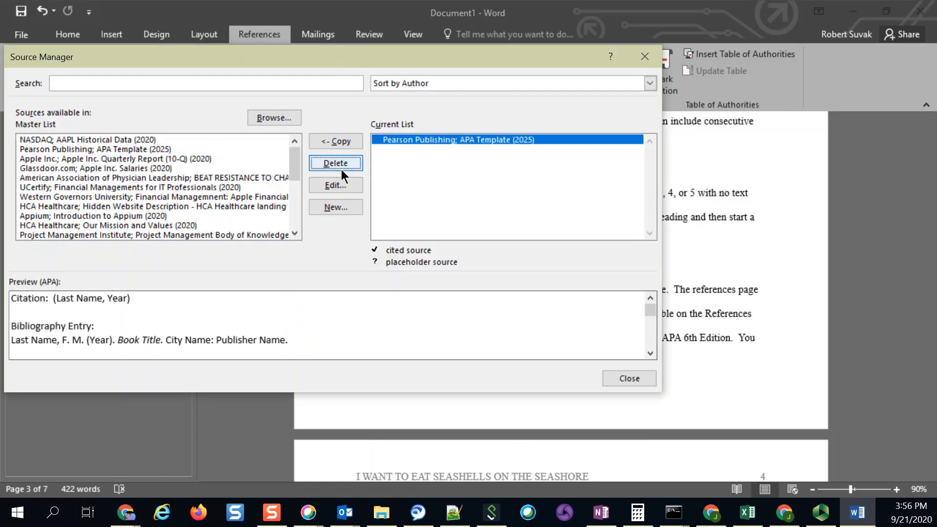
Copy the Western Governors University, HCA Healthcare Hidden Website Description and Appium sources from the master list to the current list
{"action": "left_click", "coordinate": [191, 196]}
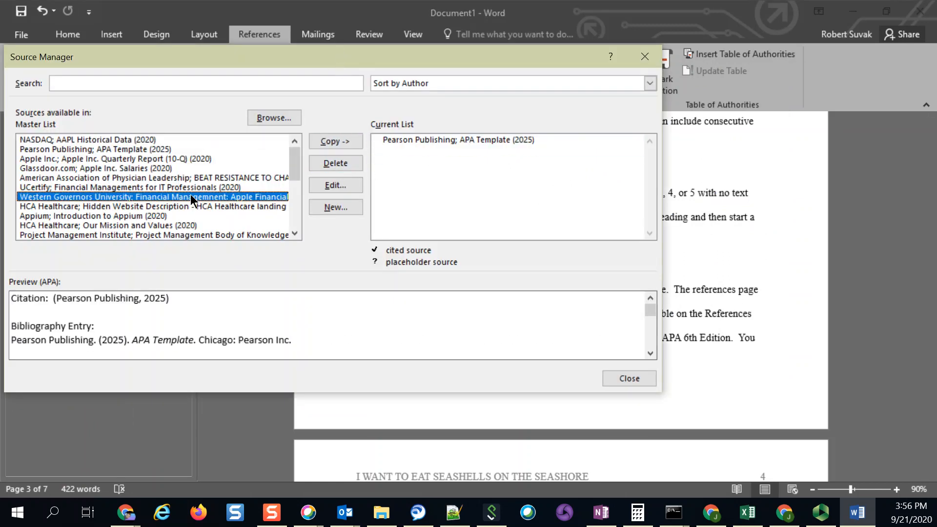
{"action": "left_click", "coordinate": [344, 146]}
{"action": "left_click", "coordinate": [242, 206]}
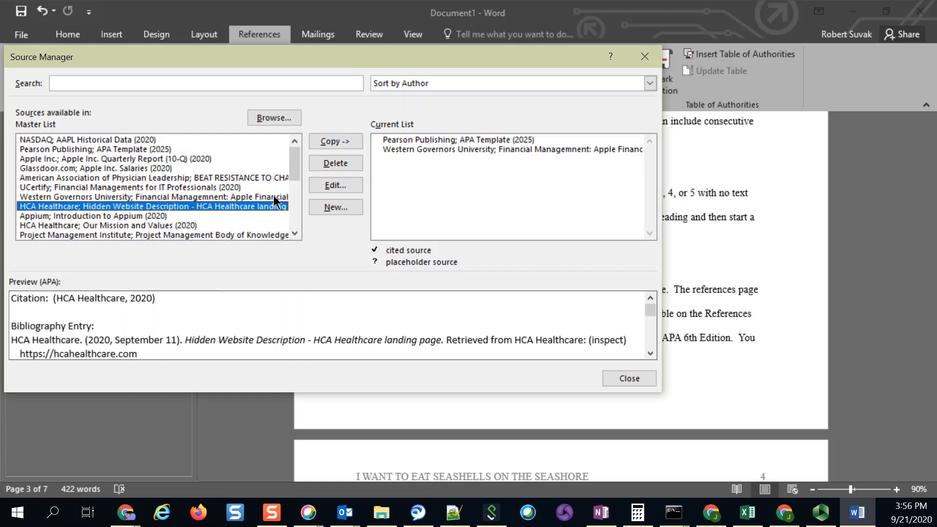
{"action": "left_click", "coordinate": [334, 145]}
{"action": "left_click", "coordinate": [209, 215]}
{"action": "left_click", "coordinate": [350, 146]}
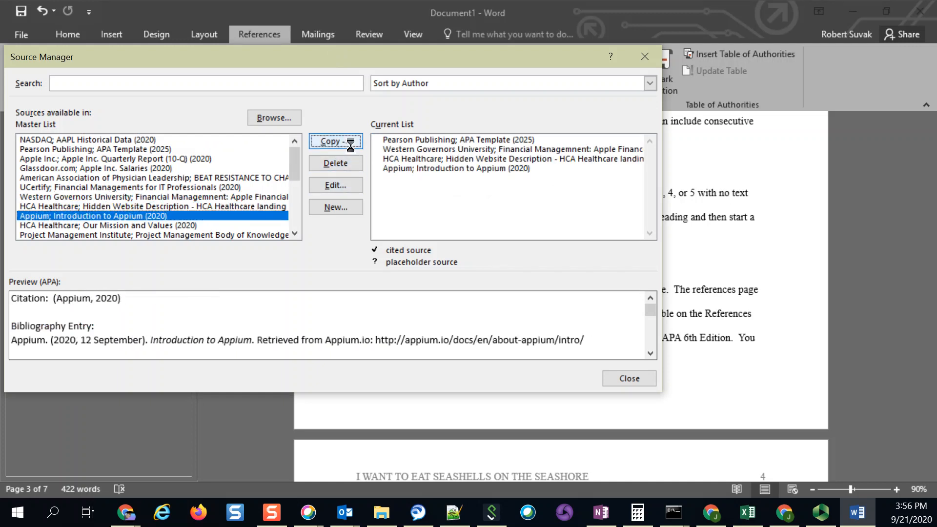
Copy the HCA Healthcare Our Mission and Values and Project Management Institute sources to the current list, and close the Source Manager
{"action": "left_click", "coordinate": [176, 226]}
{"action": "left_click", "coordinate": [348, 145]}
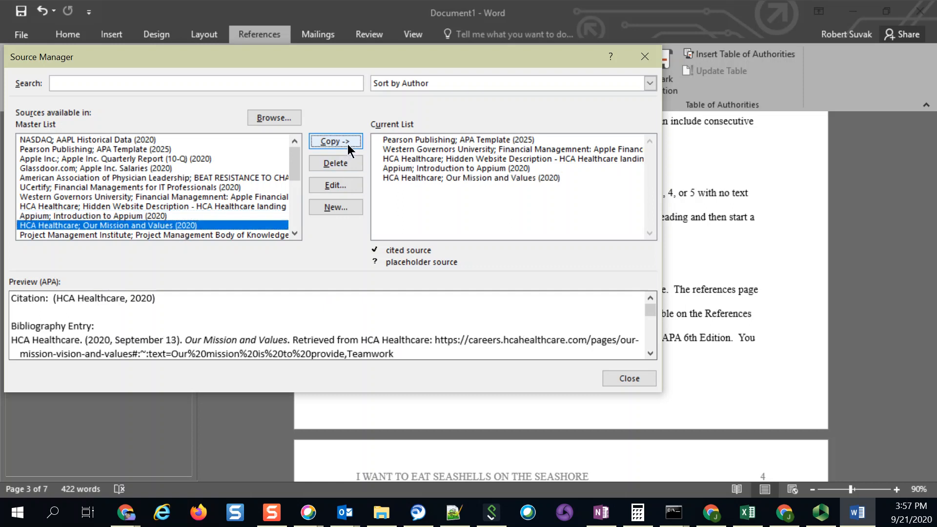
{"action": "left_click", "coordinate": [151, 235]}
{"action": "left_click", "coordinate": [322, 146]}
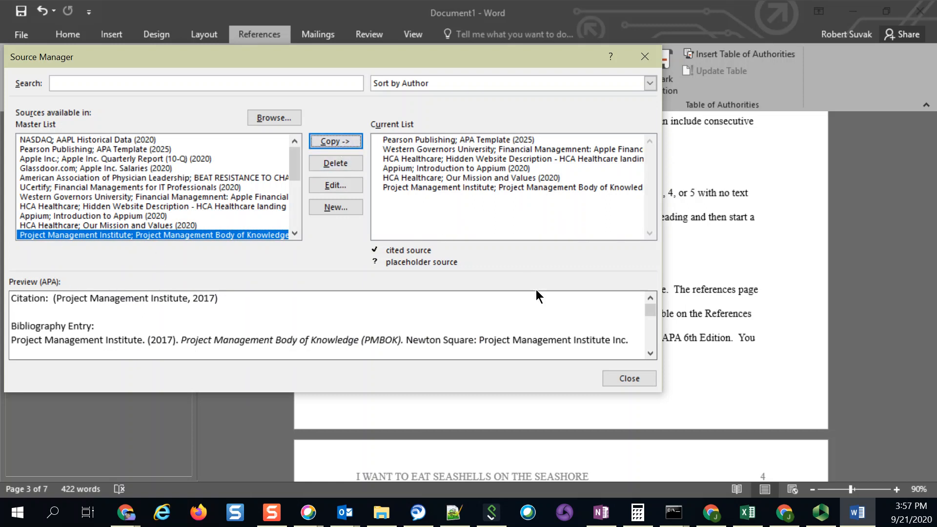
{"action": "left_click", "coordinate": [645, 376]}
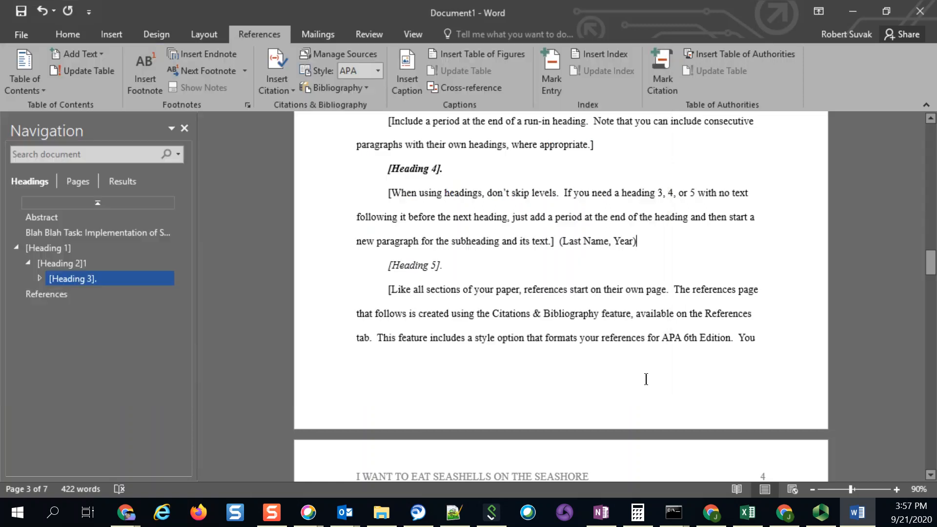
Regenerate the References bibliography on page 5 from the current source list and look over its entries
{"action": "scroll", "coordinate": [646, 379], "scroll_direction": "down", "scroll_amount": 10}
{"action": "scroll", "coordinate": [646, 379], "scroll_direction": "down", "scroll_amount": 5}
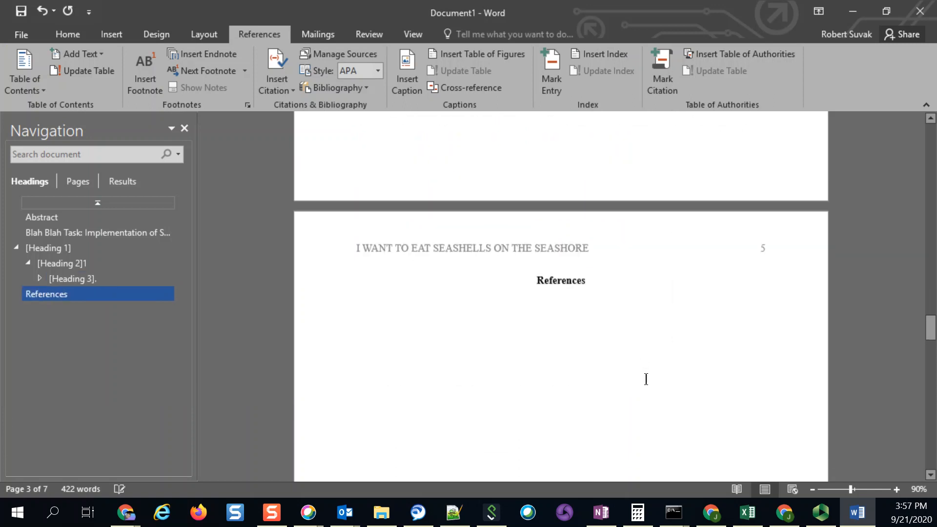
{"action": "left_click", "coordinate": [589, 311]}
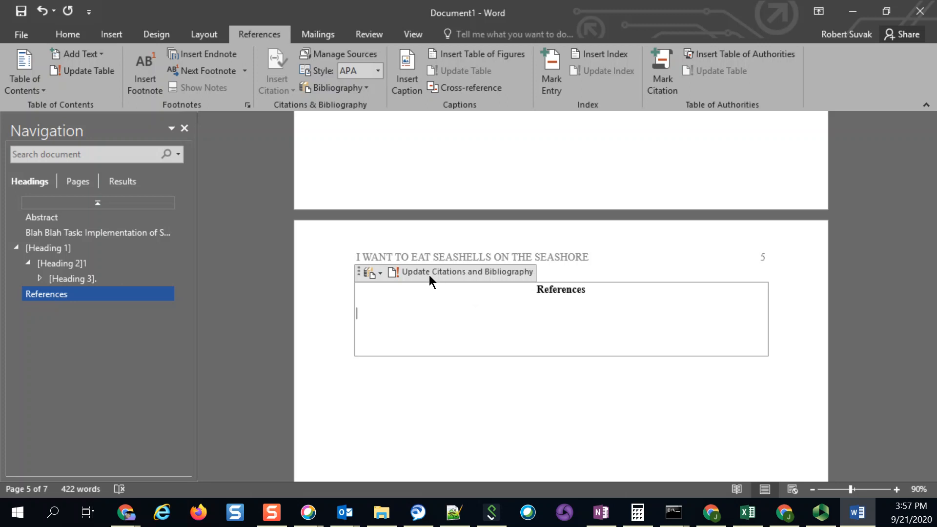
{"action": "left_click", "coordinate": [379, 271]}
{"action": "left_click", "coordinate": [413, 119]}
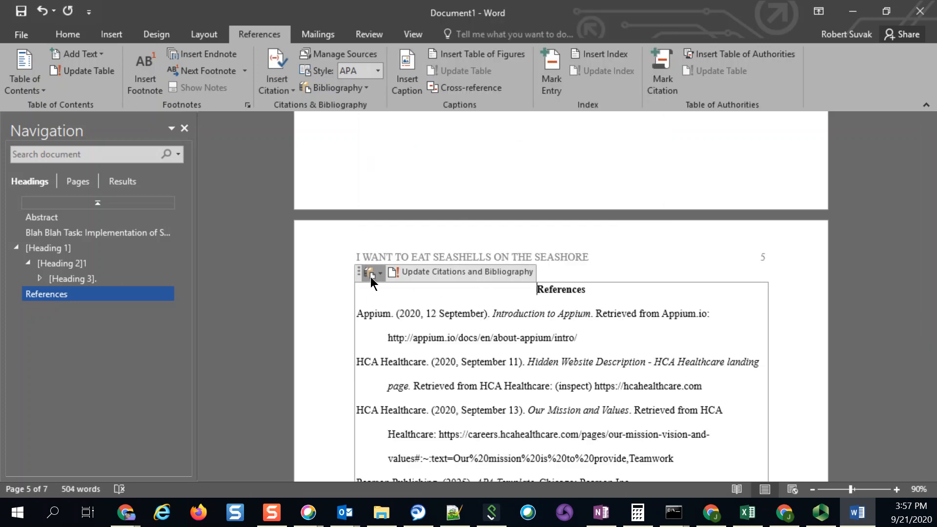
{"action": "scroll", "coordinate": [565, 380], "scroll_direction": "down", "scroll_amount": 5}
{"action": "scroll", "coordinate": [565, 380], "scroll_direction": "up", "scroll_amount": 2}
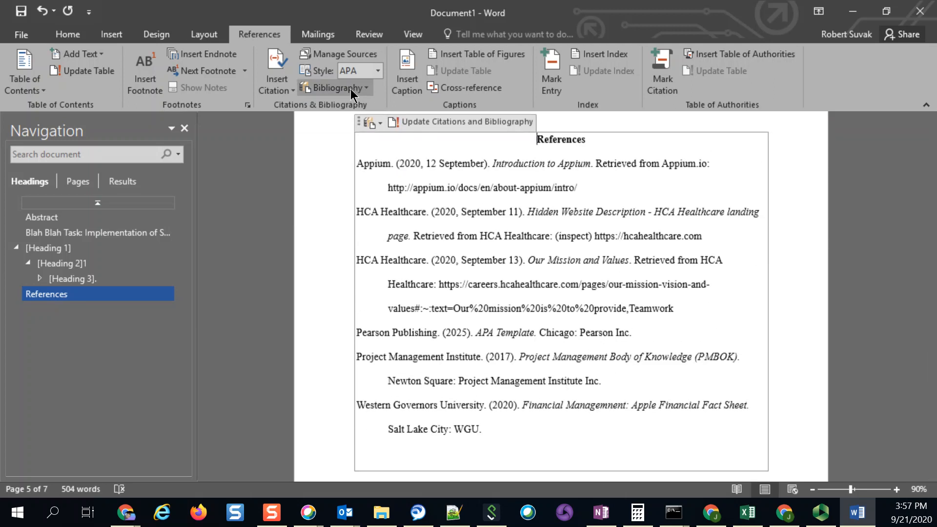
Copy the American Association of Physician Leadership source from the master list to the current list and update the References bibliography
{"action": "left_click", "coordinate": [338, 54]}
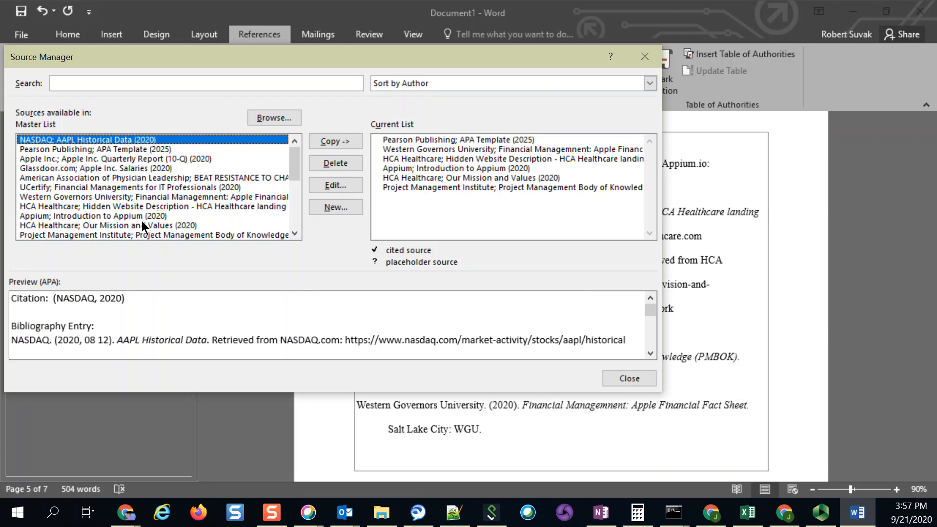
{"action": "left_click", "coordinate": [177, 178]}
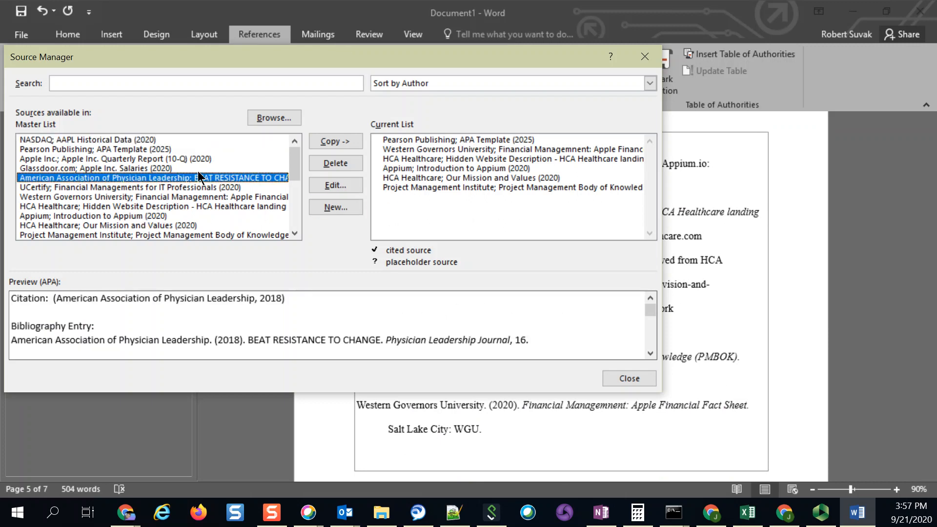
{"action": "left_click", "coordinate": [350, 147]}
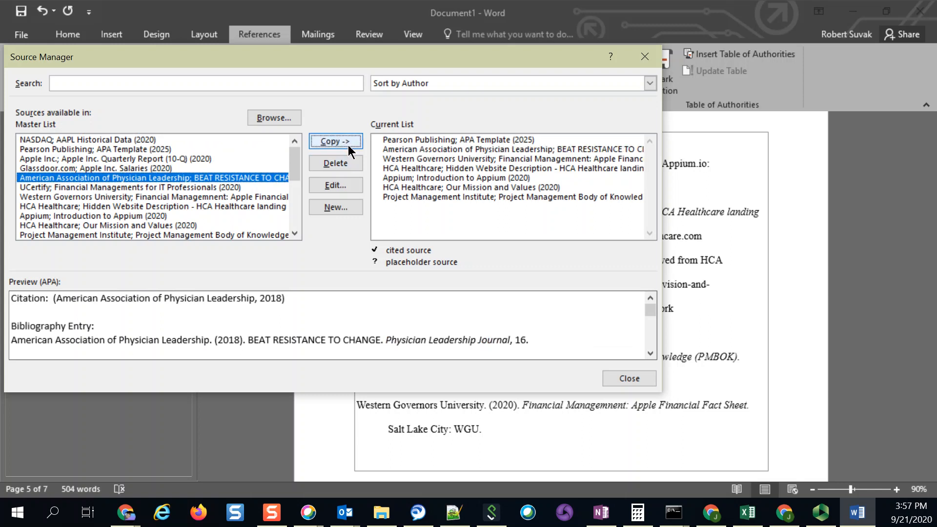
{"action": "left_click", "coordinate": [625, 379]}
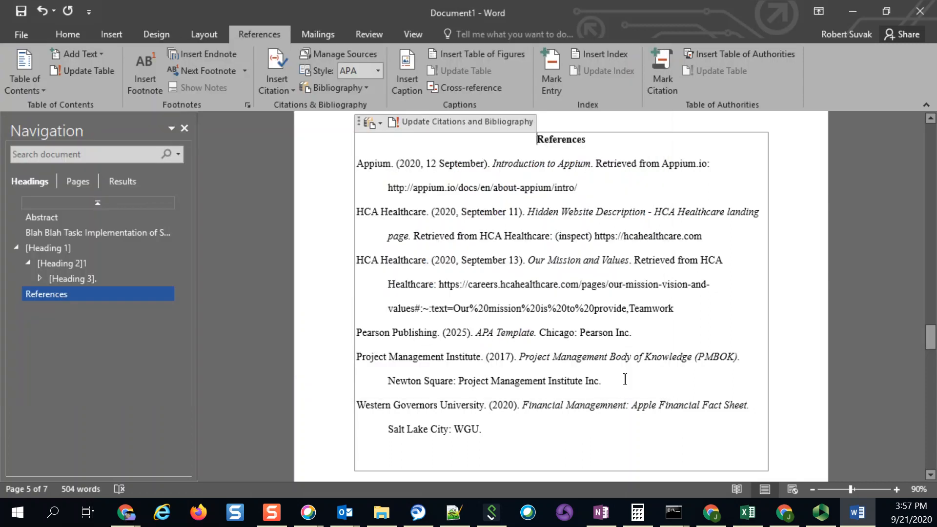
{"action": "left_click", "coordinate": [450, 128]}
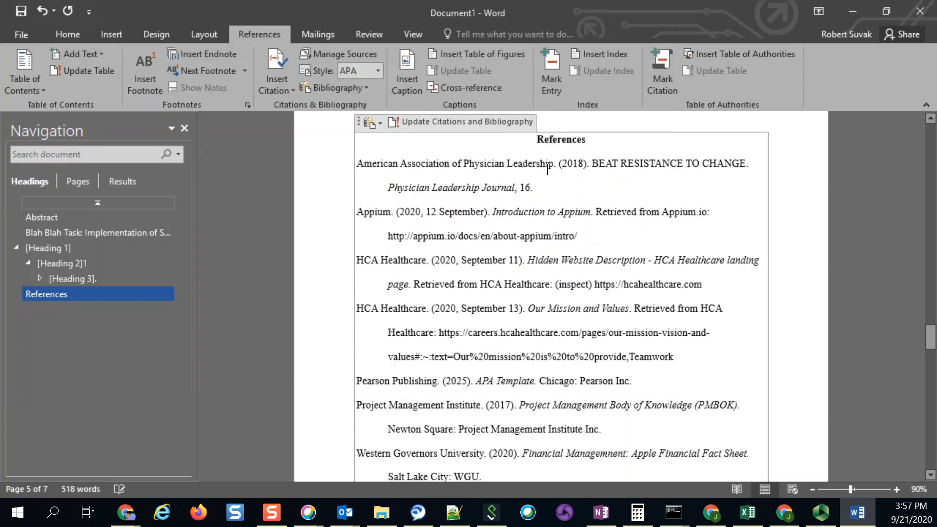
Replace the placeholder introduction paragraph under the page 3 title with "Oadfohfhfsiofhaioh"
{"action": "scroll", "coordinate": [588, 320], "scroll_direction": "down", "scroll_amount": 3}
{"action": "scroll", "coordinate": [588, 322], "scroll_direction": "up", "scroll_amount": 4}
{"action": "scroll", "coordinate": [588, 322], "scroll_direction": "down", "scroll_amount": 3}
{"action": "scroll", "coordinate": [588, 323], "scroll_direction": "up", "scroll_amount": 4}
{"action": "scroll", "coordinate": [588, 322], "scroll_direction": "down", "scroll_amount": 3}
{"action": "scroll", "coordinate": [588, 322], "scroll_direction": "up", "scroll_amount": 5}
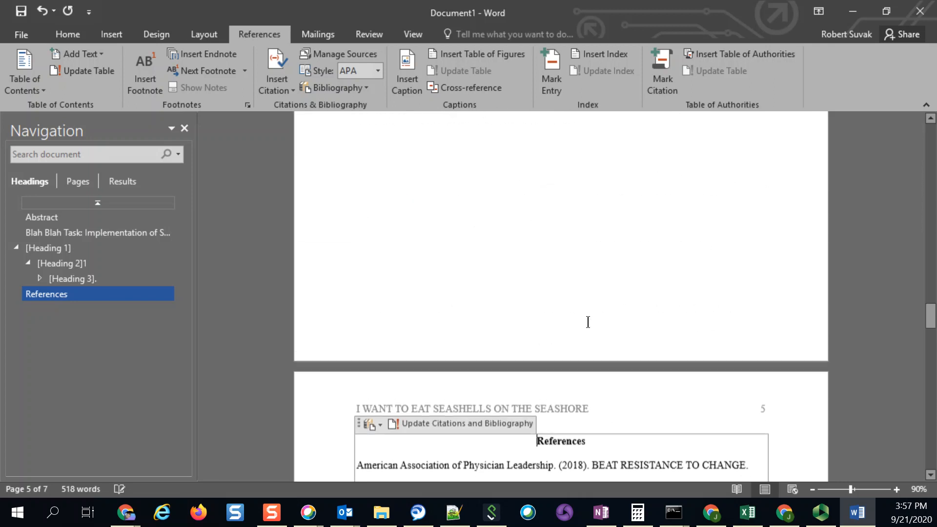
{"action": "scroll", "coordinate": [588, 322], "scroll_direction": "up", "scroll_amount": 10}
{"action": "scroll", "coordinate": [588, 322], "scroll_direction": "up", "scroll_amount": 1}
{"action": "scroll", "coordinate": [635, 192], "scroll_direction": "up", "scroll_amount": 5}
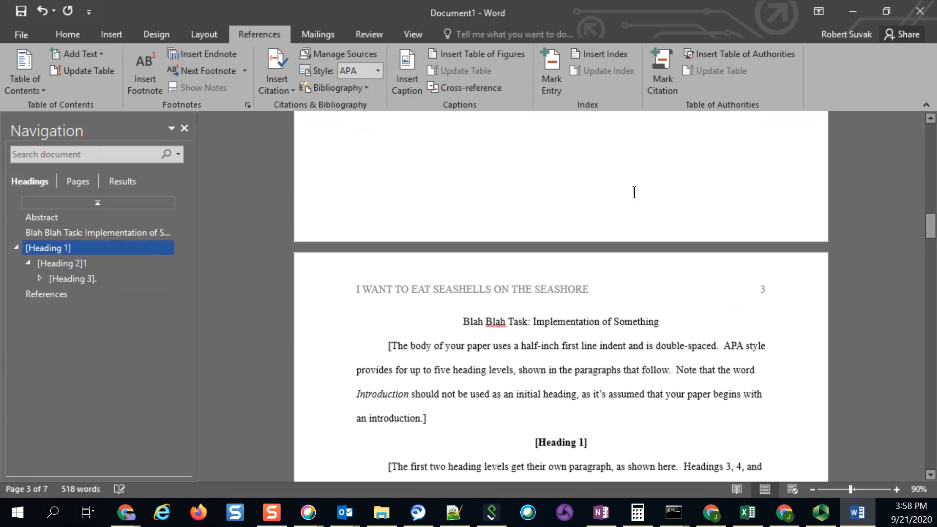
{"action": "triple_click", "coordinate": [448, 424]}
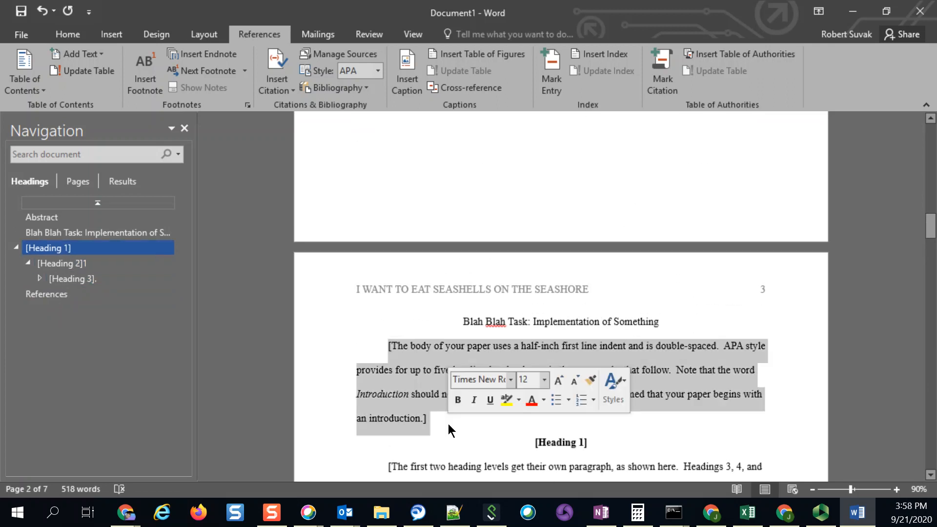
{"action": "type", "text": "oadfohfhfsiofhaioh"}
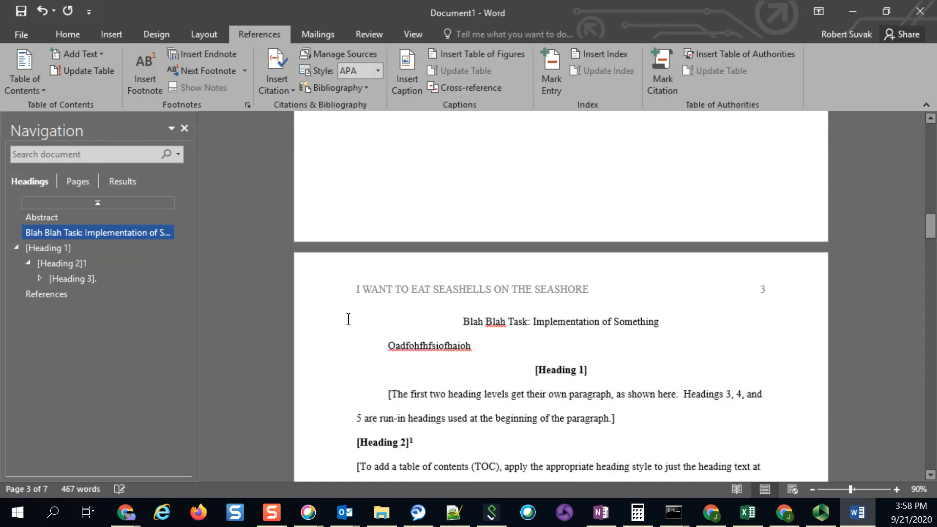
Insert the (American Association of Physician Leadership, 2018) citation after "Oadfohfhfsiofhaioh" in the introduction paragraph
{"action": "left_click", "coordinate": [294, 65]}
{"action": "left_click", "coordinate": [326, 117]}
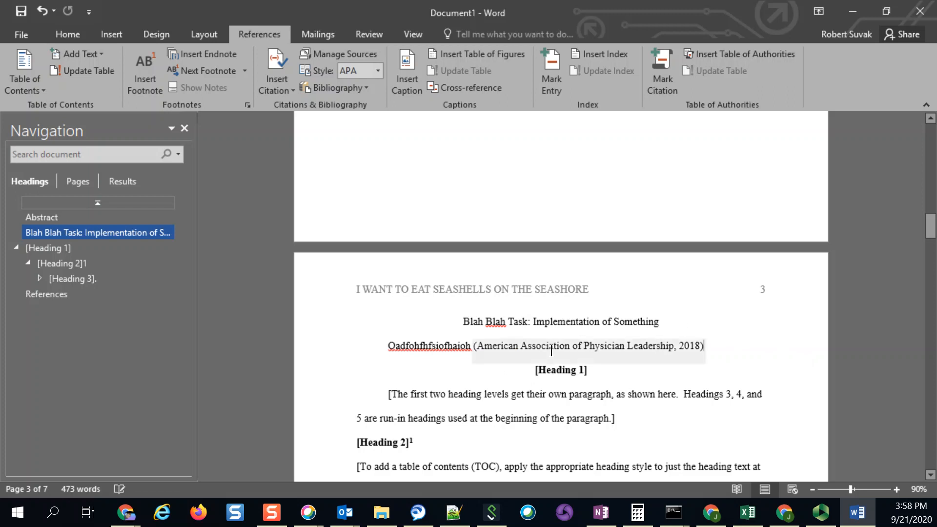
{"action": "left_click", "coordinate": [477, 349]}
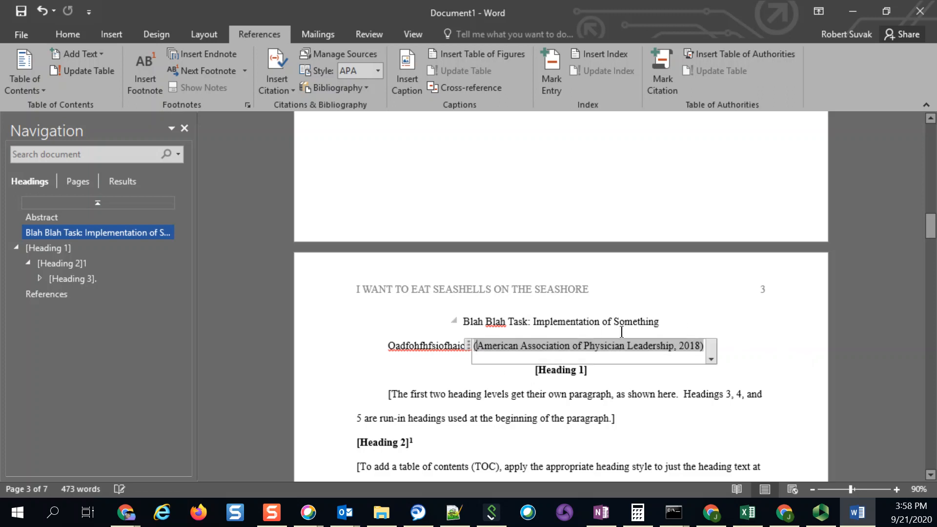
{"action": "left_click", "coordinate": [660, 386]}
Add "jsdfjksdfugsfgusgf" after the introduction's citation and cite the American Association of Physician Leadership source again
{"action": "left_click", "coordinate": [776, 345]}
{"action": "type", "text": "jsdfjksdfugsfgusgf"}
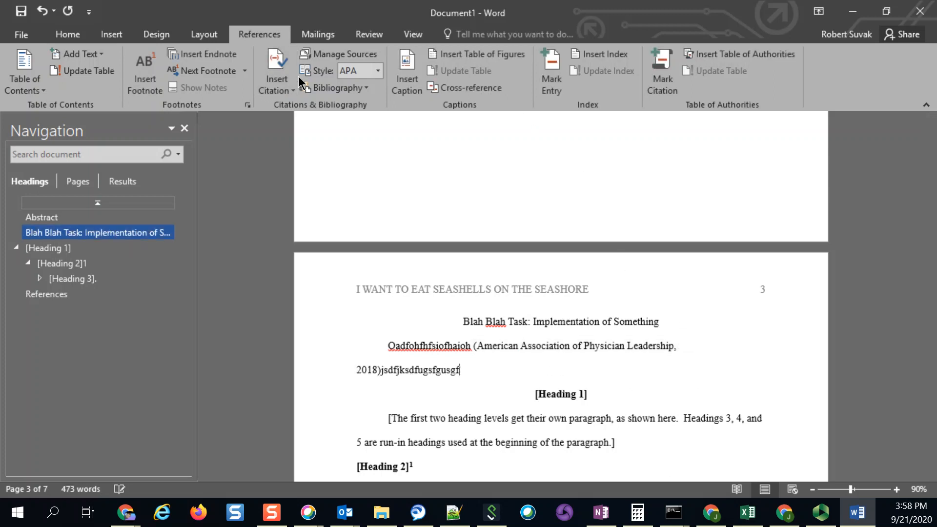
{"action": "left_click", "coordinate": [279, 80]}
{"action": "left_click", "coordinate": [317, 103]}
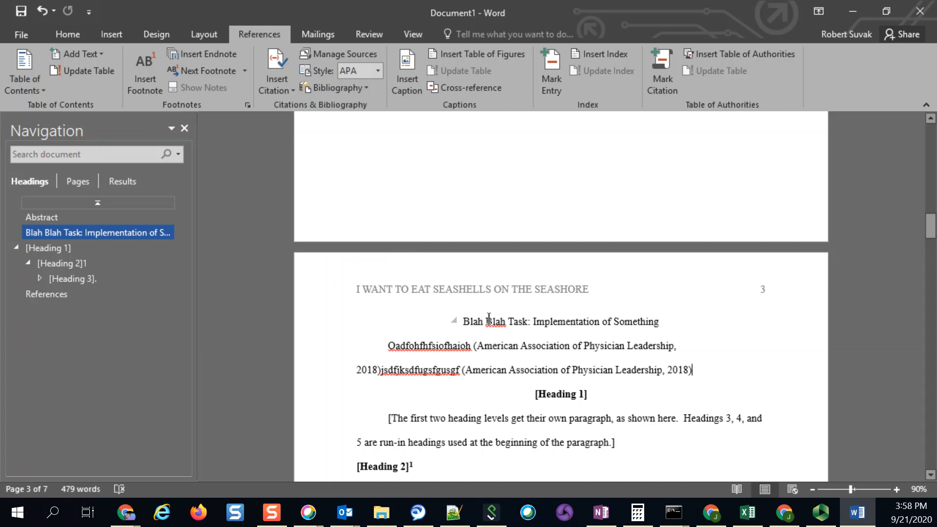
Look through the document from the cited introduction on page 3 to the References page and back
{"action": "scroll", "coordinate": [475, 330], "scroll_direction": "down", "scroll_amount": 10}
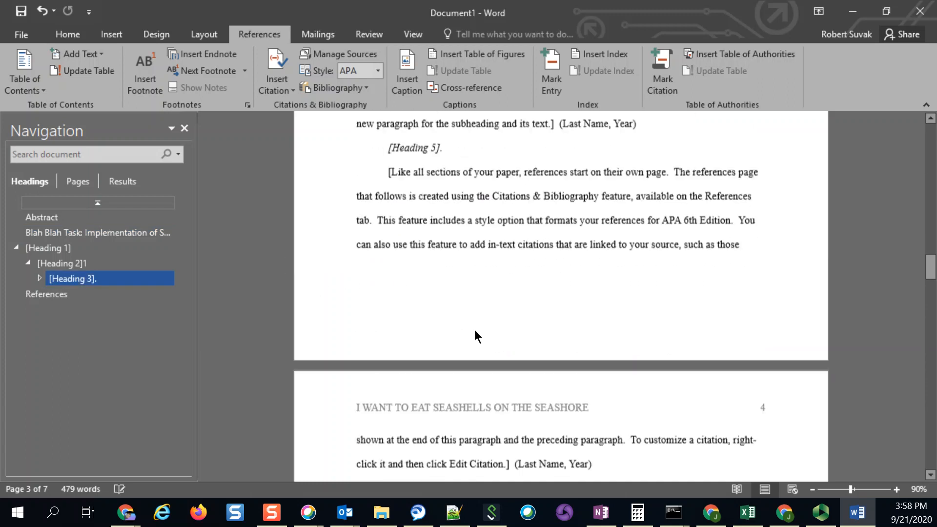
{"action": "scroll", "coordinate": [474, 330], "scroll_direction": "down", "scroll_amount": 15}
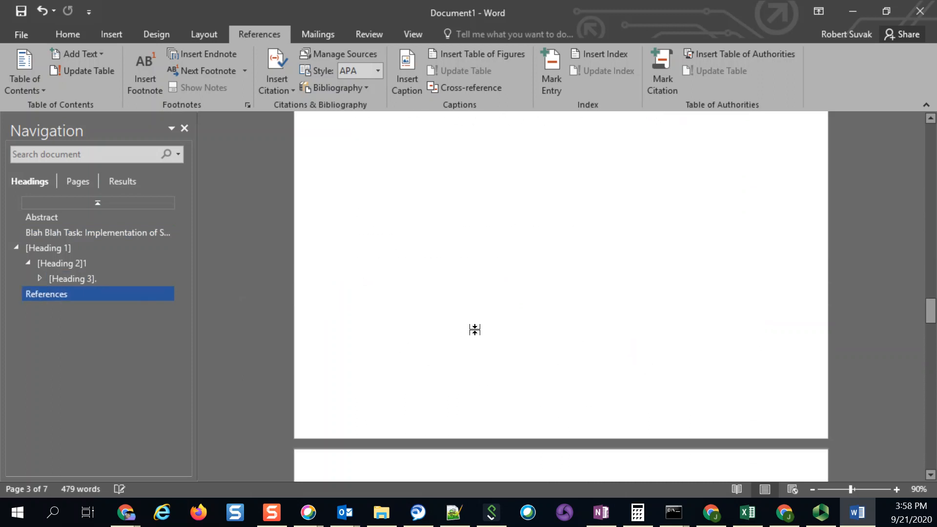
{"action": "scroll", "coordinate": [474, 330], "scroll_direction": "down", "scroll_amount": 5}
{"action": "scroll", "coordinate": [475, 330], "scroll_direction": "up", "scroll_amount": 10}
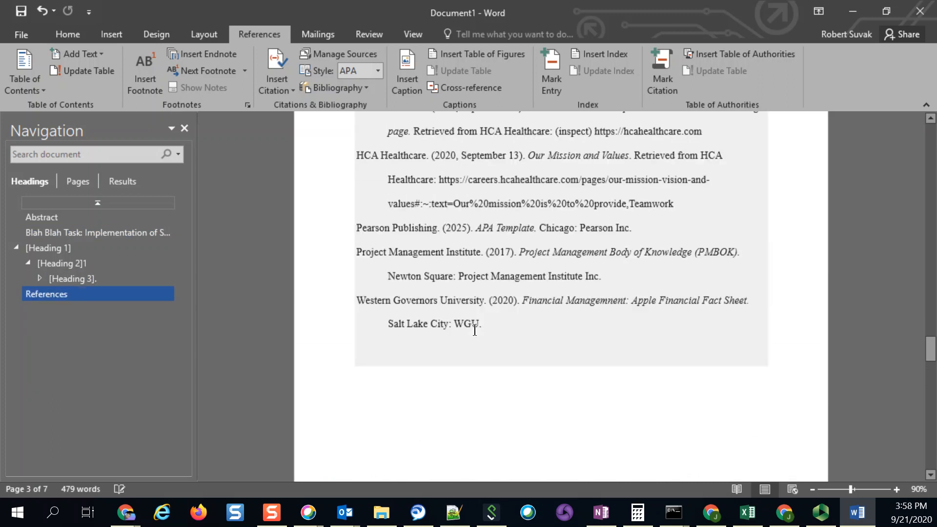
{"action": "scroll", "coordinate": [475, 330], "scroll_direction": "up", "scroll_amount": 20}
{"action": "scroll", "coordinate": [475, 330], "scroll_direction": "down", "scroll_amount": 4}
{"action": "scroll", "coordinate": [474, 330], "scroll_direction": "down", "scroll_amount": 10}
{"action": "scroll", "coordinate": [475, 330], "scroll_direction": "up", "scroll_amount": 3}
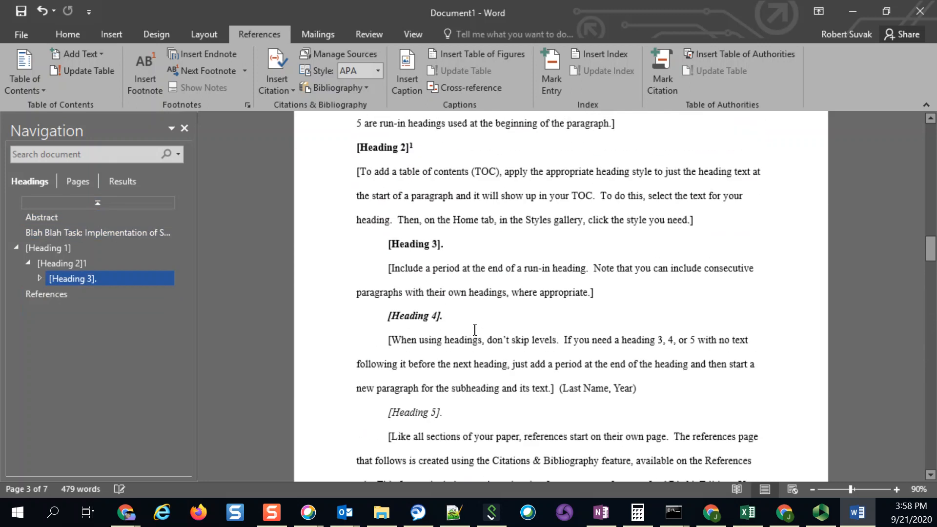
{"action": "scroll", "coordinate": [518, 242], "scroll_direction": "up", "scroll_amount": 3}
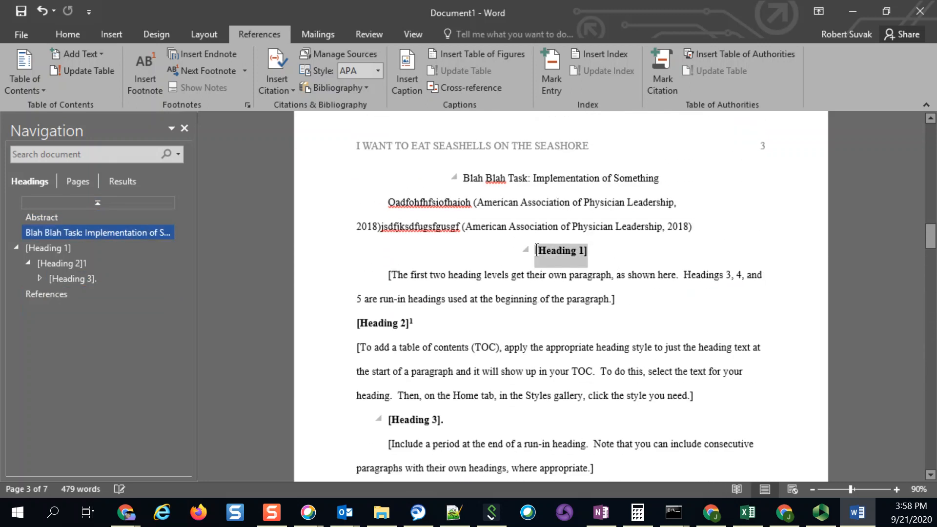
Turn on the display of comments in the document and close the Navigation pane
{"action": "left_click", "coordinate": [530, 251]}
{"action": "left_click", "coordinate": [373, 35]}
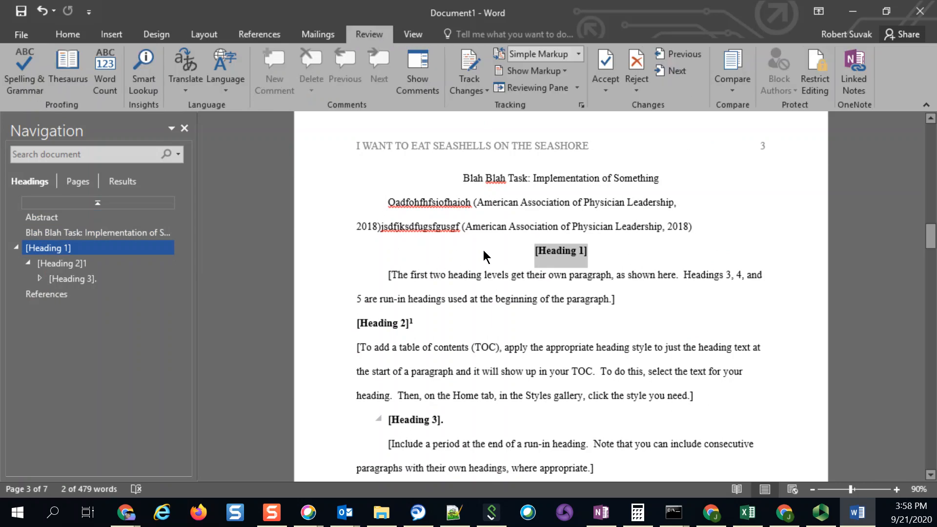
{"action": "left_click", "coordinate": [280, 35]}
{"action": "left_click", "coordinate": [342, 34]}
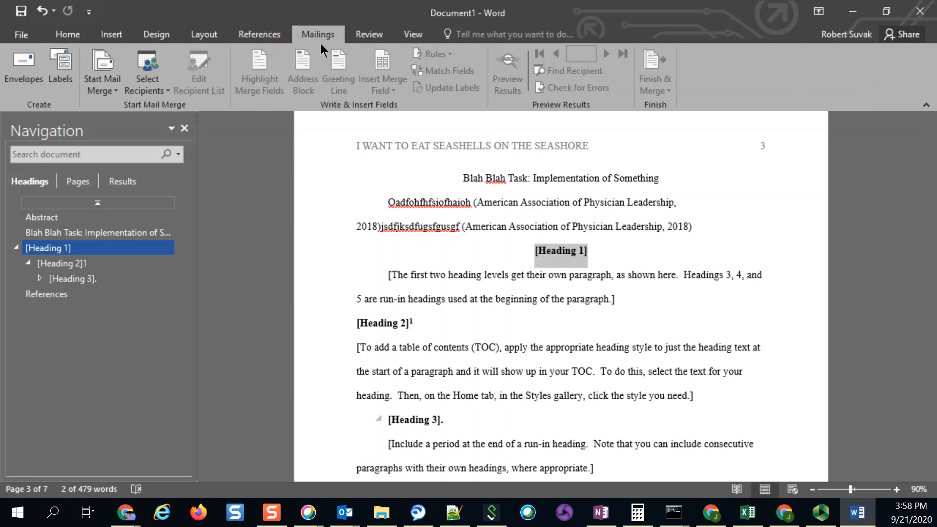
{"action": "left_click", "coordinate": [368, 34]}
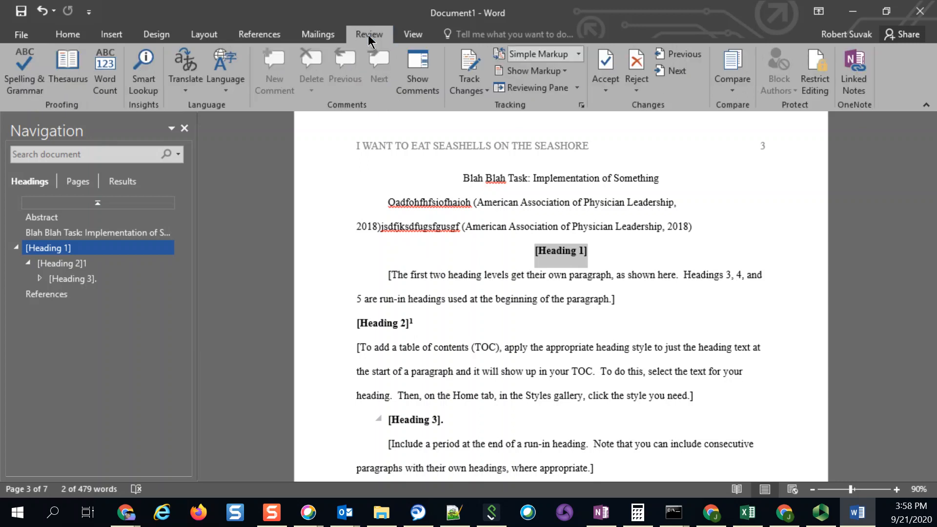
{"action": "left_click", "coordinate": [417, 74]}
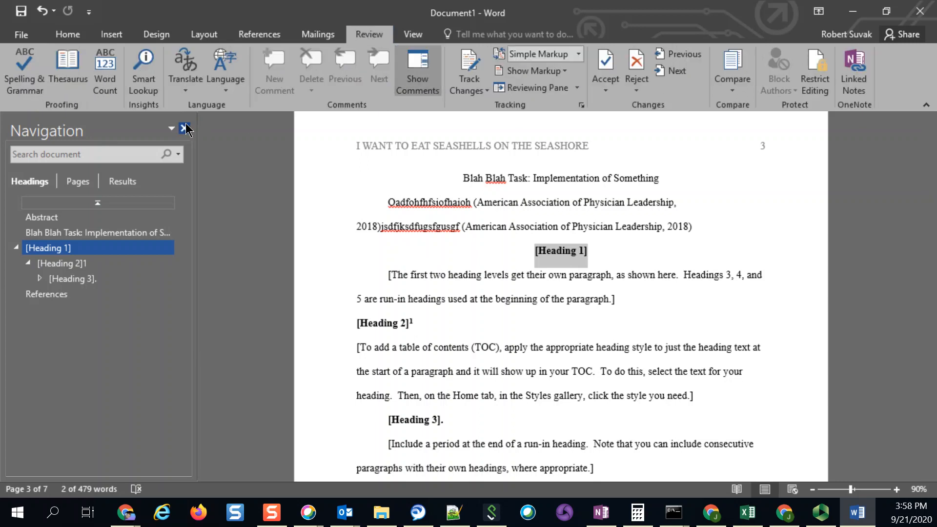
{"action": "left_click", "coordinate": [186, 129]}
Select the placeholder paragraph under Heading 1 and switch the signed-in Office account to a different one
{"action": "left_click", "coordinate": [376, 202]}
{"action": "triple_click", "coordinate": [475, 296]}
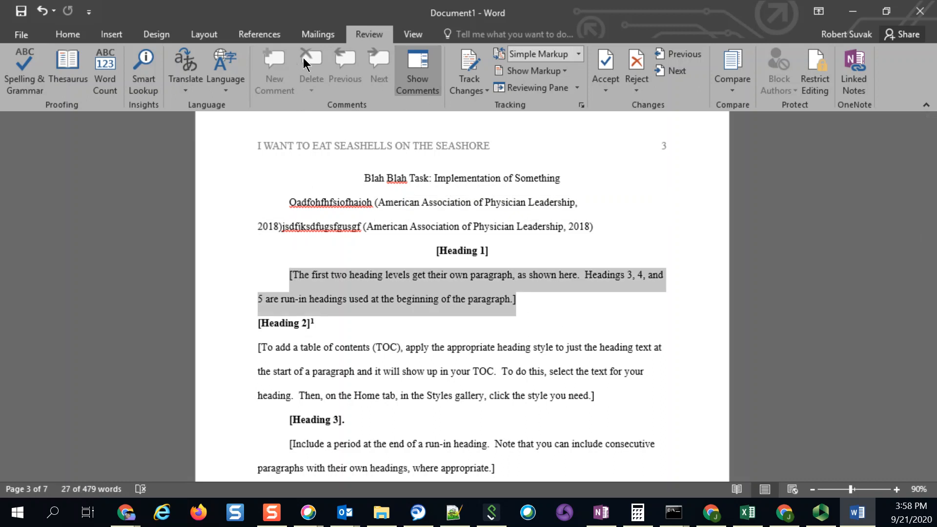
{"action": "left_click", "coordinate": [847, 35]}
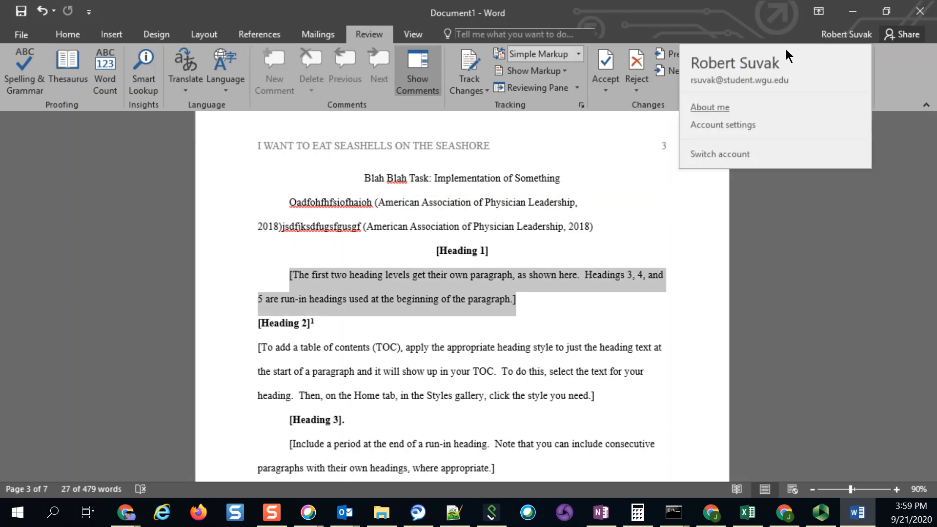
{"action": "left_click", "coordinate": [303, 230]}
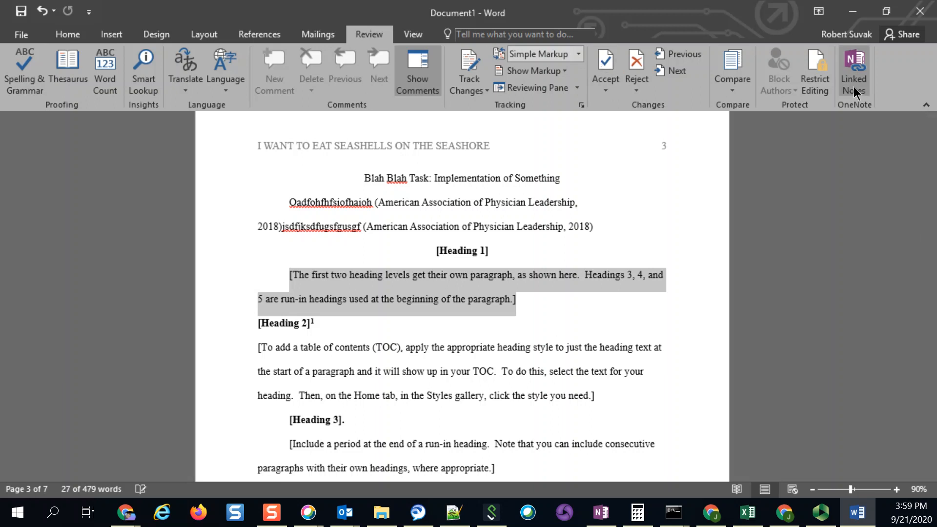
{"action": "left_click", "coordinate": [830, 40]}
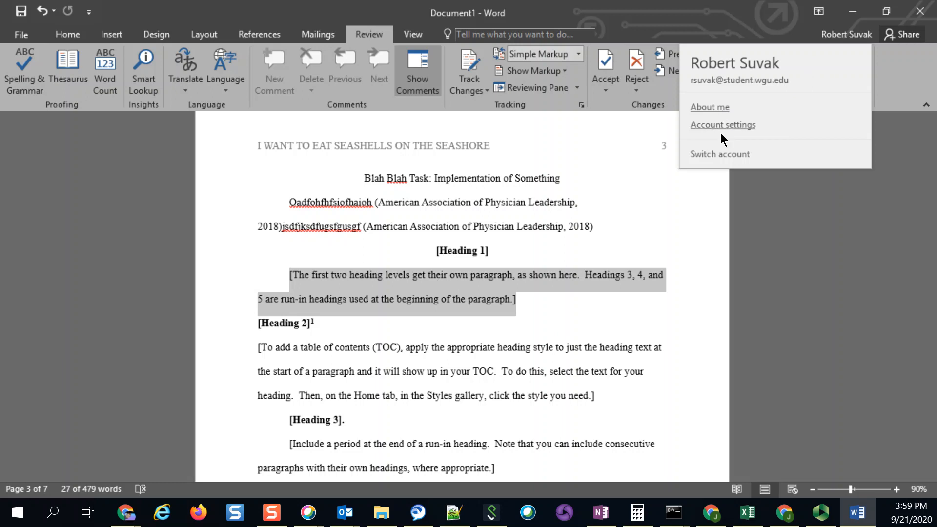
{"action": "left_click", "coordinate": [730, 154]}
{"action": "left_click", "coordinate": [527, 268]}
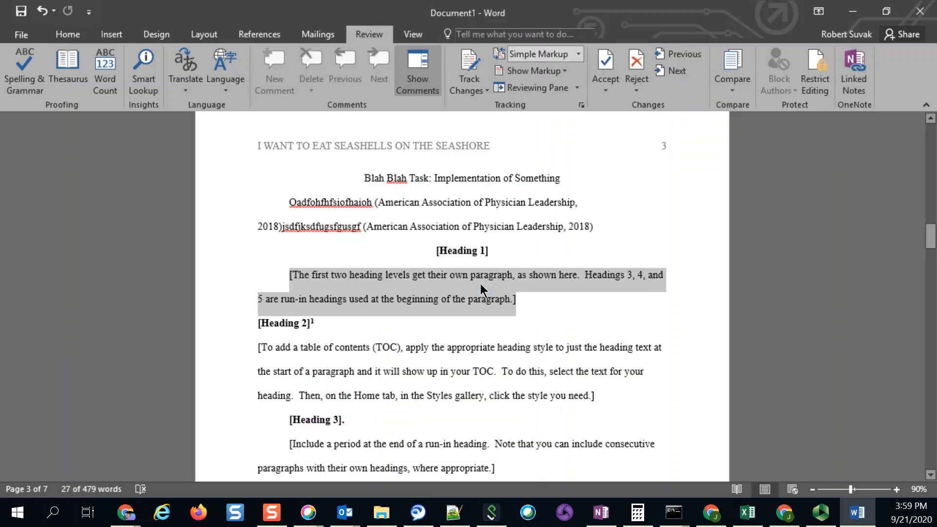
Add a comment to the page 3 title that repeats "John ate Pizza at a Pizza Parlor" on ten lines
{"action": "left_click", "coordinate": [409, 178]}
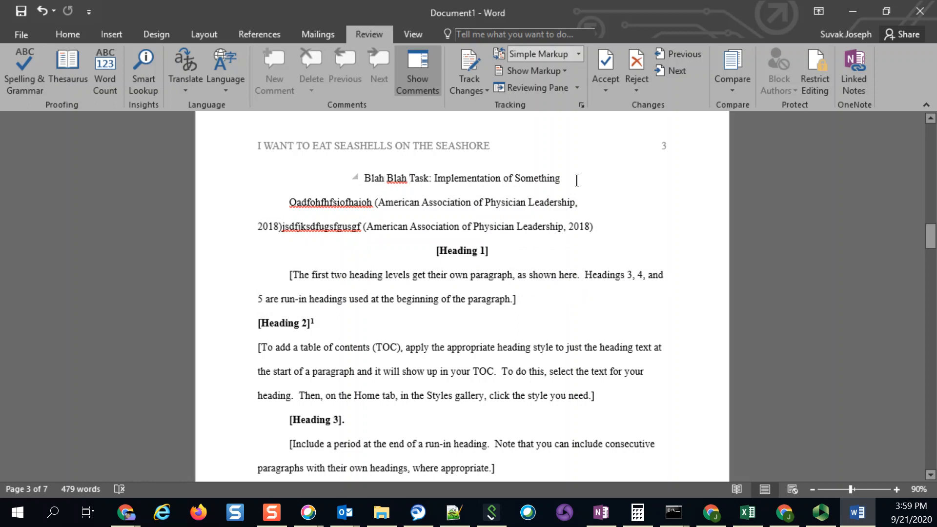
{"action": "triple_click", "coordinate": [577, 181]}
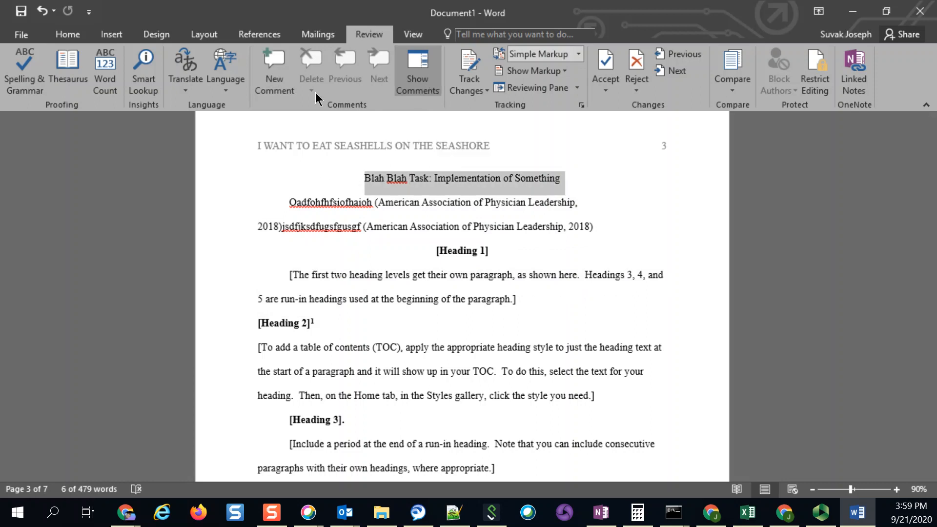
{"action": "left_click", "coordinate": [275, 74]}
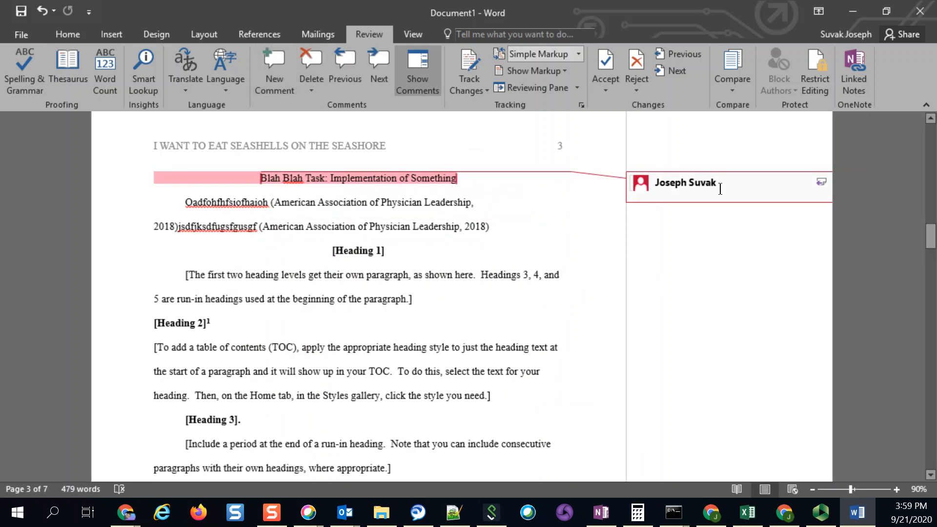
{"action": "type", "text": "John ate Pizza at a Pizza Parlor"}
{"action": "key", "text": "ctrl+v"}
{"action": "key", "text": "ctrl+v"}
{"action": "key", "text": "ctrl+v"}
{"action": "key", "text": "ctrl+v"}
{"action": "key", "text": "ctrl+v"}
{"action": "key", "text": "ctrl+v"}
{"action": "key", "text": "ctrl+v"}
{"action": "key", "text": "ctrl+v"}
{"action": "key", "text": "ctrl+v"}
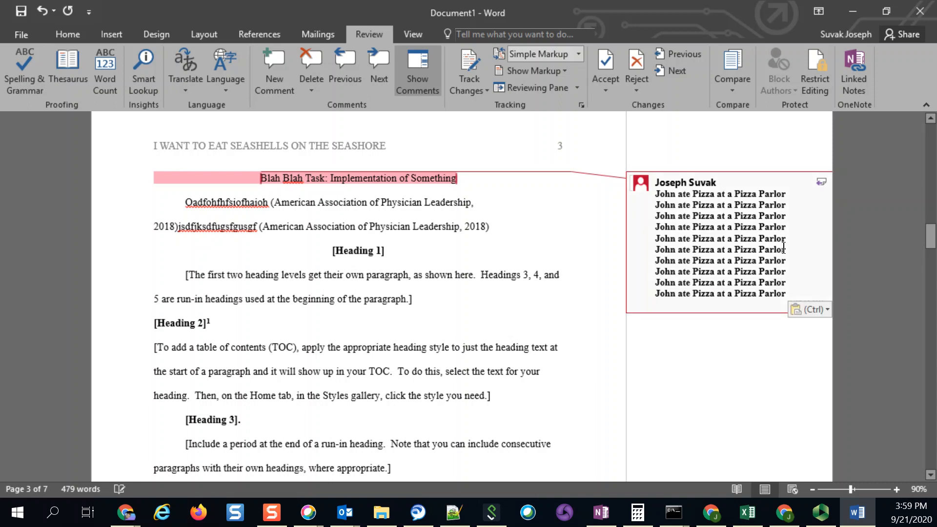
{"action": "left_click", "coordinate": [799, 309]}
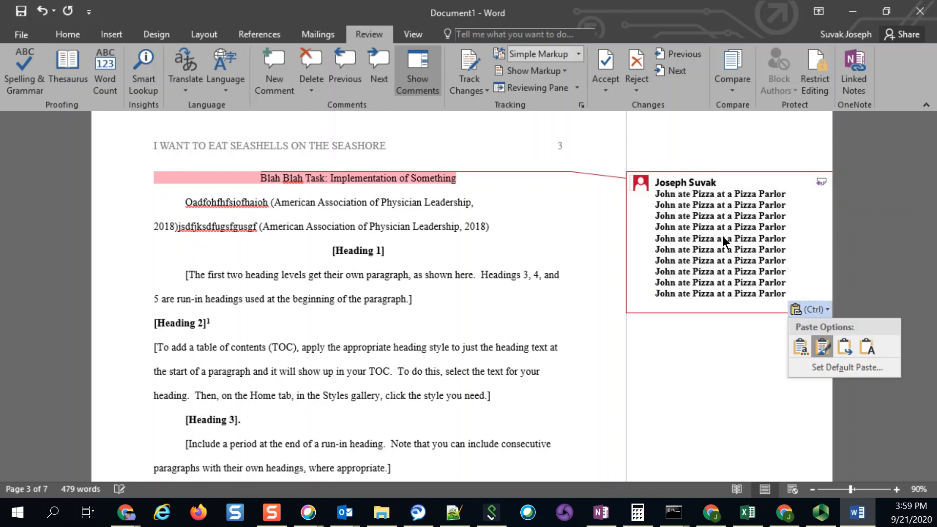
{"action": "left_click", "coordinate": [703, 249]}
Select the placeholder paragraph under Heading 2 and turn off the full display of comments beside the text
{"action": "left_click", "coordinate": [269, 241]}
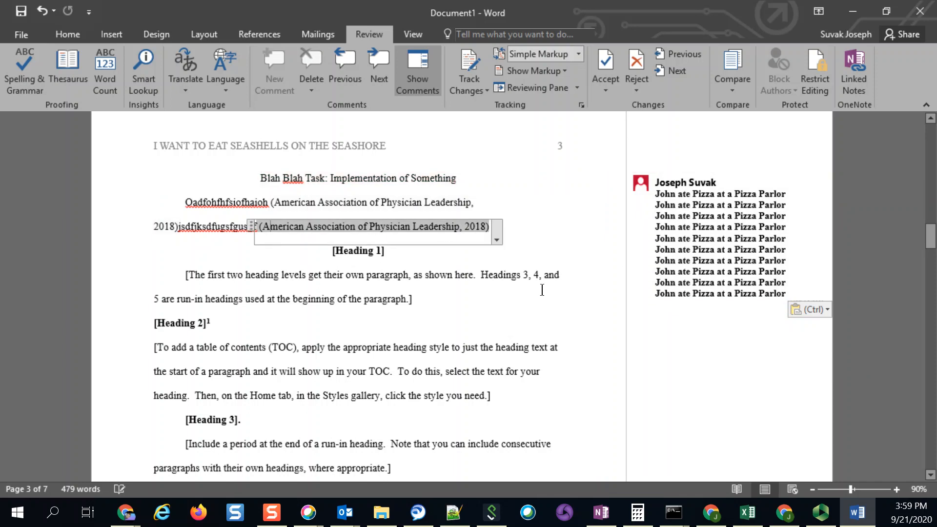
{"action": "triple_click", "coordinate": [443, 346]}
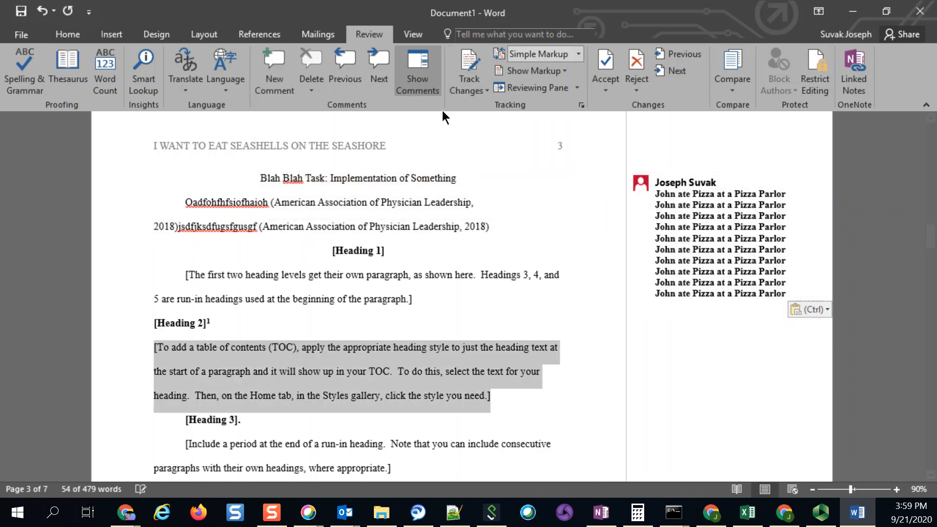
{"action": "left_click", "coordinate": [423, 82]}
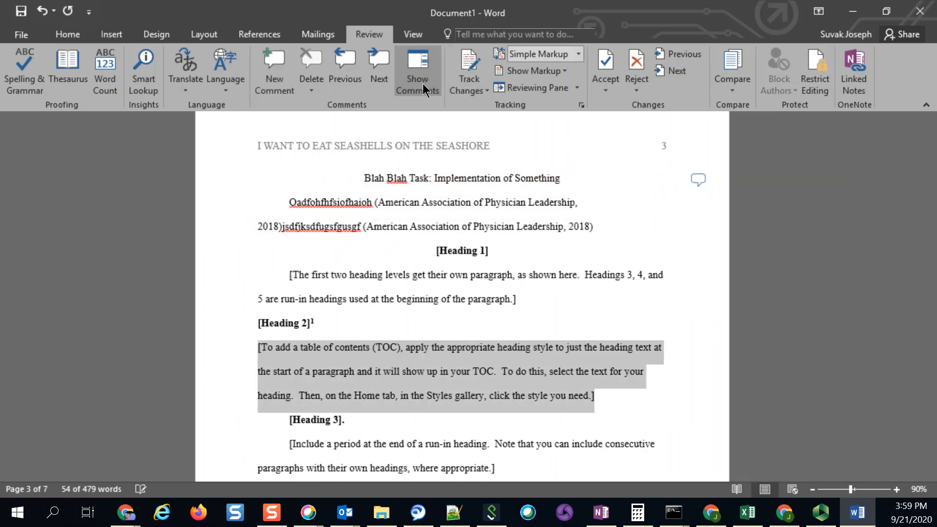
Open the comment attached to the page 3 title for reading, and close it again
{"action": "left_click", "coordinate": [698, 179]}
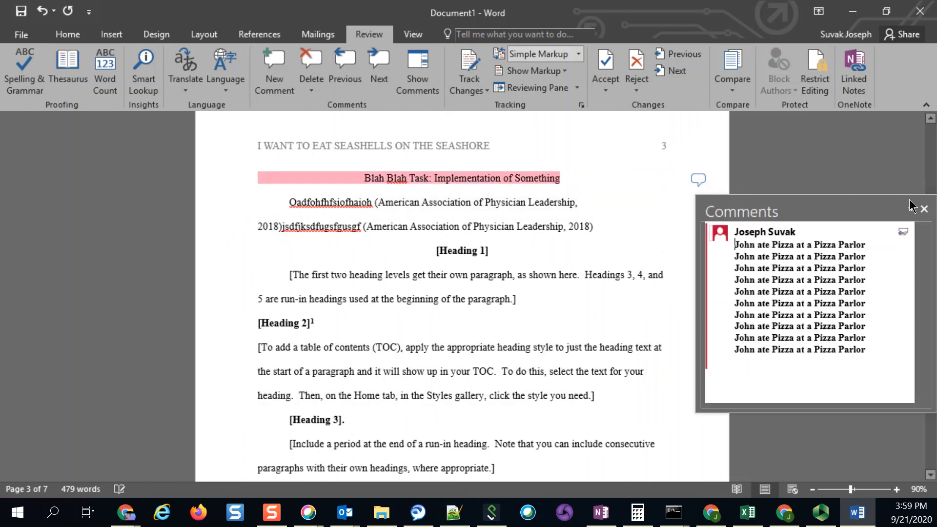
{"action": "left_click", "coordinate": [924, 210]}
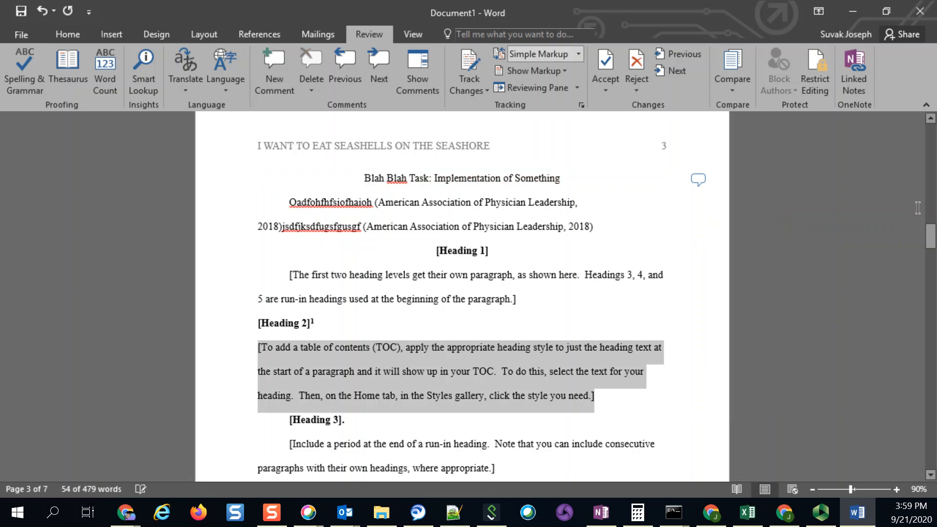
{"action": "scroll", "coordinate": [566, 254], "scroll_direction": "down", "scroll_amount": 10}
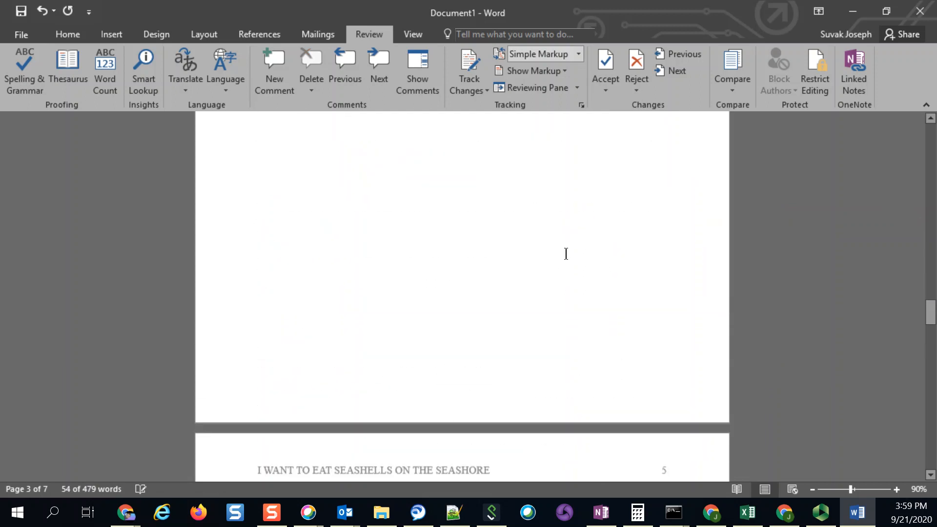
{"action": "scroll", "coordinate": [567, 253], "scroll_direction": "up", "scroll_amount": 9}
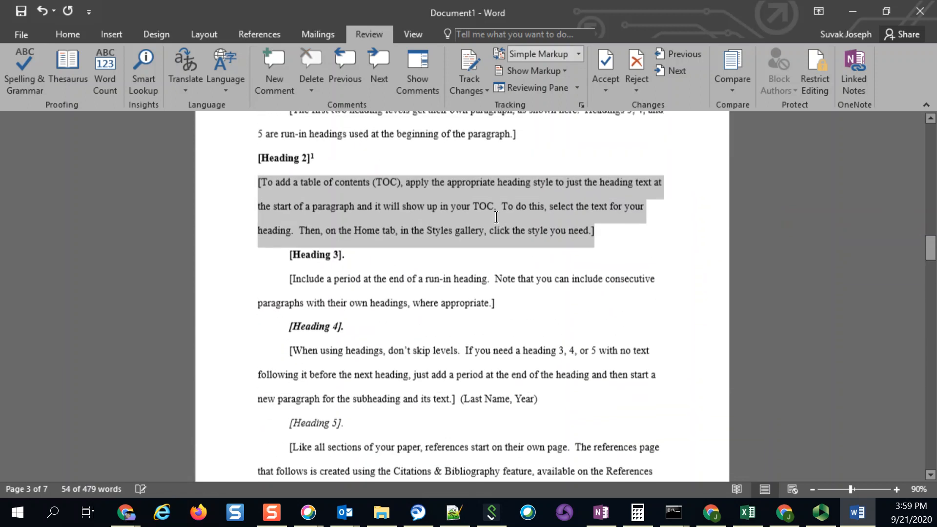
{"action": "scroll", "coordinate": [496, 218], "scroll_direction": "up", "scroll_amount": 2}
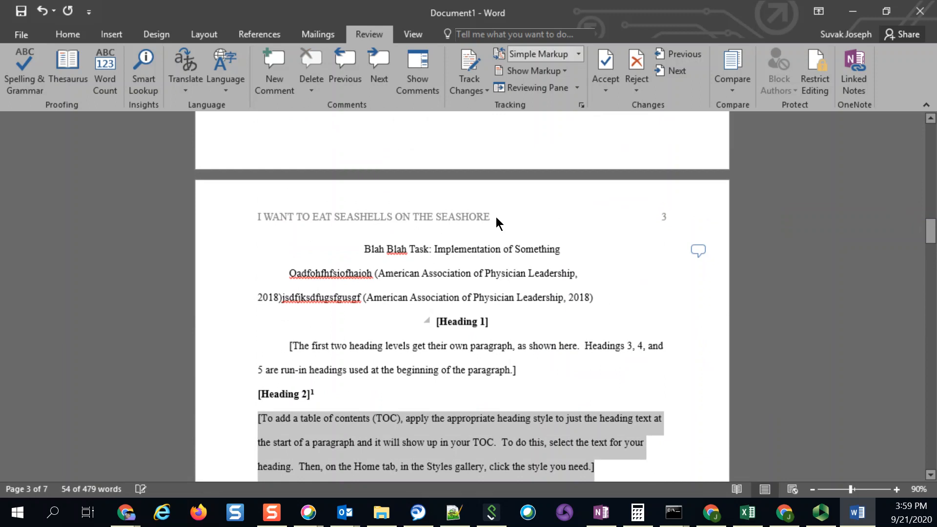
Select the Heading 1 placeholder and switch the full display of comments on and back off
{"action": "triple_click", "coordinate": [458, 373]}
{"action": "triple_click", "coordinate": [452, 320]}
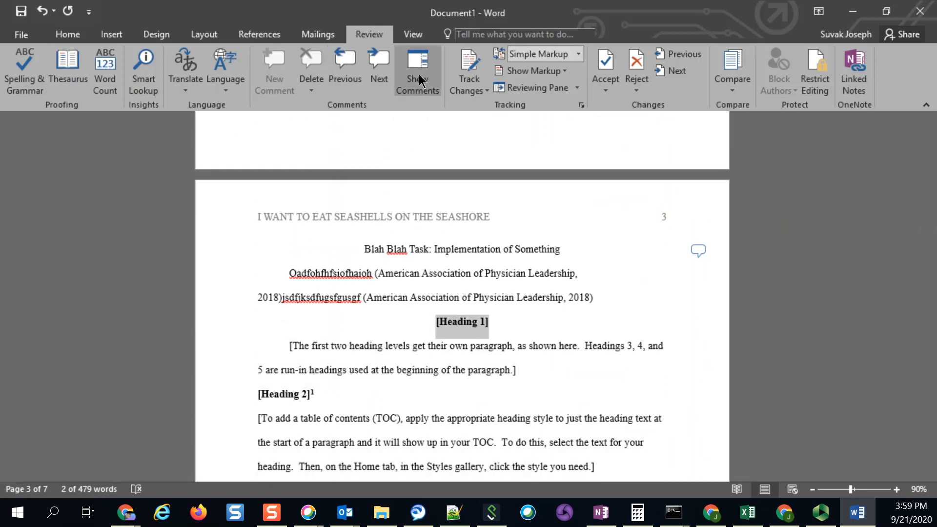
{"action": "left_click", "coordinate": [419, 74]}
{"action": "left_click", "coordinate": [419, 74]}
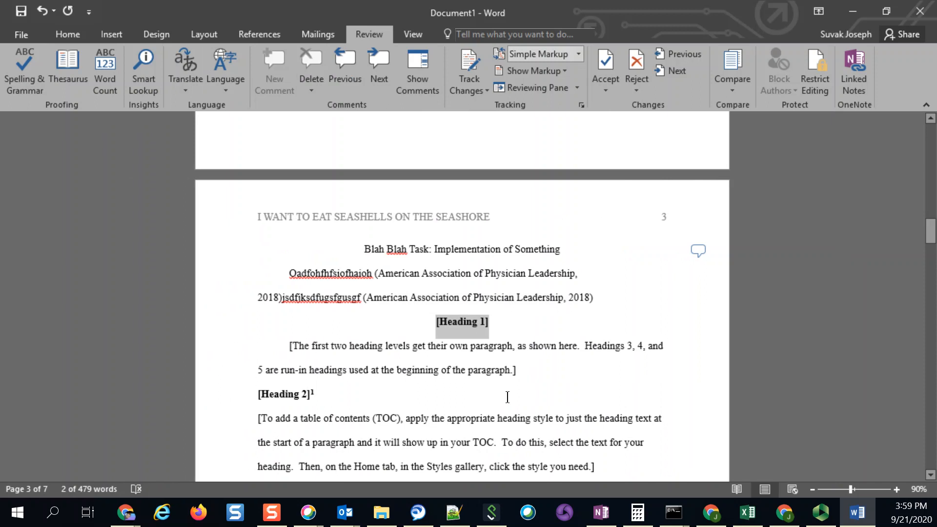
{"action": "scroll", "coordinate": [366, 347], "scroll_direction": "down", "scroll_amount": 4}
{"action": "scroll", "coordinate": [366, 347], "scroll_direction": "down", "scroll_amount": 5}
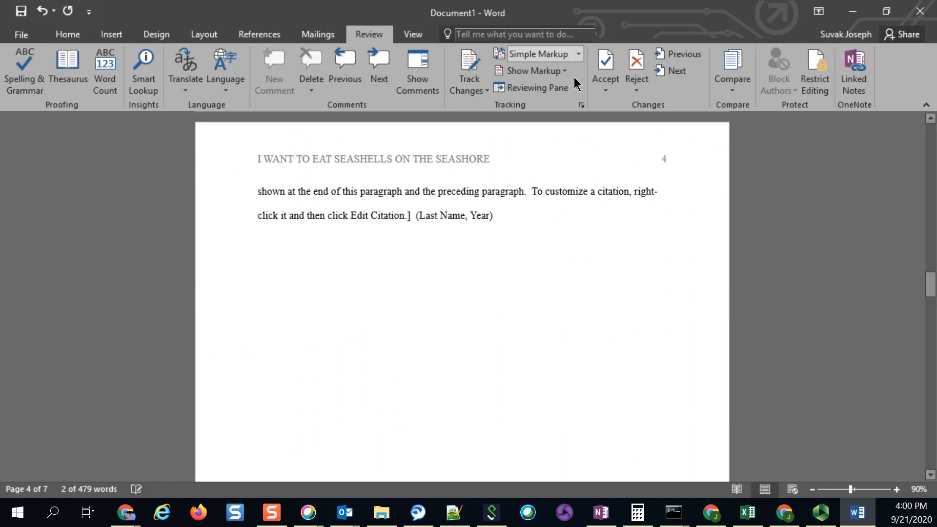
{"action": "scroll", "coordinate": [634, 324], "scroll_direction": "up", "scroll_amount": 9}
{"action": "scroll", "coordinate": [635, 324], "scroll_direction": "down", "scroll_amount": 1}
{"action": "left_click", "coordinate": [430, 422]}
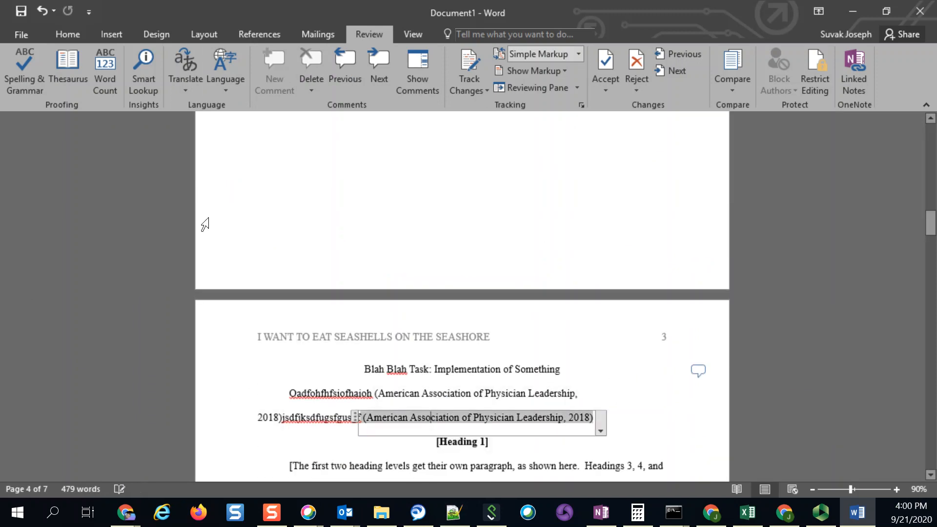
{"action": "scroll", "coordinate": [254, 215], "scroll_direction": "up", "scroll_amount": 9}
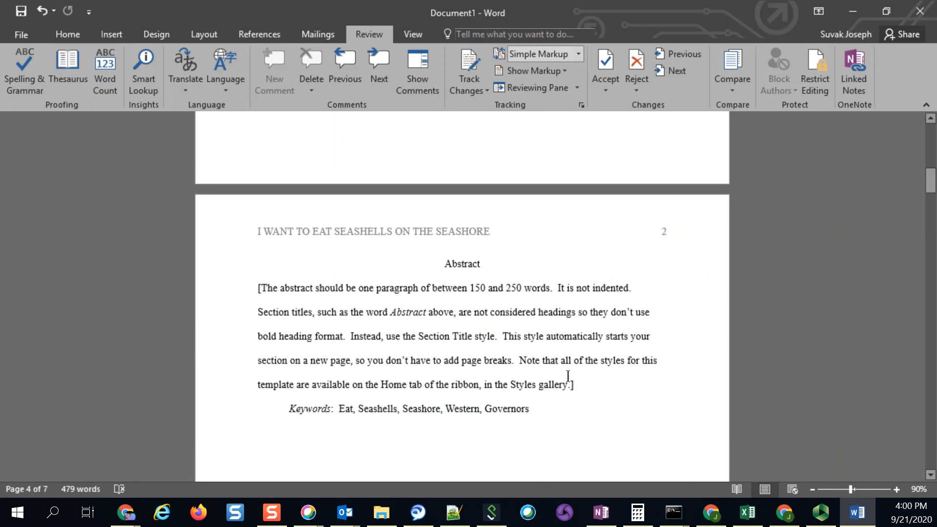
{"action": "scroll", "coordinate": [432, 273], "scroll_direction": "up", "scroll_amount": 9}
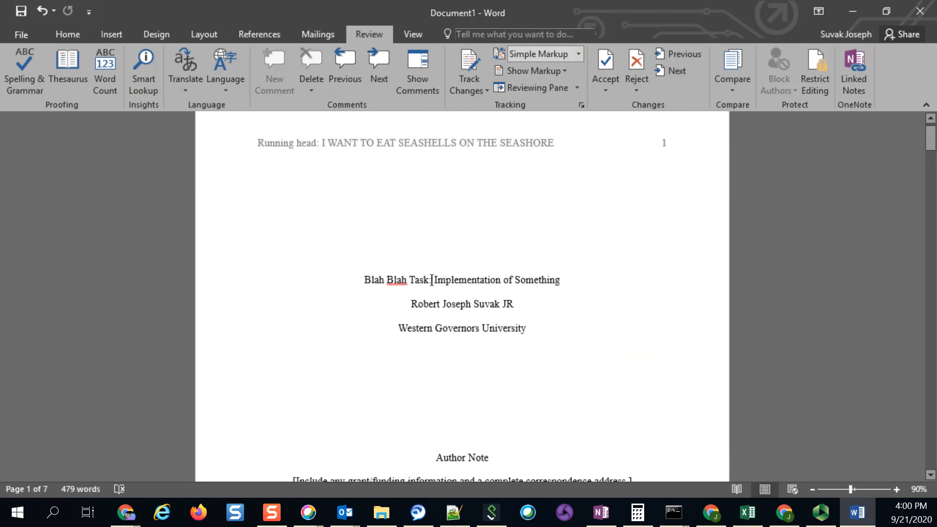
Open the Word Options, look through the Language and Advanced settings, and bring up the Proofing settings
{"action": "left_click", "coordinate": [10, 35]}
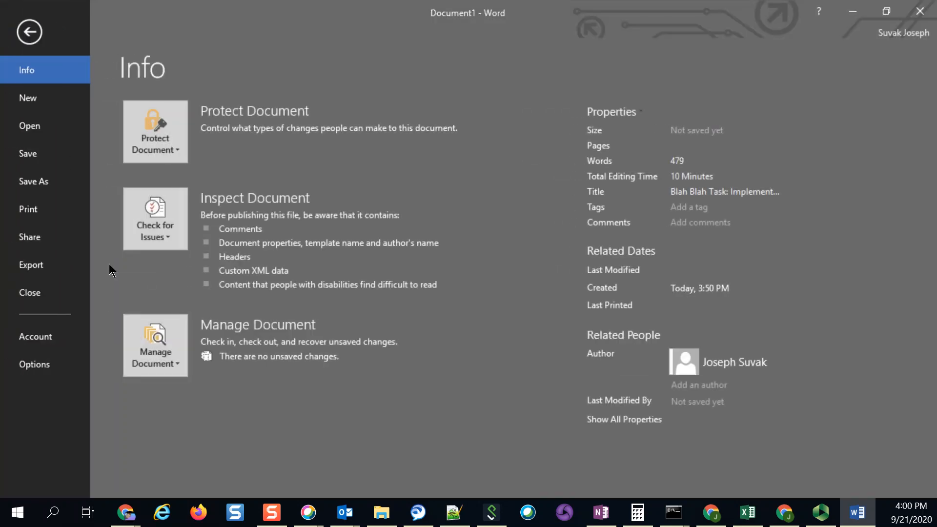
{"action": "left_click", "coordinate": [46, 371]}
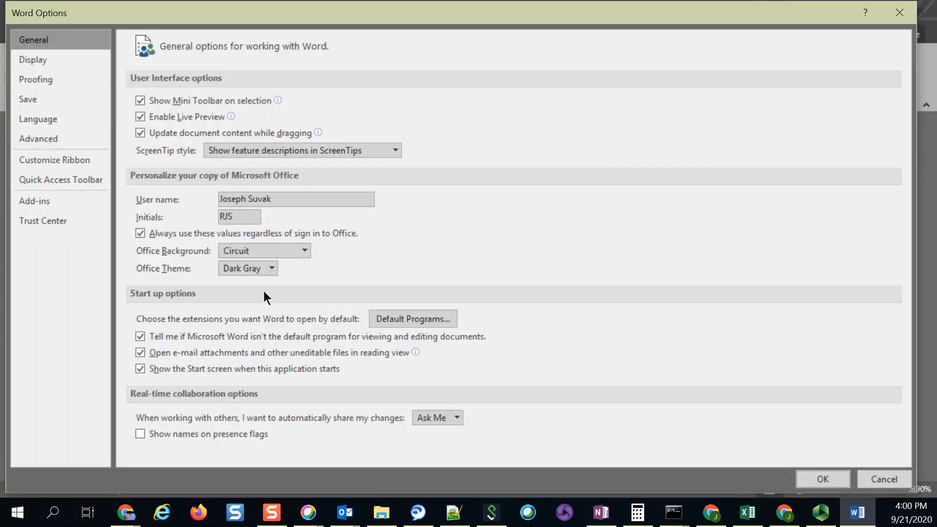
{"action": "left_click", "coordinate": [45, 122]}
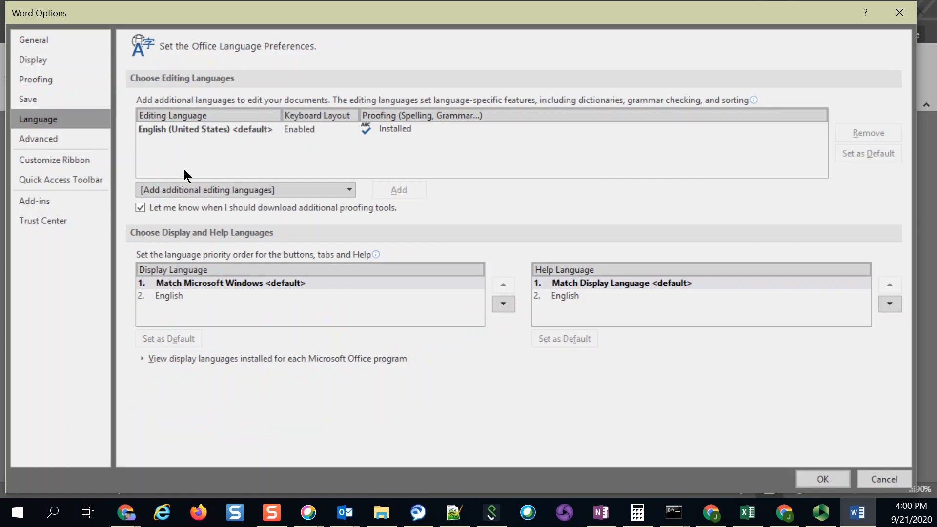
{"action": "left_click", "coordinate": [64, 146]}
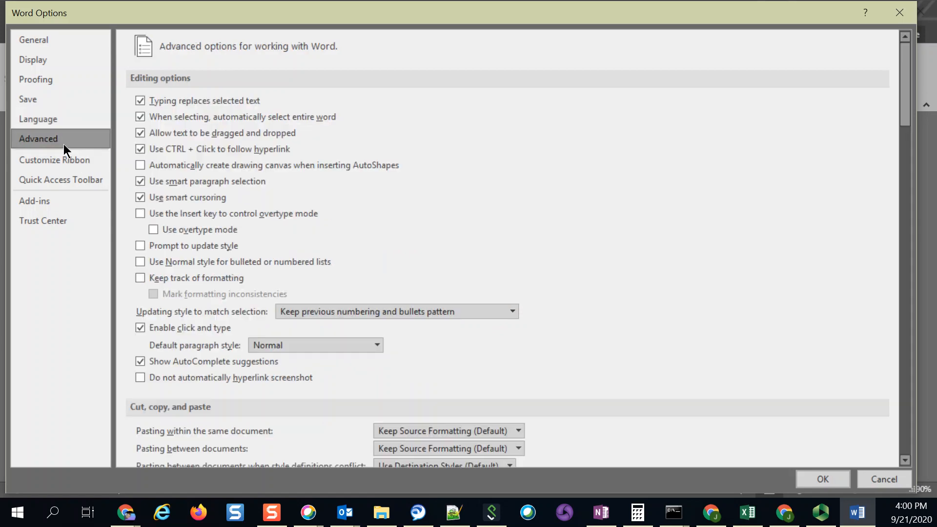
{"action": "scroll", "coordinate": [344, 262], "scroll_direction": "down", "scroll_amount": 3}
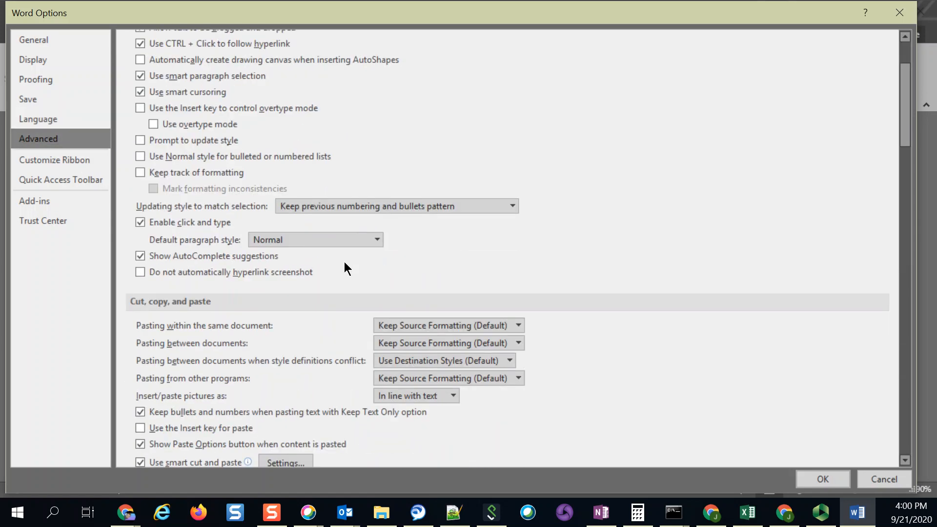
{"action": "left_click", "coordinate": [58, 83]}
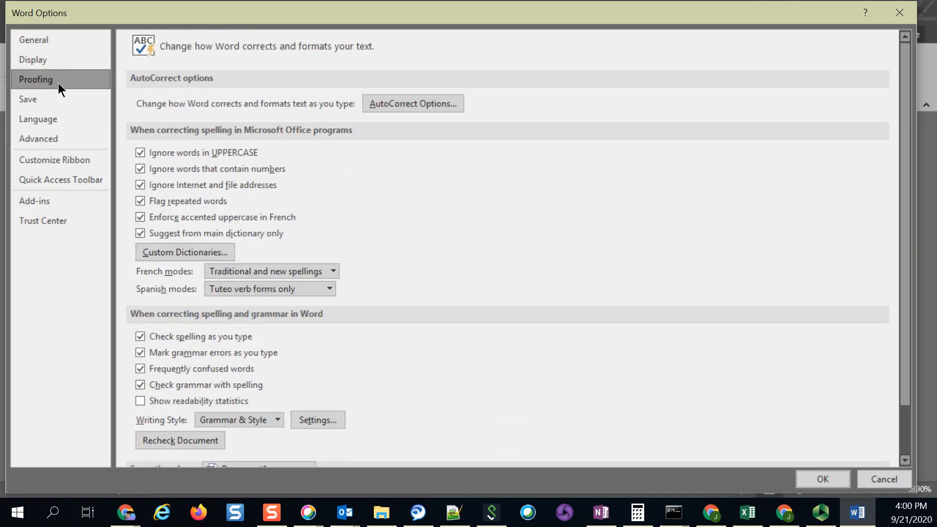
{"action": "scroll", "coordinate": [283, 304], "scroll_direction": "down", "scroll_amount": 2}
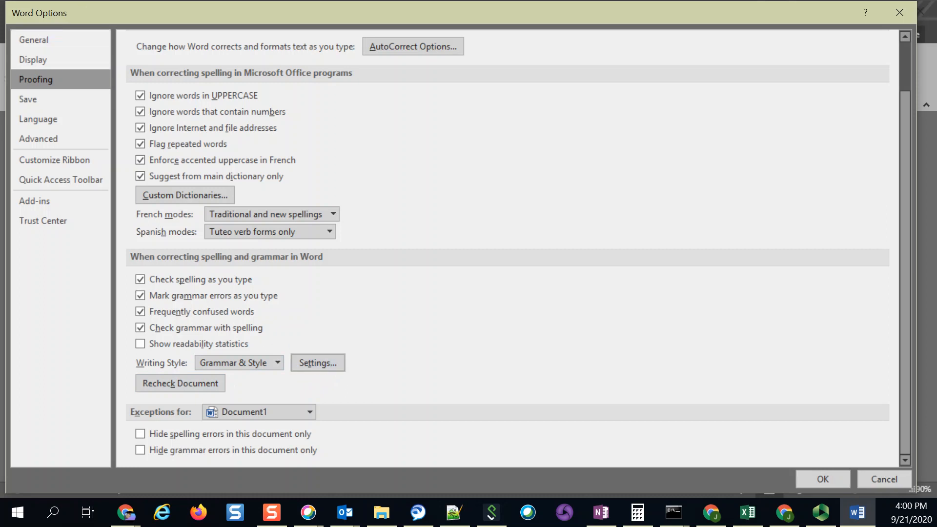
{"action": "left_click_drag", "start_coordinate": [86, 12], "coordinate": [326, 31]}
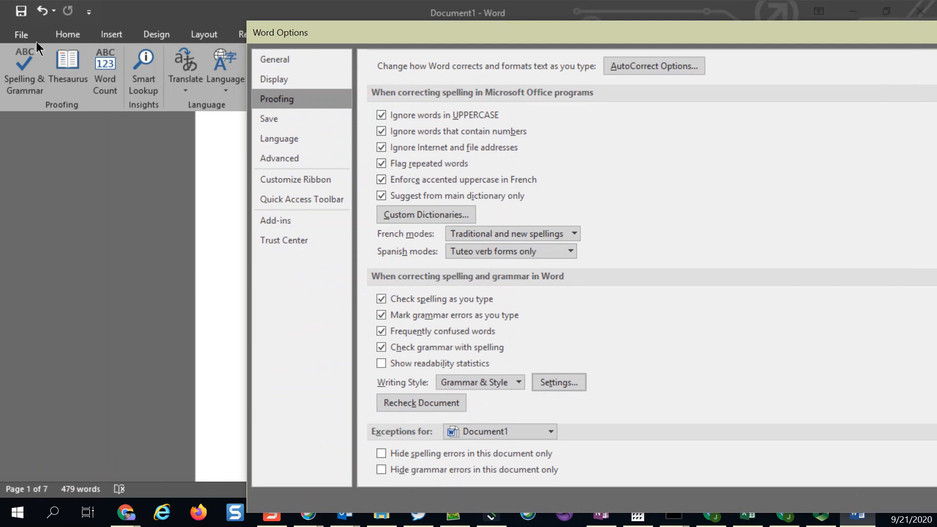
{"action": "left_click_drag", "start_coordinate": [391, 33], "coordinate": [151, 13]}
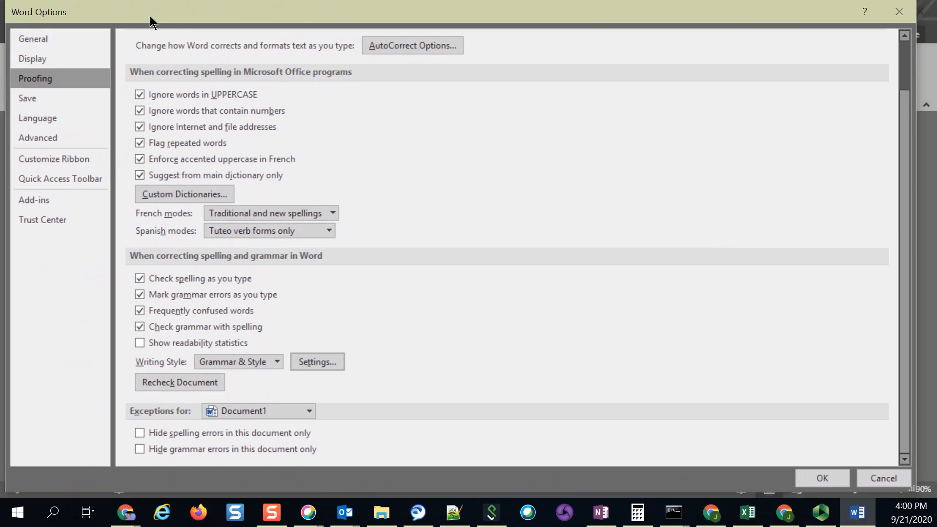
{"action": "left_click", "coordinate": [34, 36]}
{"action": "left_click", "coordinate": [42, 82]}
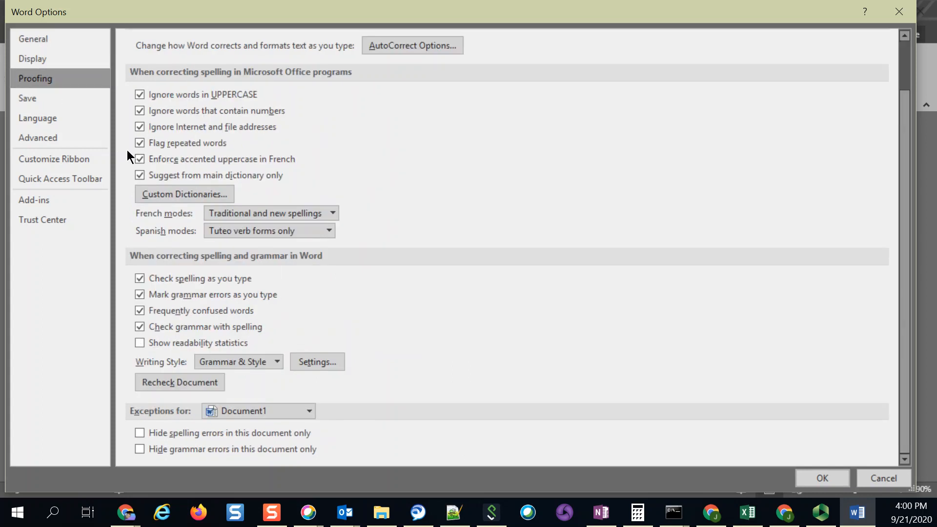
Enable the "Use of first person" check in the Grammar & Style writing style settings and close the options
{"action": "left_click", "coordinate": [326, 362]}
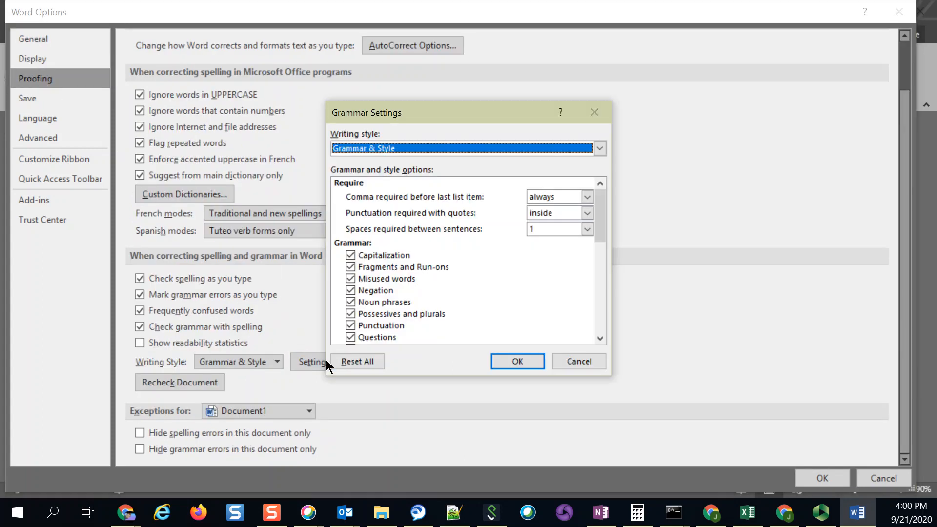
{"action": "scroll", "coordinate": [394, 289], "scroll_direction": "down", "scroll_amount": 10}
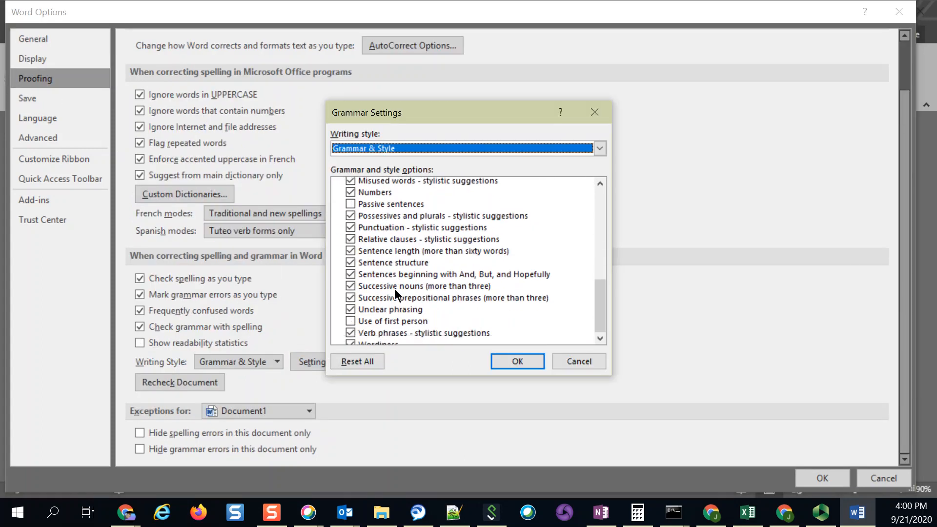
{"action": "scroll", "coordinate": [394, 288], "scroll_direction": "up", "scroll_amount": 1}
{"action": "scroll", "coordinate": [394, 289], "scroll_direction": "down", "scroll_amount": 1}
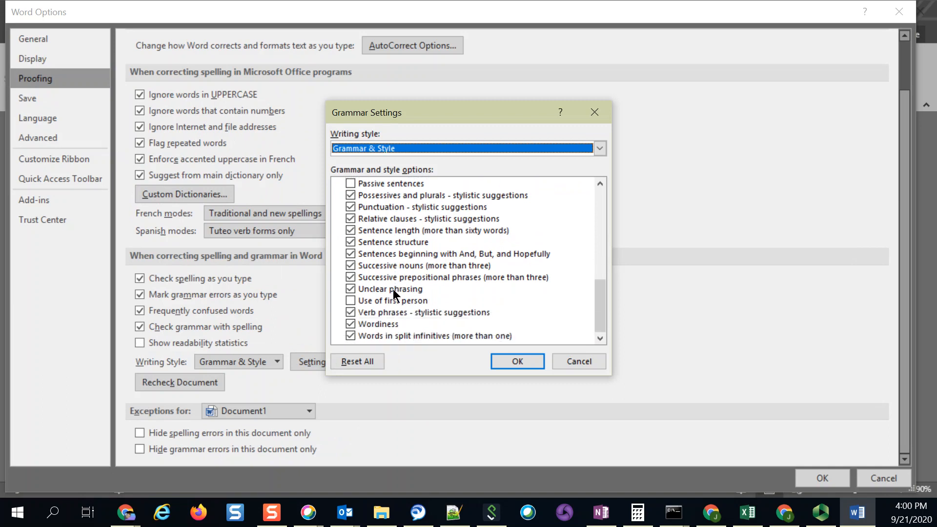
{"action": "left_click", "coordinate": [371, 312]}
{"action": "left_click", "coordinate": [363, 298]}
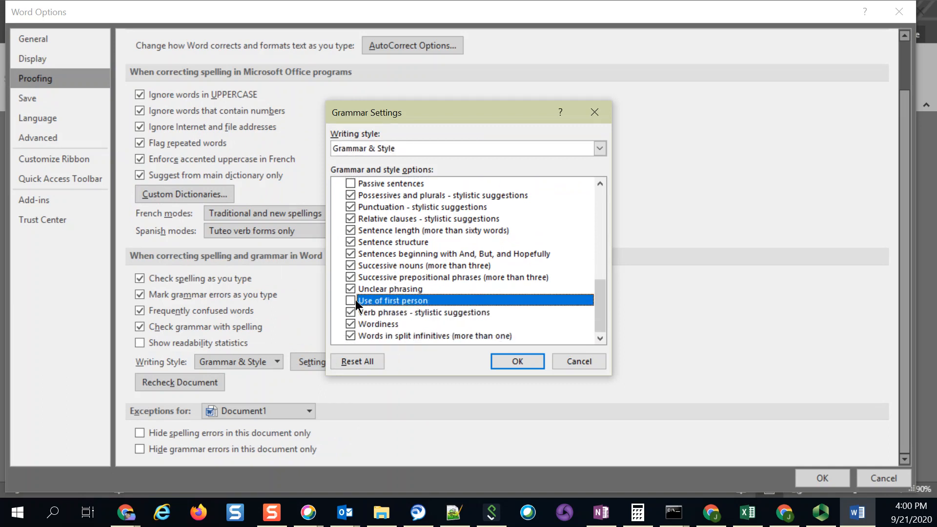
{"action": "left_click", "coordinate": [530, 361]}
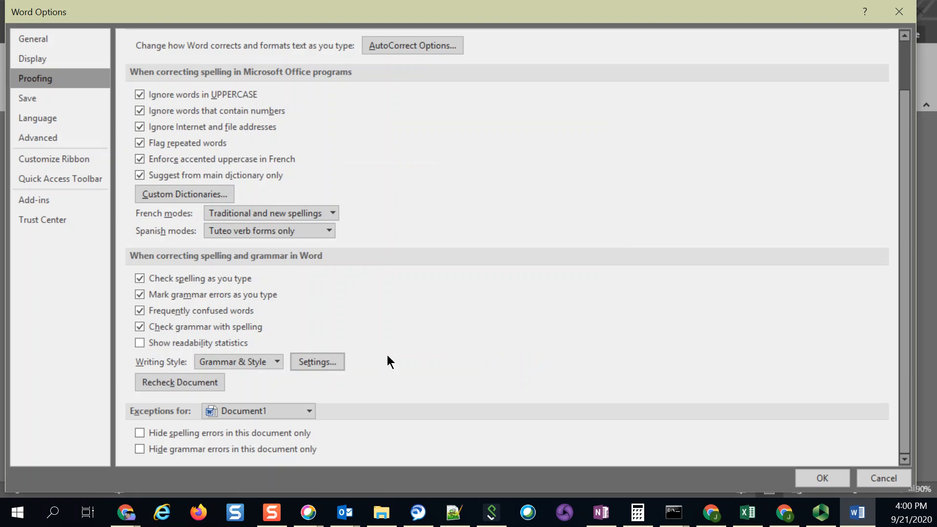
{"action": "left_click", "coordinate": [893, 17]}
Replace the placeholder paragraph under Heading 2 with "I went to the pizza parlor at j street at 6pm." followed by a new line
{"action": "scroll", "coordinate": [400, 329], "scroll_direction": "down", "scroll_amount": 15}
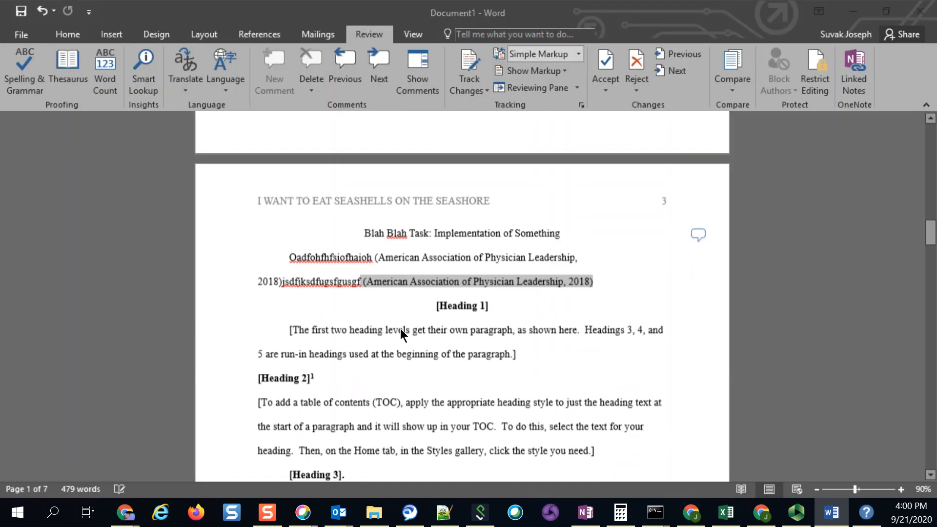
{"action": "triple_click", "coordinate": [636, 280]}
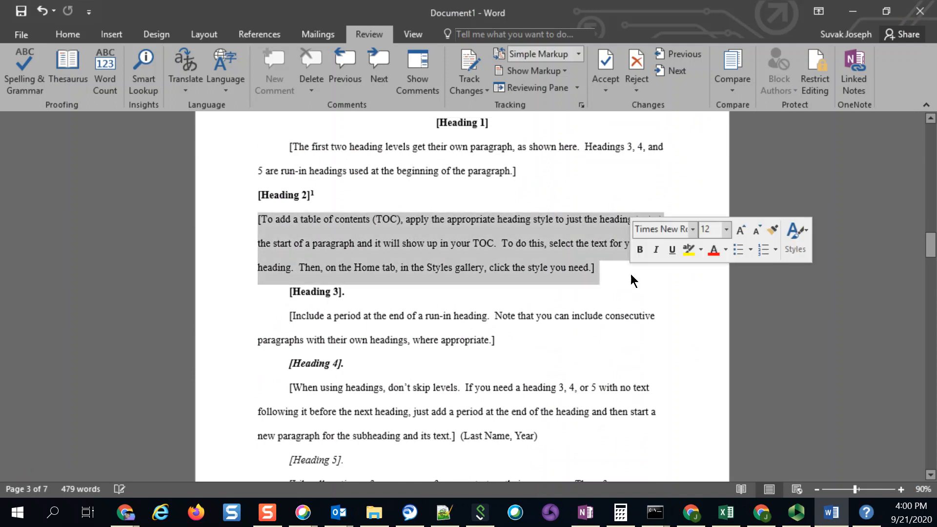
{"action": "key", "text": "BackSpace"}
{"action": "type", "text": "I we"}
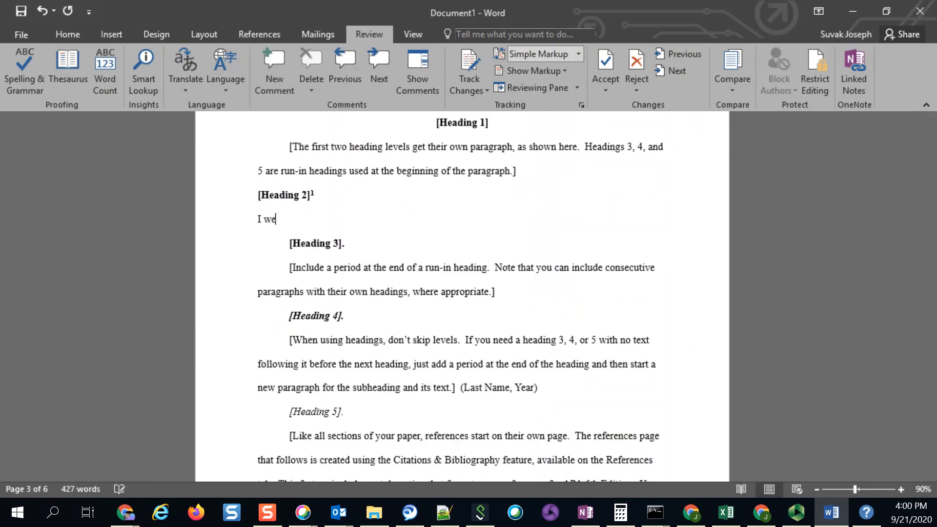
{"action": "type", "text": "nt to the pizza parlor at j street"}
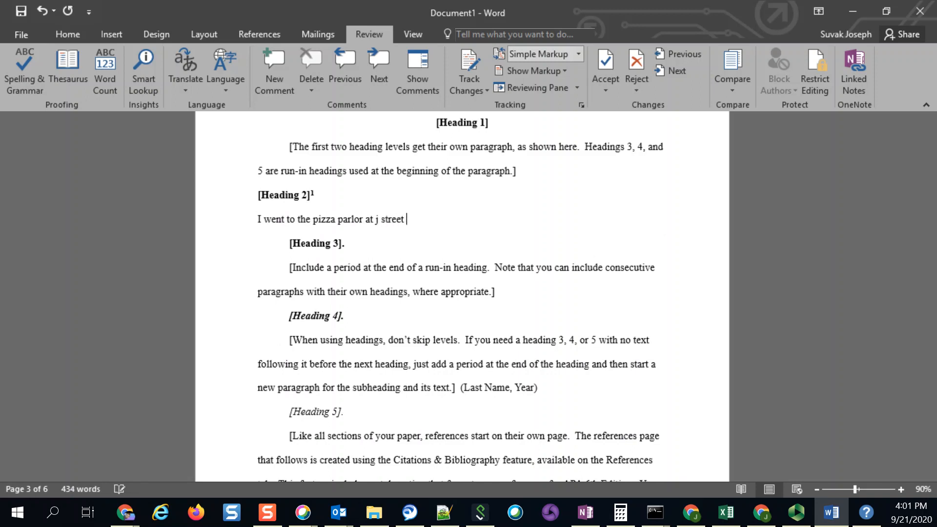
{"action": "type", "text": " at 6pm."}
{"action": "key", "text": "Return"}
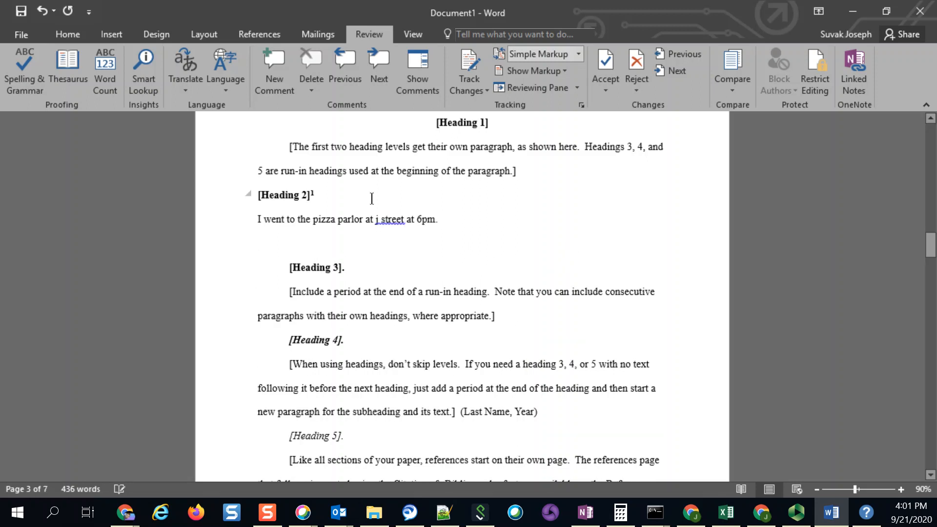
Run the spelling and grammar check, changing "j street" to "J Street" and ignoring the first-person flag on "I"
{"action": "right_click", "coordinate": [398, 223]}
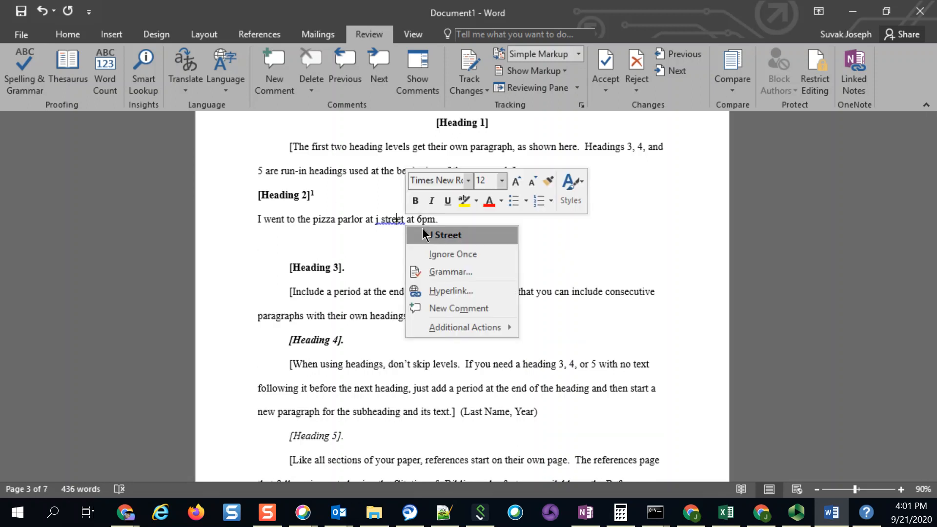
{"action": "left_click", "coordinate": [31, 78]}
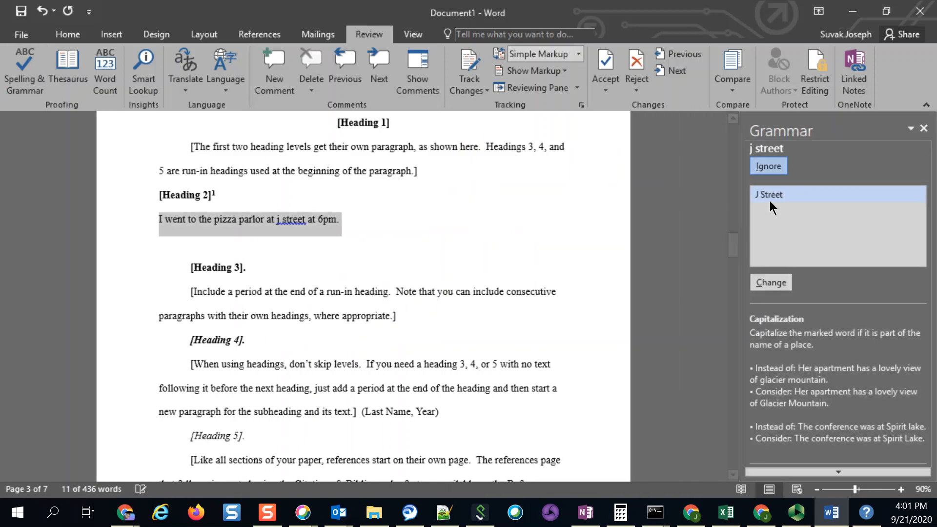
{"action": "left_click", "coordinate": [775, 285]}
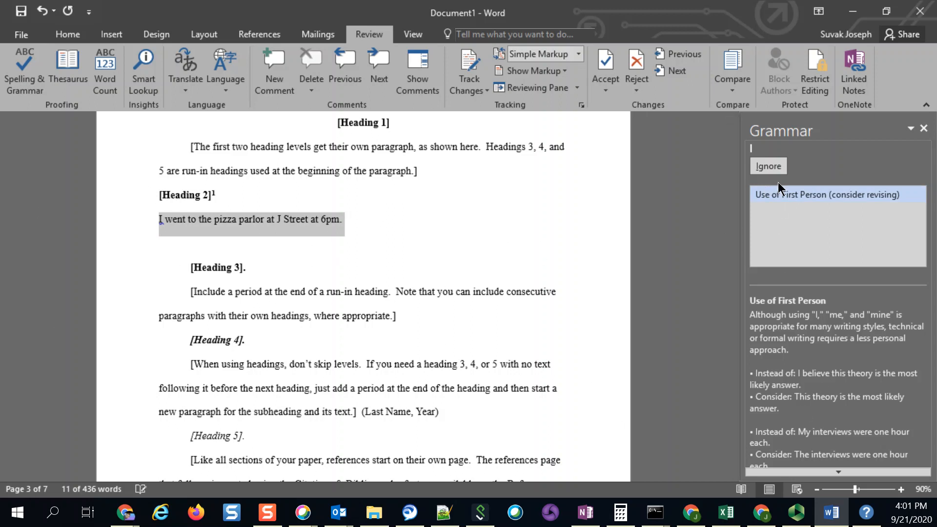
{"action": "left_click", "coordinate": [768, 168]}
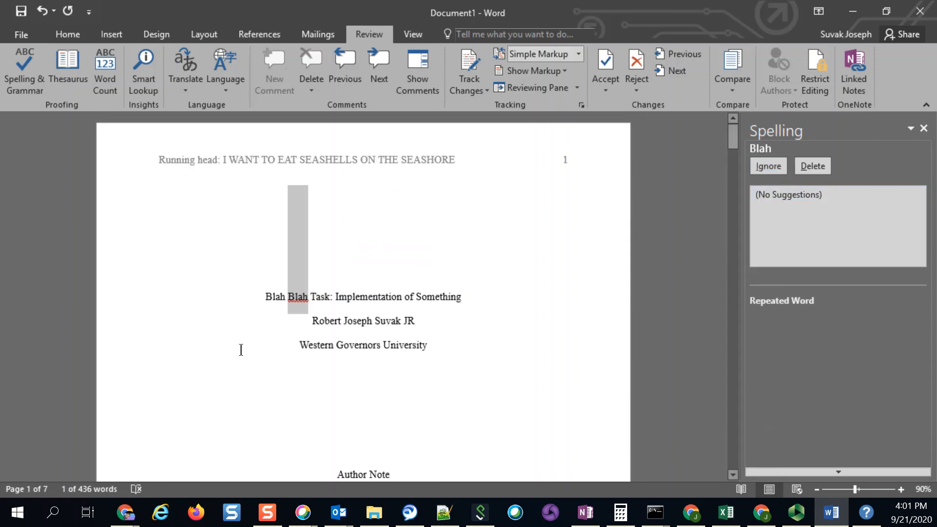
Ignore the repeated word "Blah" in the title and the two nonsense words in the body paragraph, completing the spelling and grammar check
{"action": "left_click", "coordinate": [780, 169]}
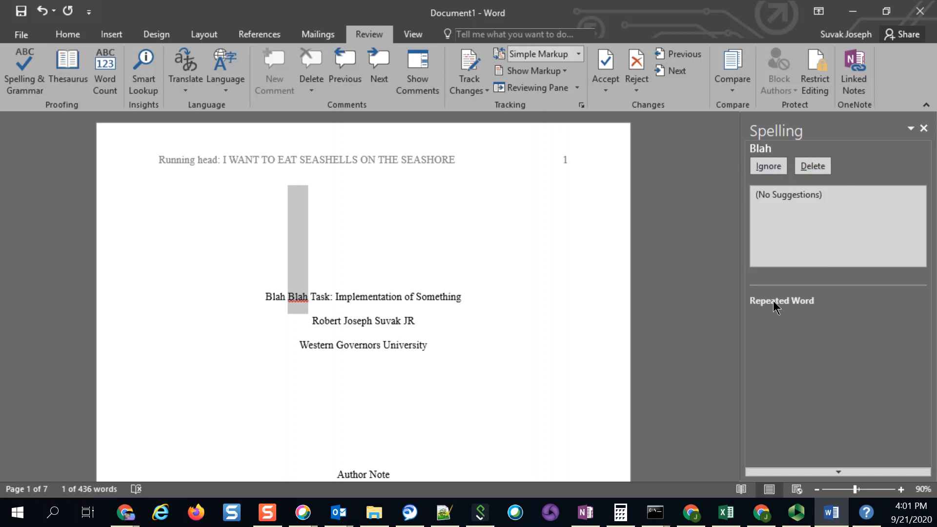
{"action": "left_click", "coordinate": [761, 170]}
{"action": "left_click", "coordinate": [760, 169]}
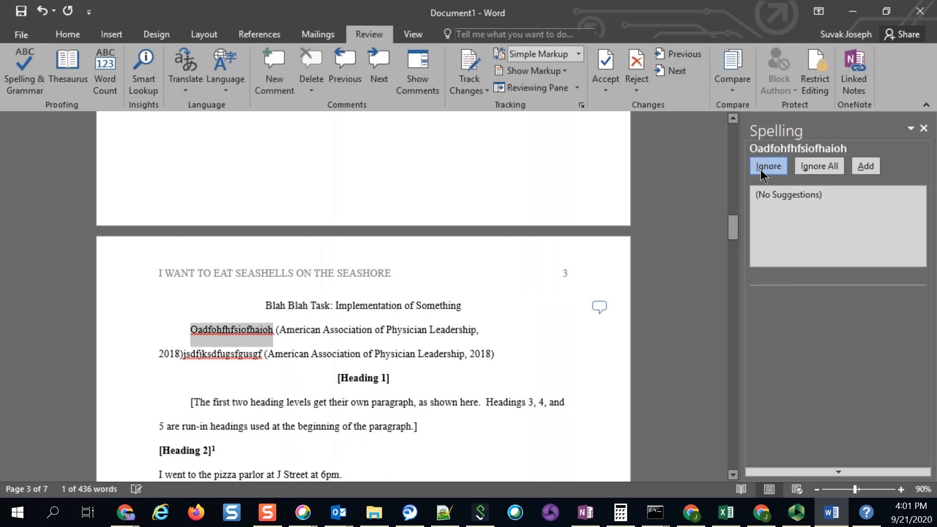
{"action": "left_click", "coordinate": [761, 169]}
{"action": "left_click", "coordinate": [761, 169]}
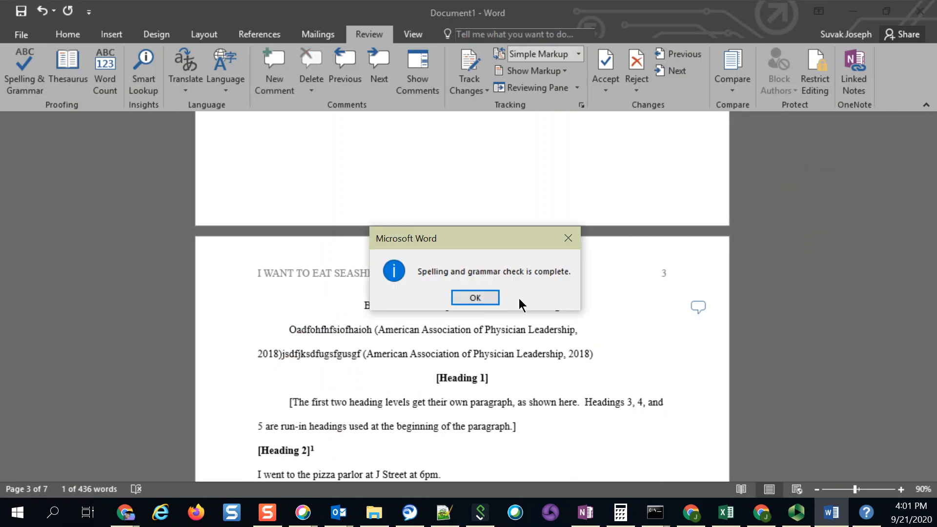
{"action": "left_click", "coordinate": [476, 298]}
Review the paper's remaining pages, including the References list, and return to the title page
{"action": "scroll", "coordinate": [483, 300], "scroll_direction": "down", "scroll_amount": 20}
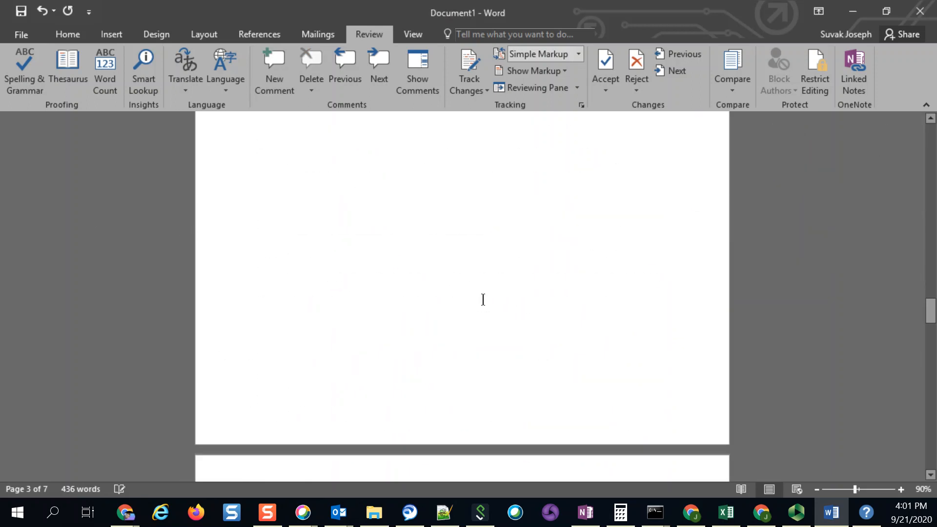
{"action": "scroll", "coordinate": [483, 299], "scroll_direction": "down", "scroll_amount": 20}
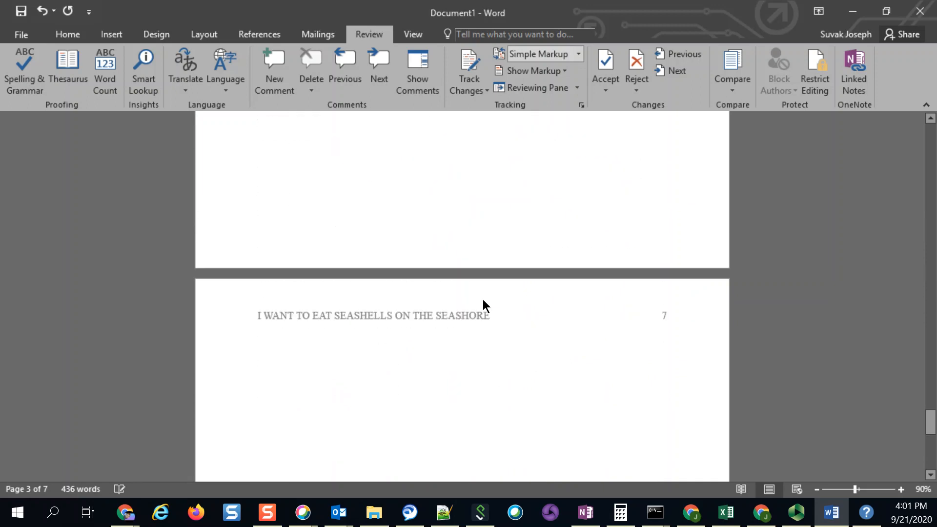
{"action": "scroll", "coordinate": [483, 300], "scroll_direction": "down", "scroll_amount": 15}
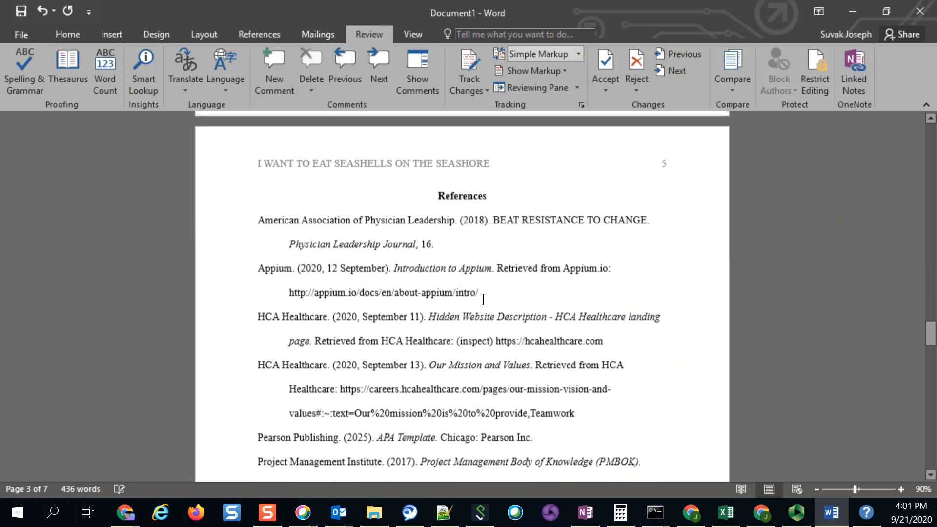
{"action": "left_click", "coordinate": [466, 290]}
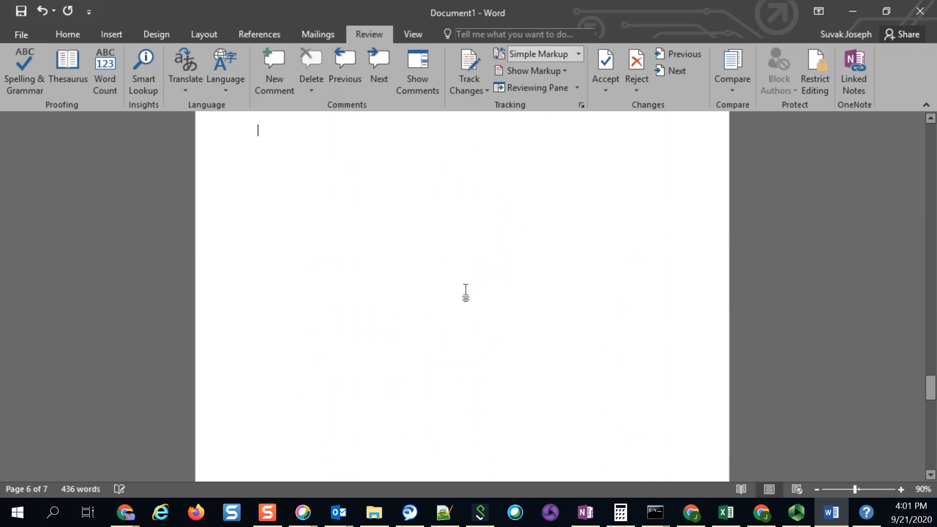
{"action": "scroll", "coordinate": [465, 290], "scroll_direction": "up", "scroll_amount": 15}
{"action": "scroll", "coordinate": [482, 132], "scroll_direction": "up", "scroll_amount": 20}
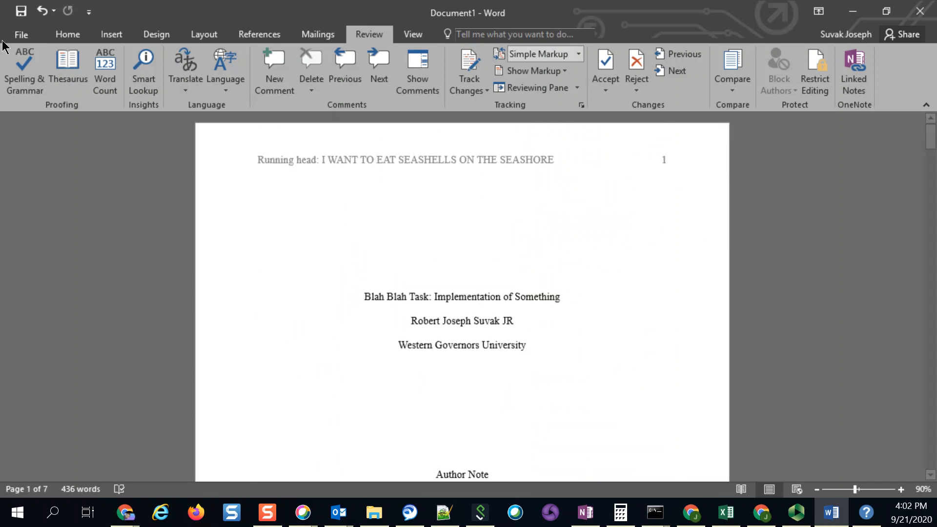
{"action": "left_click", "coordinate": [126, 513]}
{"action": "left_click", "coordinate": [572, 401]}
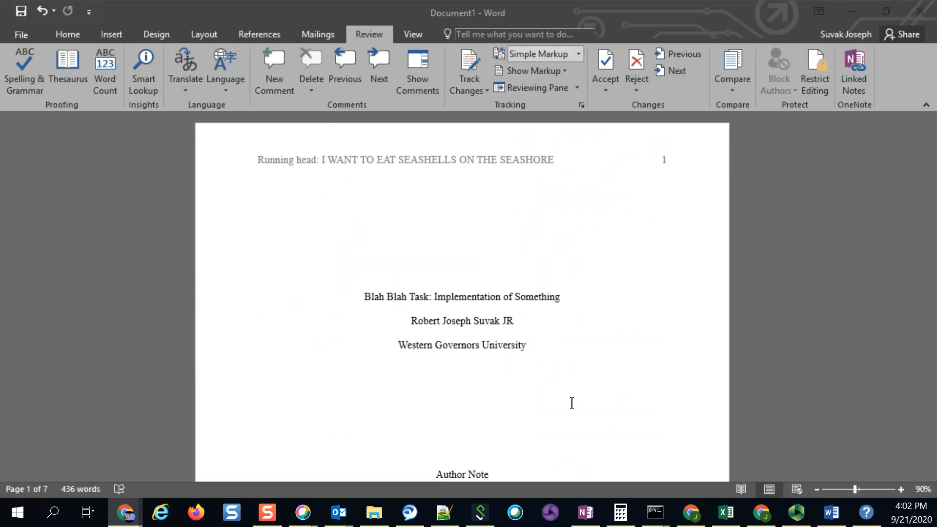